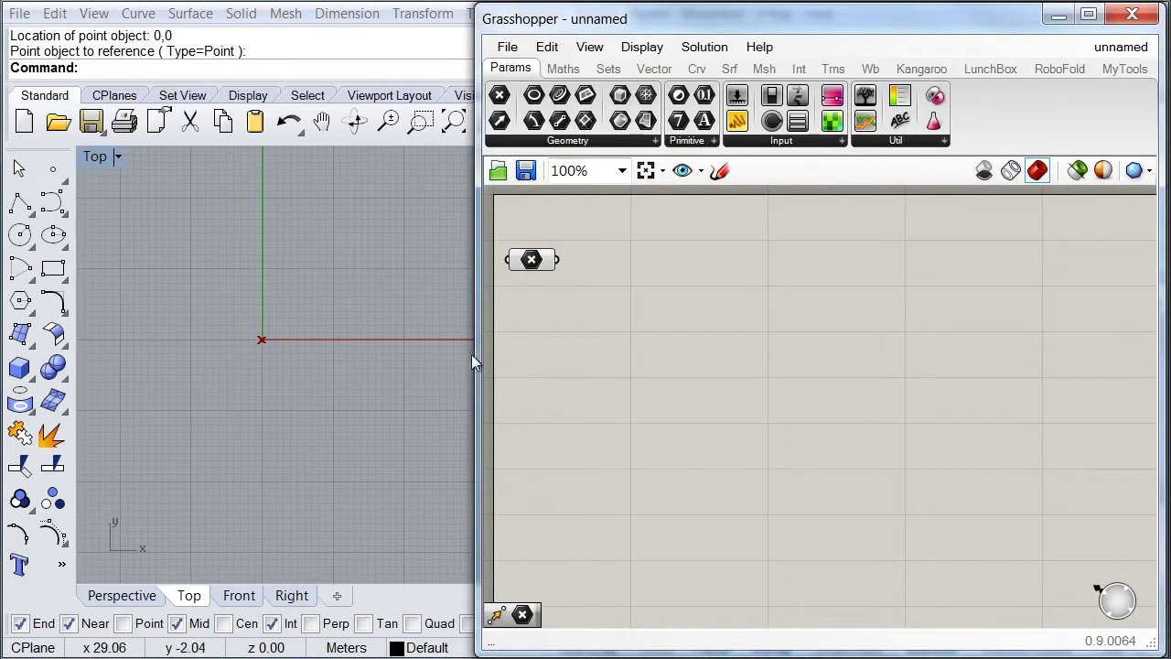
- Add a Number Slider and set its range to 0–20
double_click(543, 316)
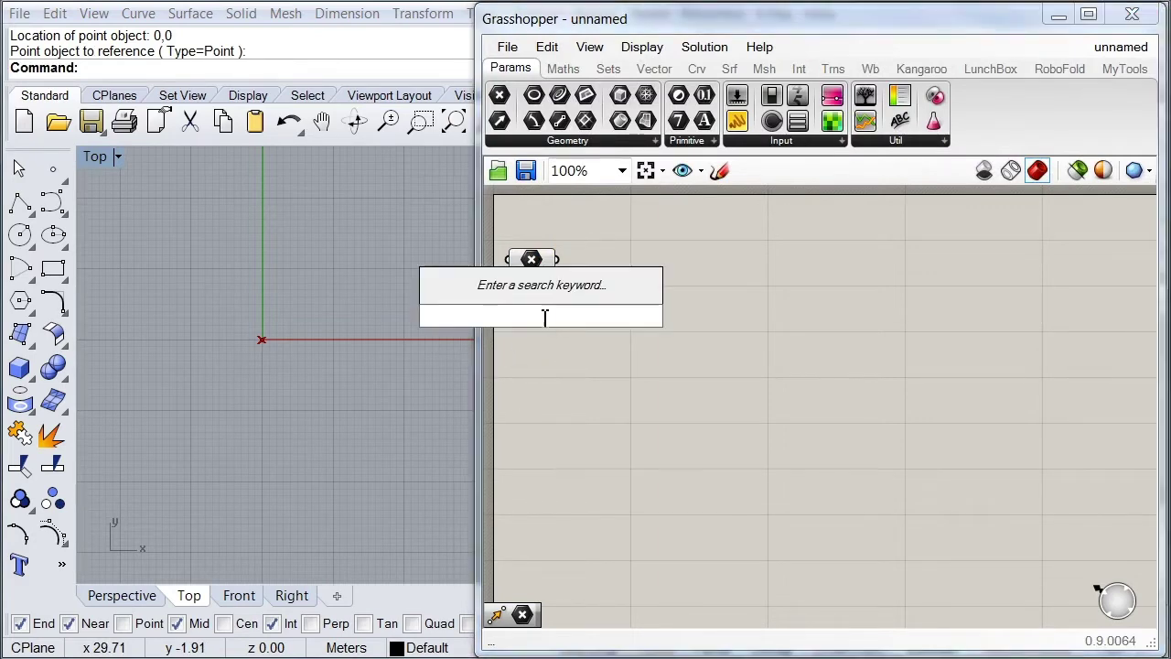
type("slider")
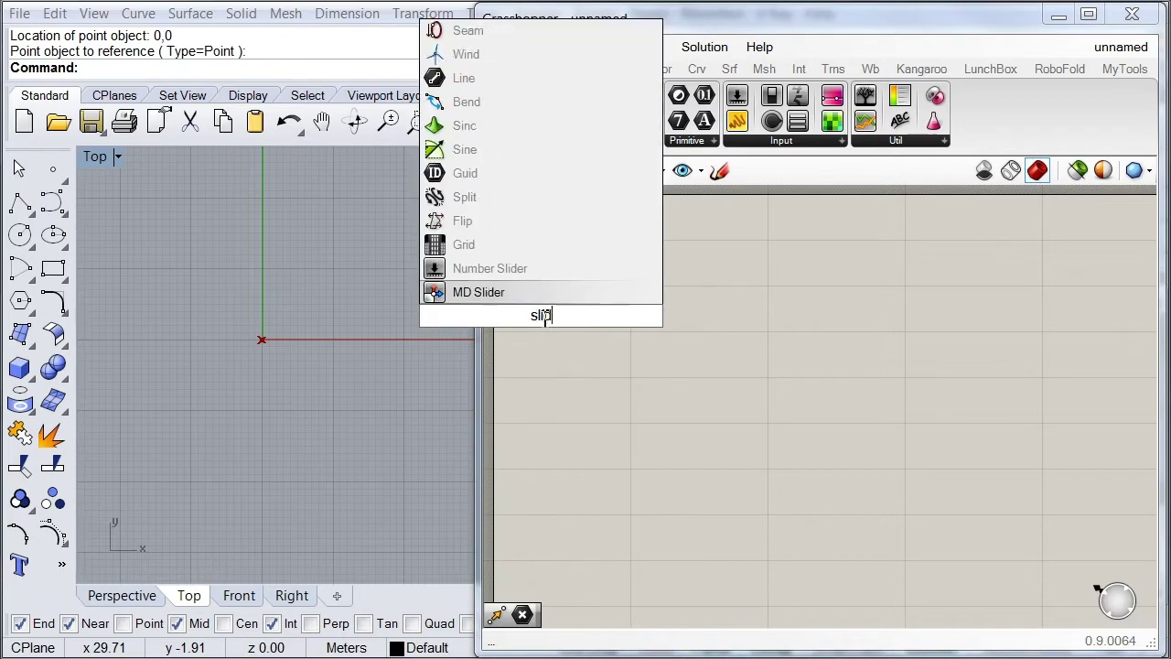
left_click(539, 268)
left_click_drag(520, 312, 536, 304)
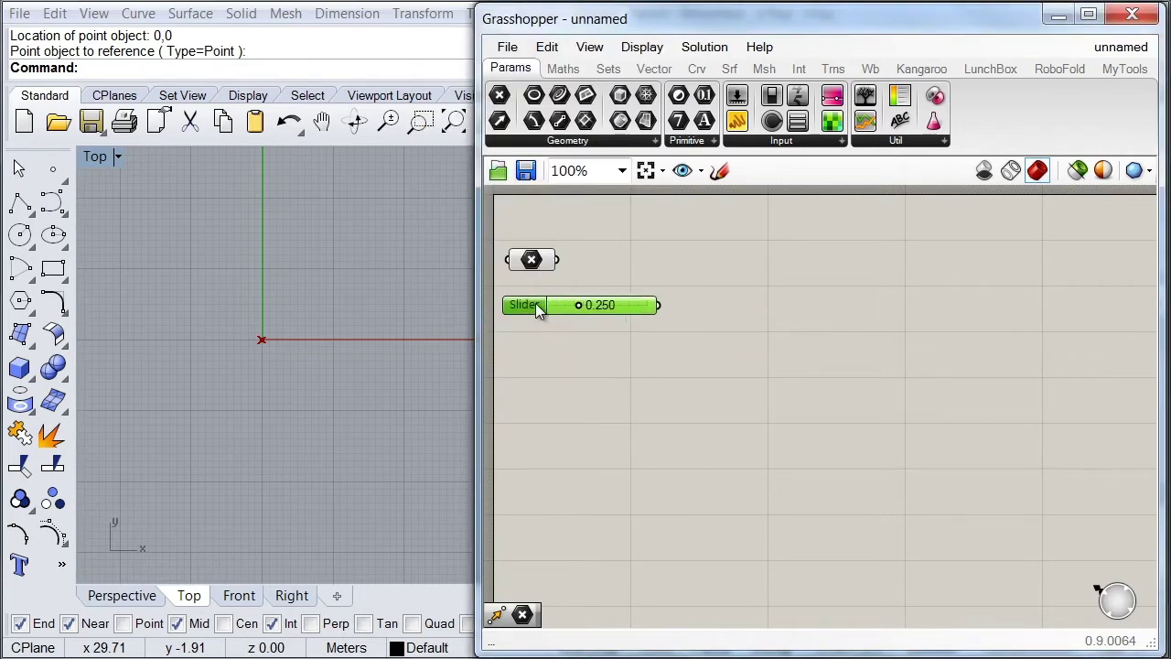
right_click(559, 306)
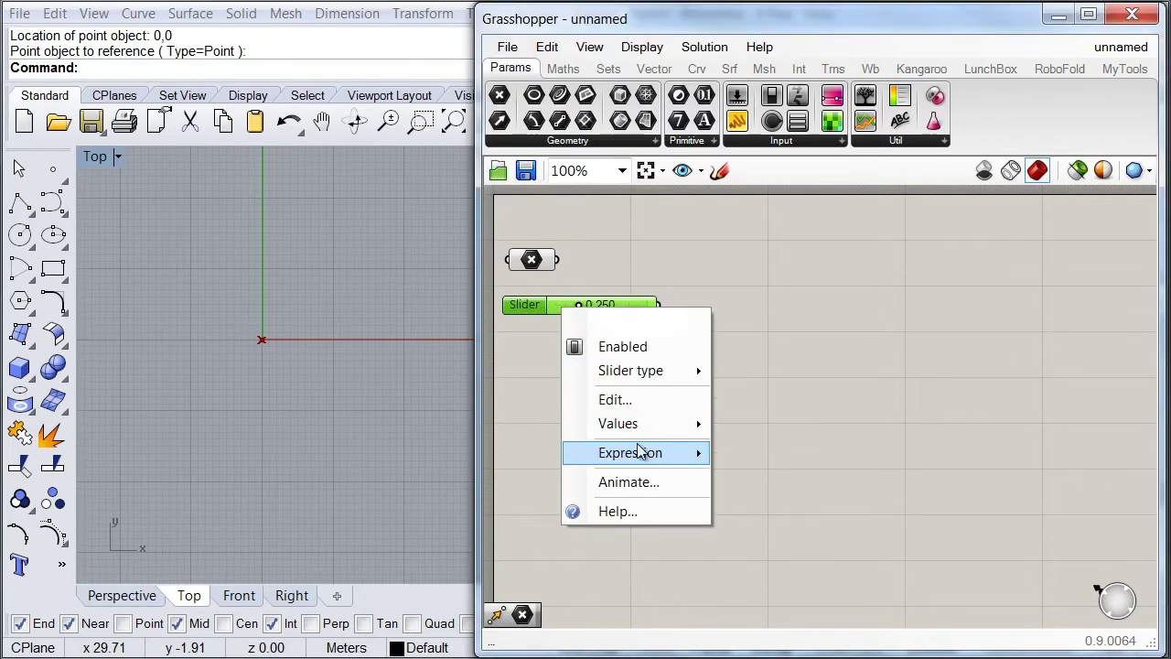
mouse_move(684, 426)
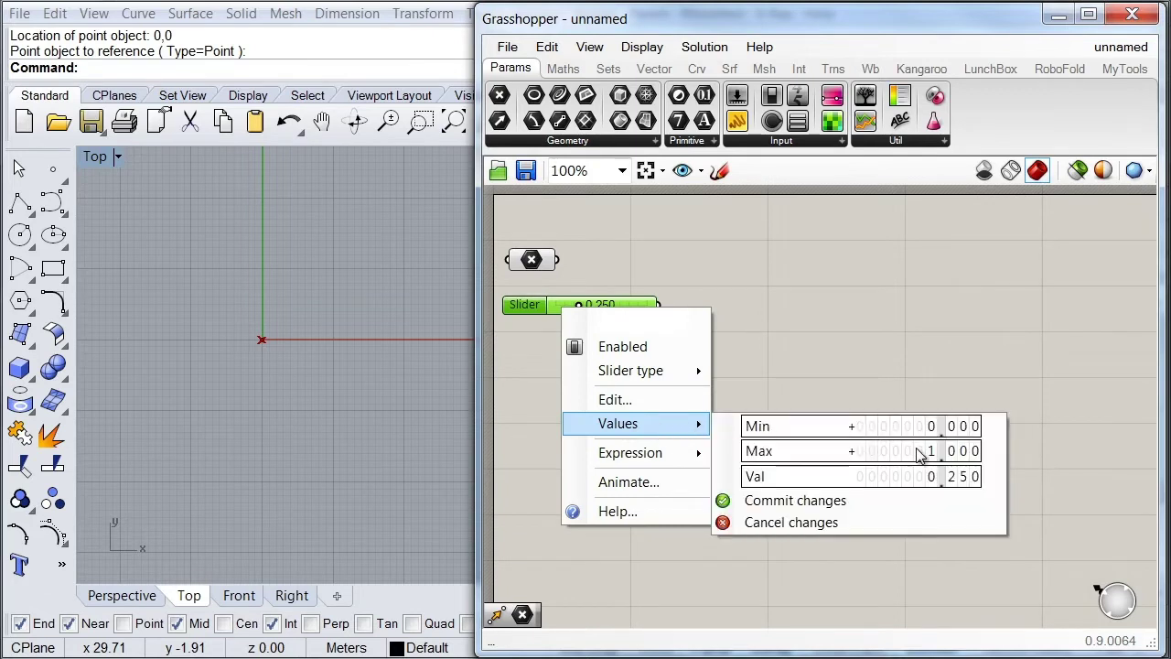
left_click_drag(926, 450, 931, 416)
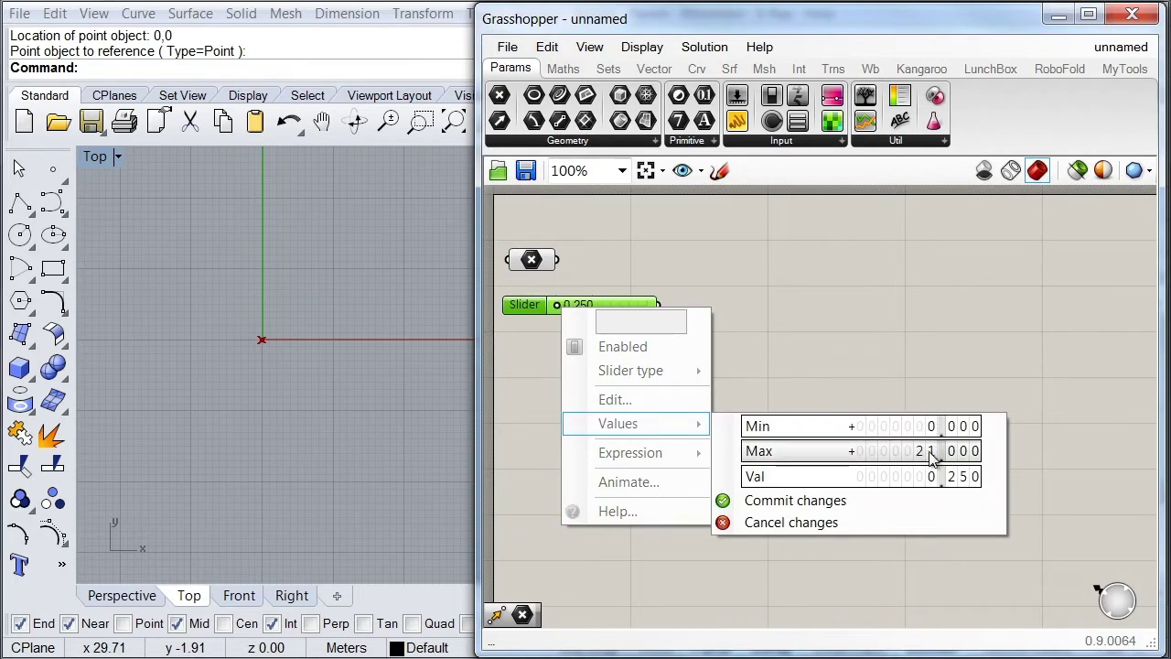
left_click(732, 501)
- Duplicate the slider twice and left-align the three sliders in one column
right_click_drag(529, 341, 549, 327)
scroll(549, 326, "up", 3)
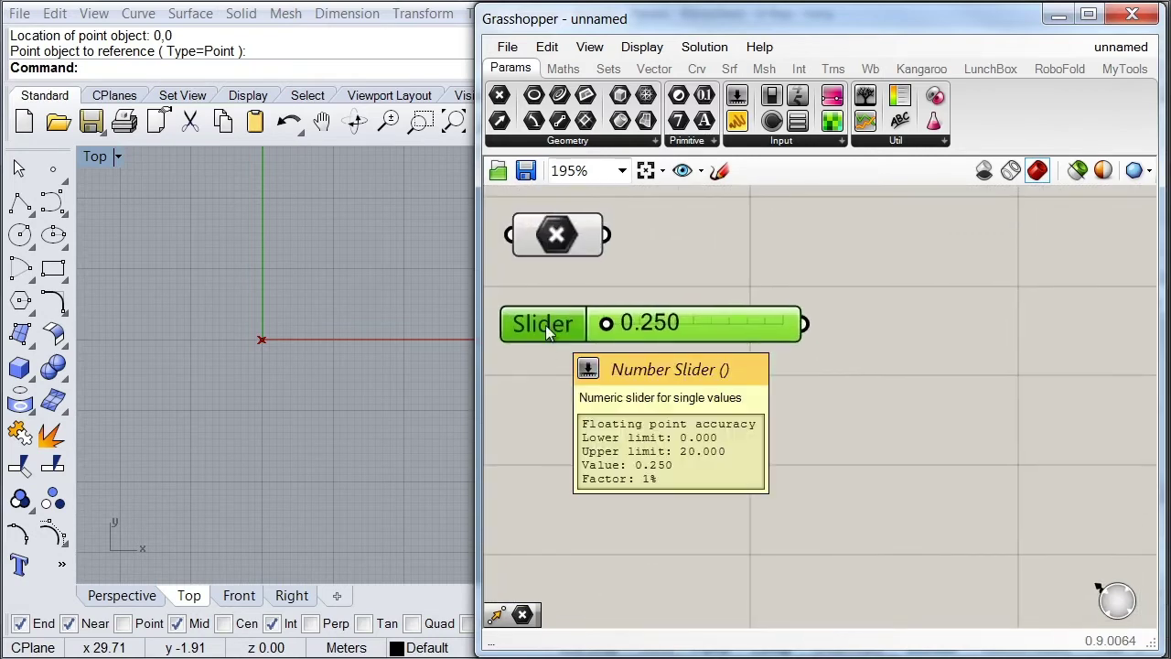
key("ctrl+c")
key("ctrl+v")
key("ctrl+v")
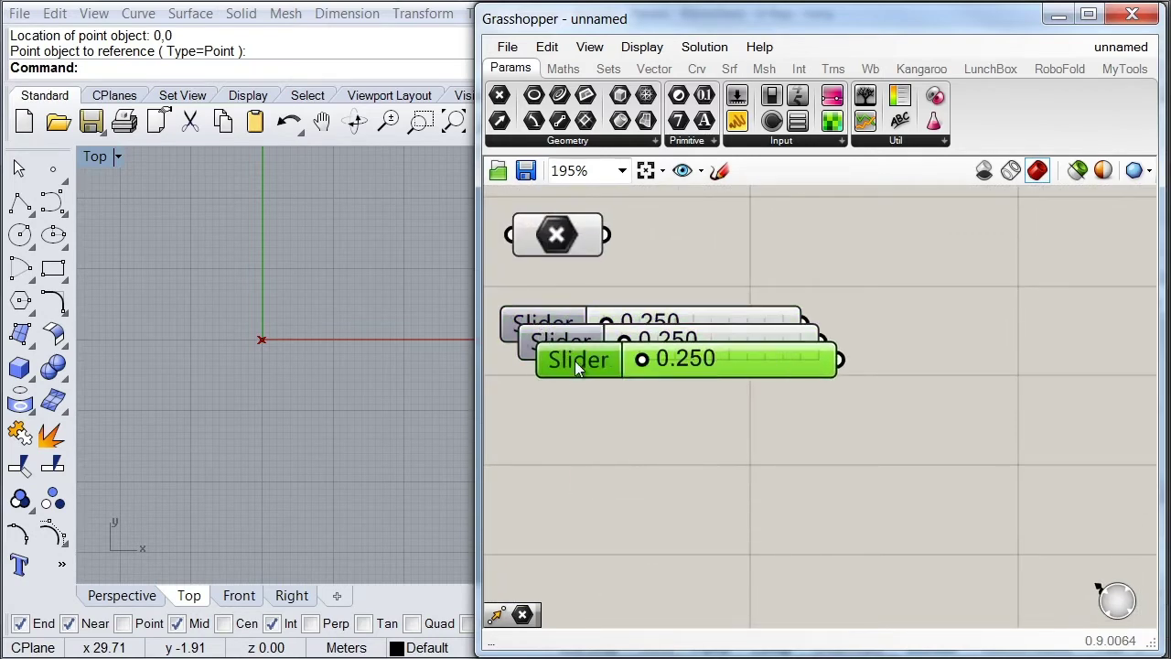
left_click_drag(575, 361, 554, 428)
left_click_drag(577, 342, 568, 376)
left_click_drag(828, 462, 577, 297)
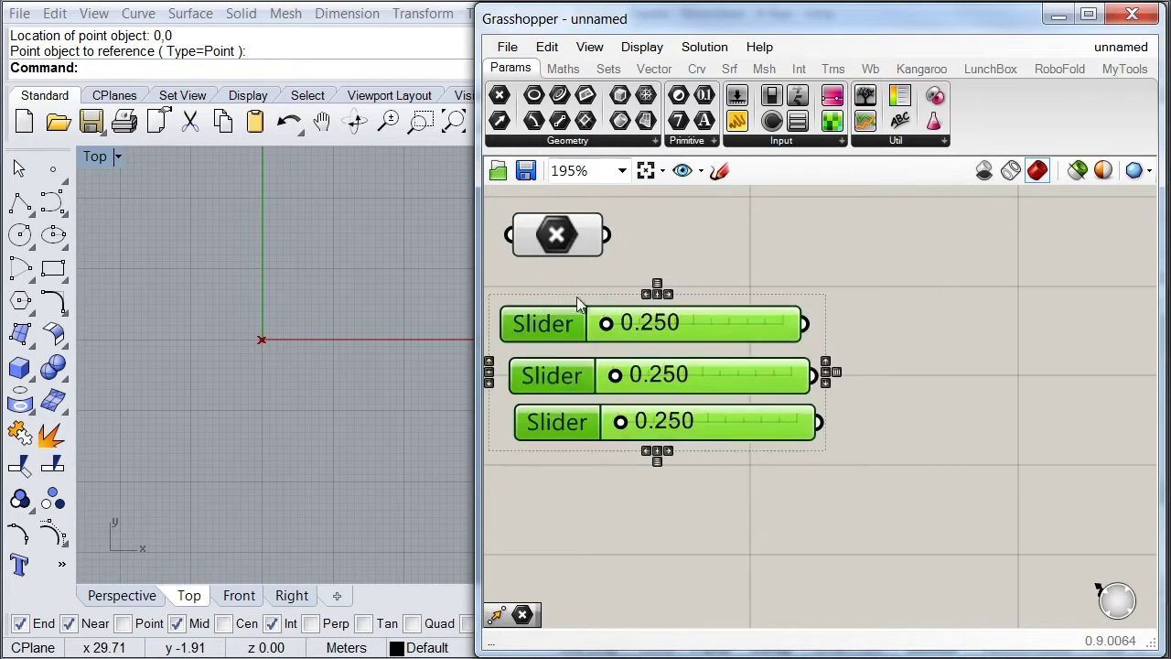
left_click(657, 294)
left_click(784, 513)
- Set the three sliders to 15.098, 4.858 and 16.736
left_click_drag(612, 322, 748, 327)
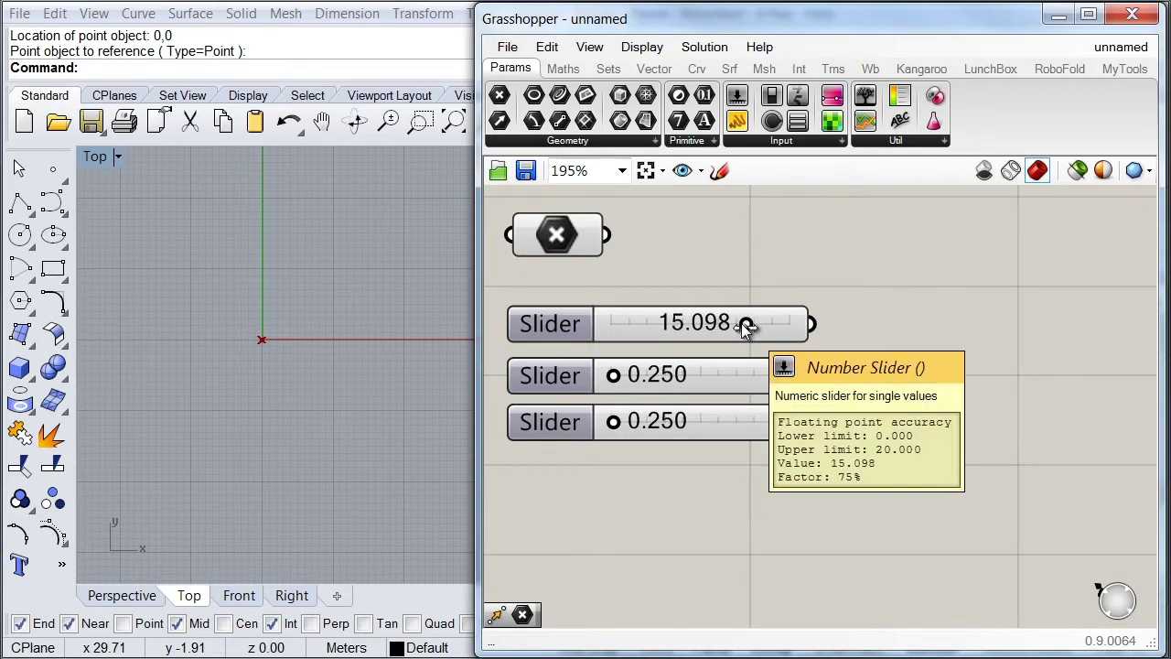
left_click_drag(613, 376, 653, 375)
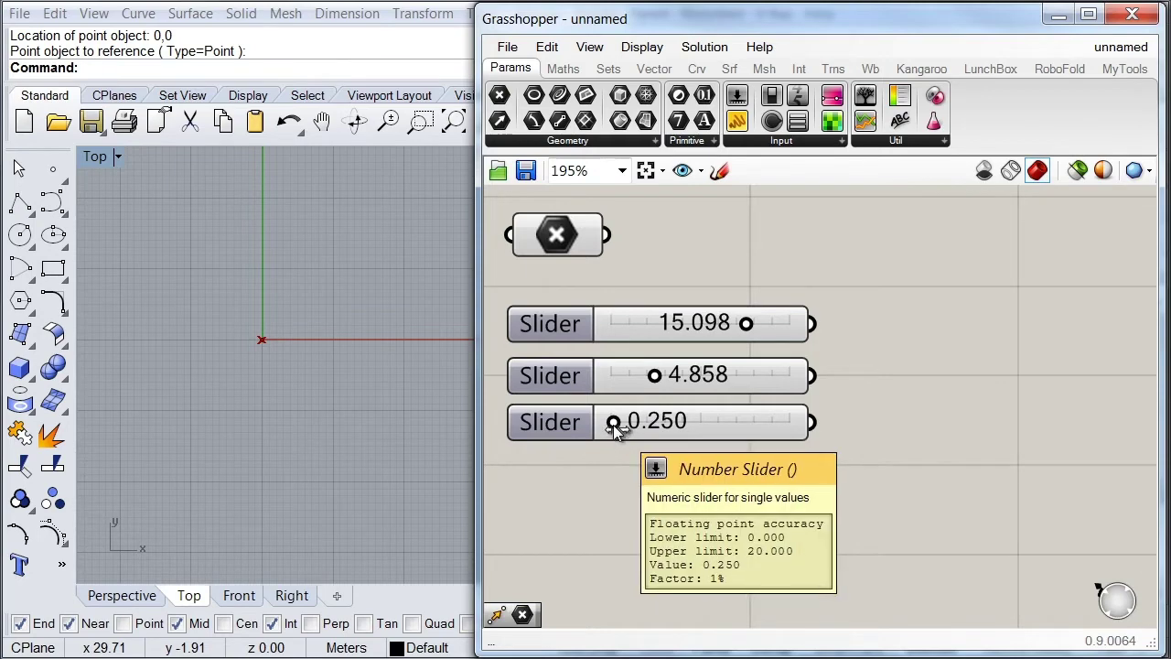
left_click_drag(615, 427, 764, 426)
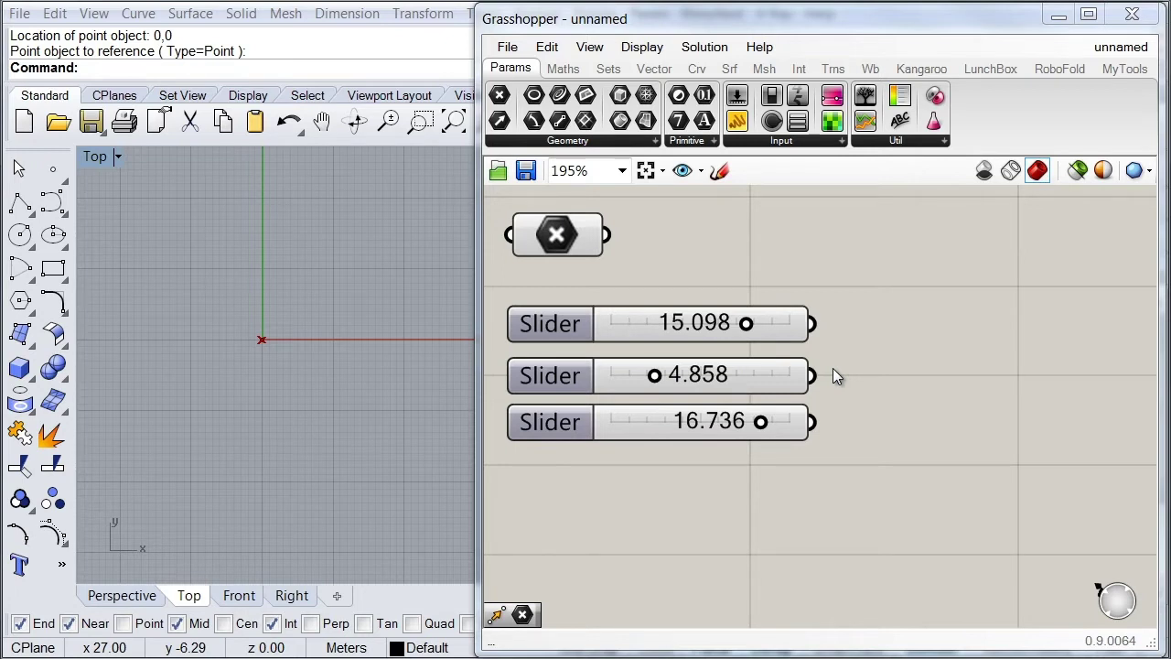
left_click(563, 69)
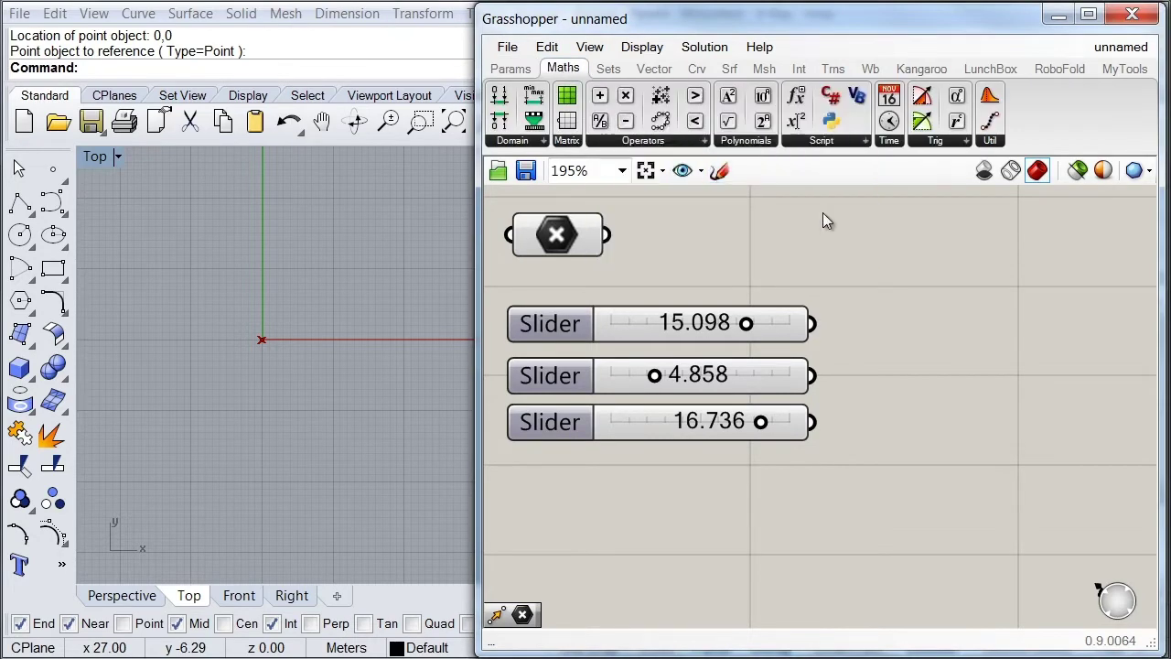
- Add an Evaluate component from Maths > Script and give it a third input, z
left_click(820, 142)
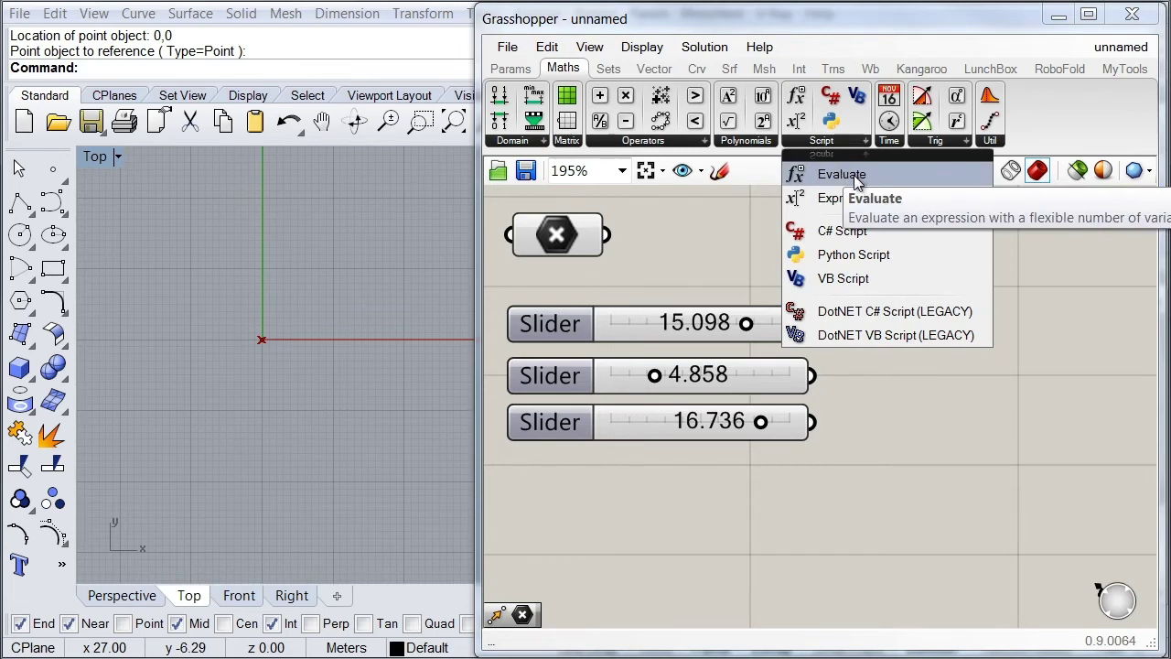
left_click_drag(853, 175, 963, 407)
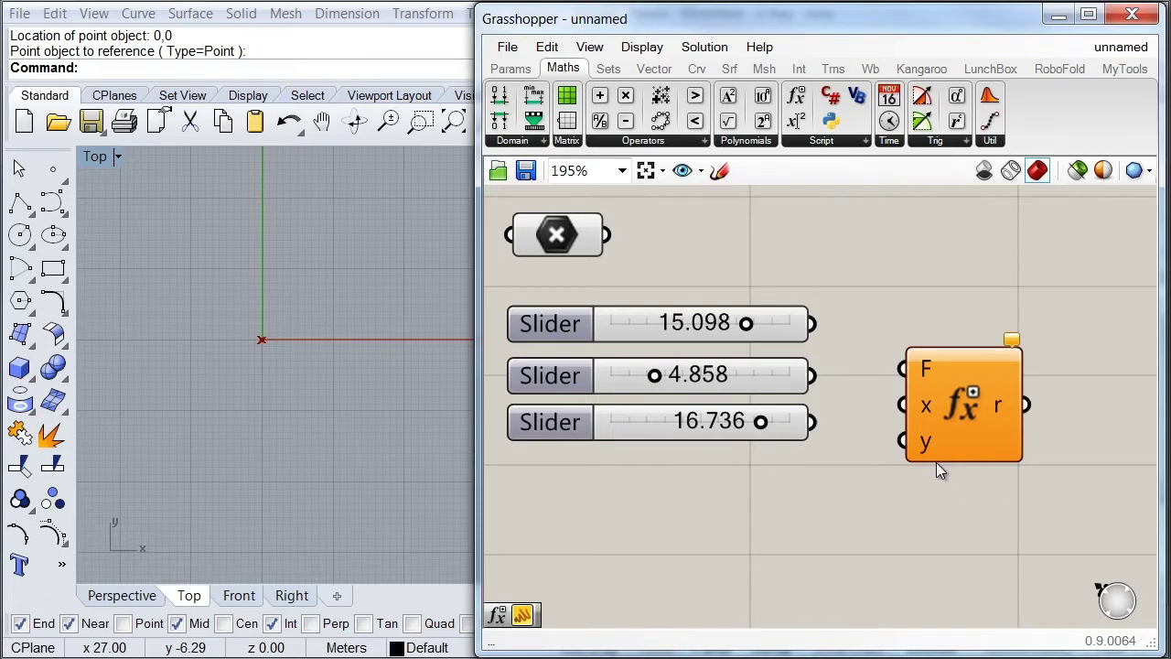
scroll(936, 462, "up", 4)
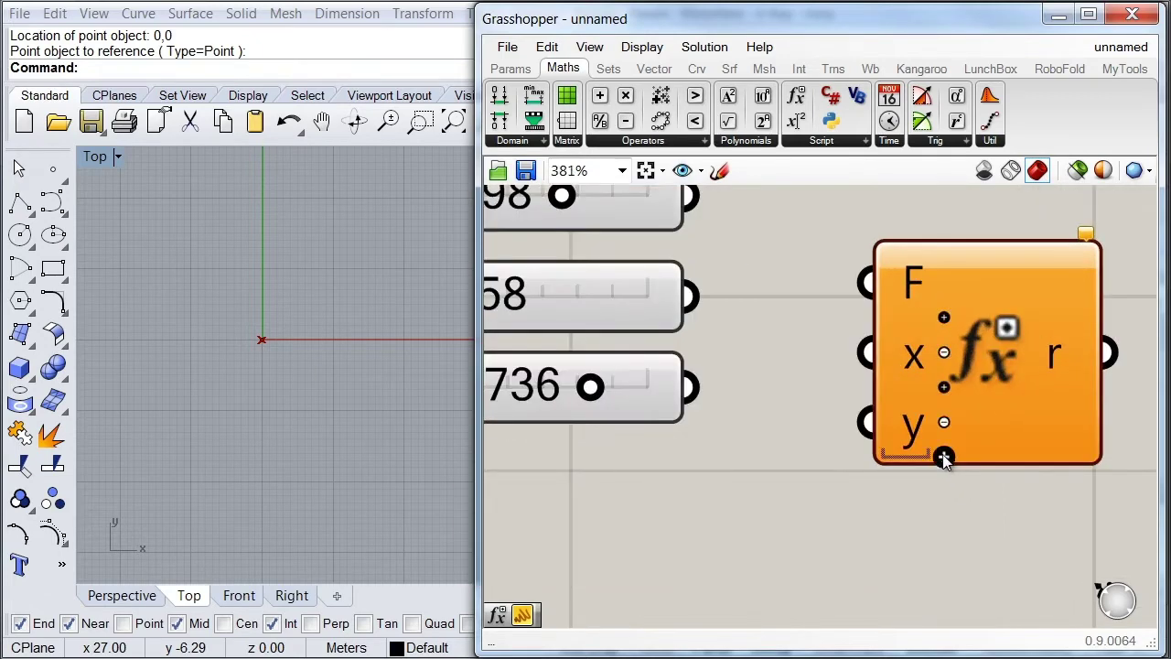
left_click(944, 457)
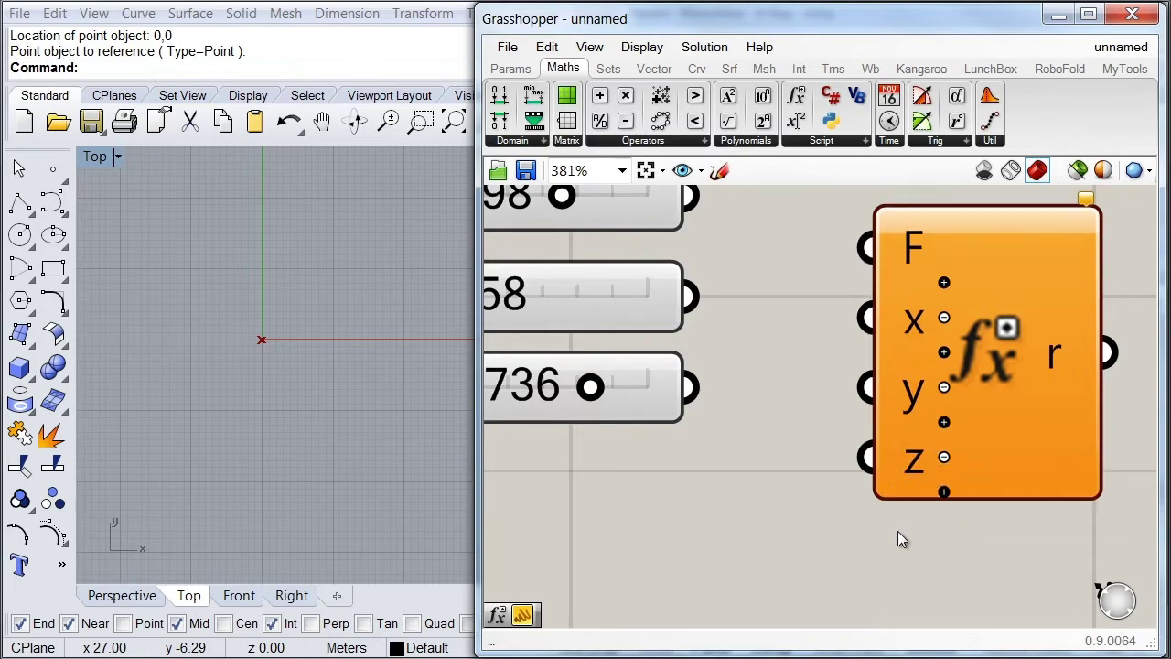
scroll(898, 529, "down", 3)
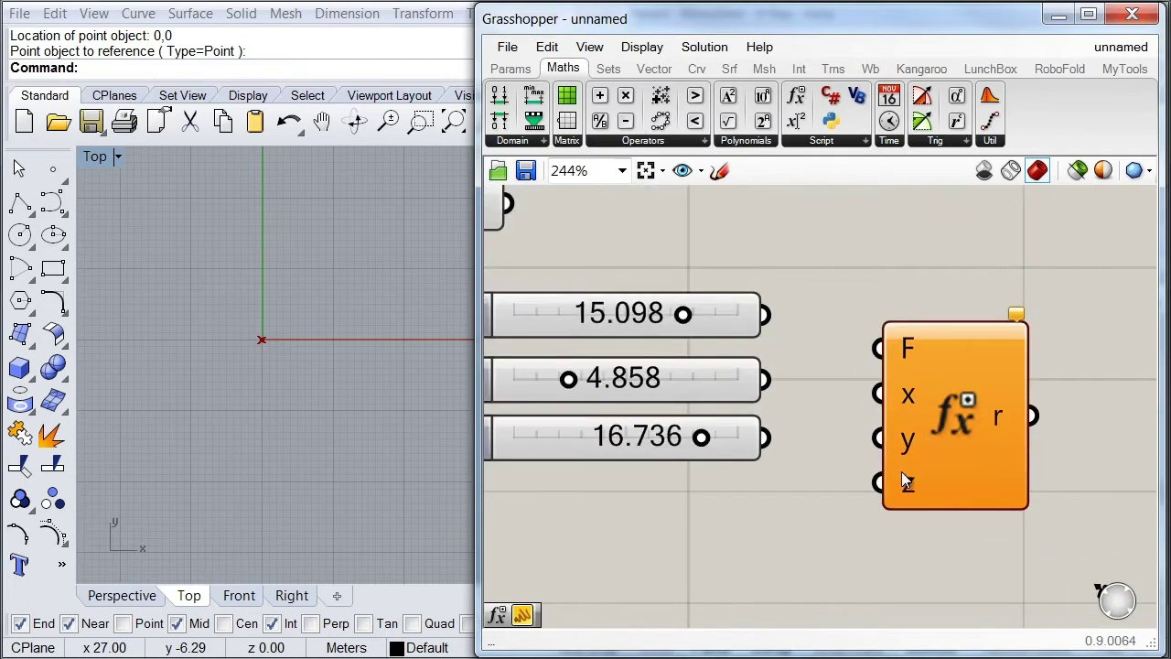
- Wire the three sliders into the Evaluate component's x, y and z inputs
left_click_drag(884, 410, 810, 368)
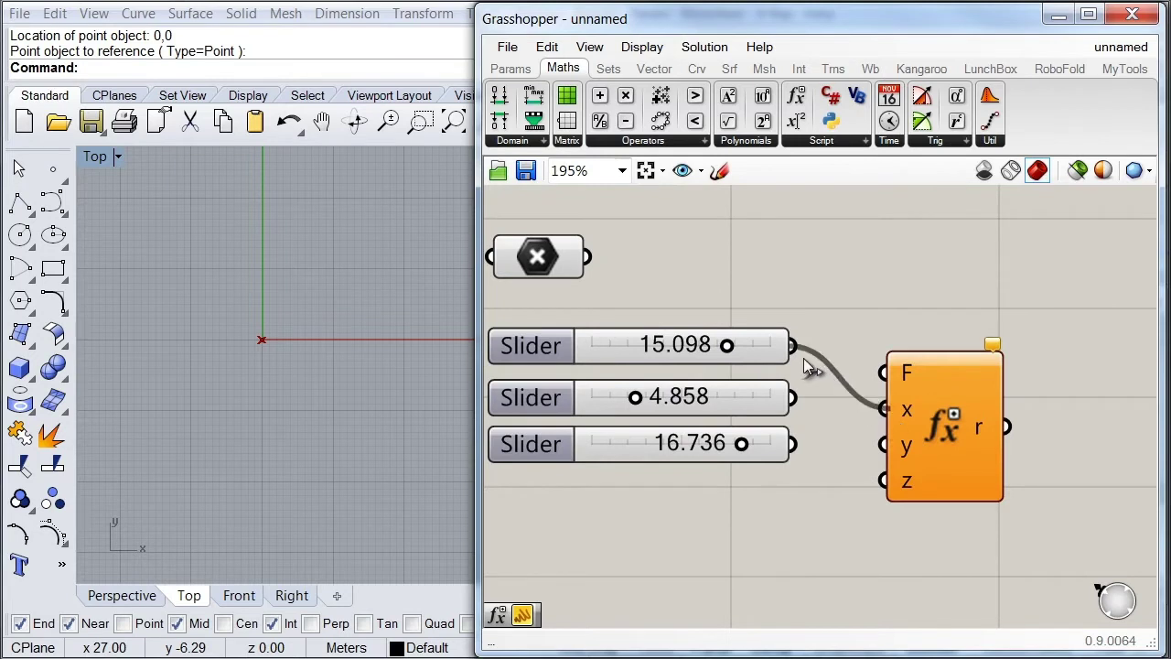
left_click_drag(884, 445, 792, 397)
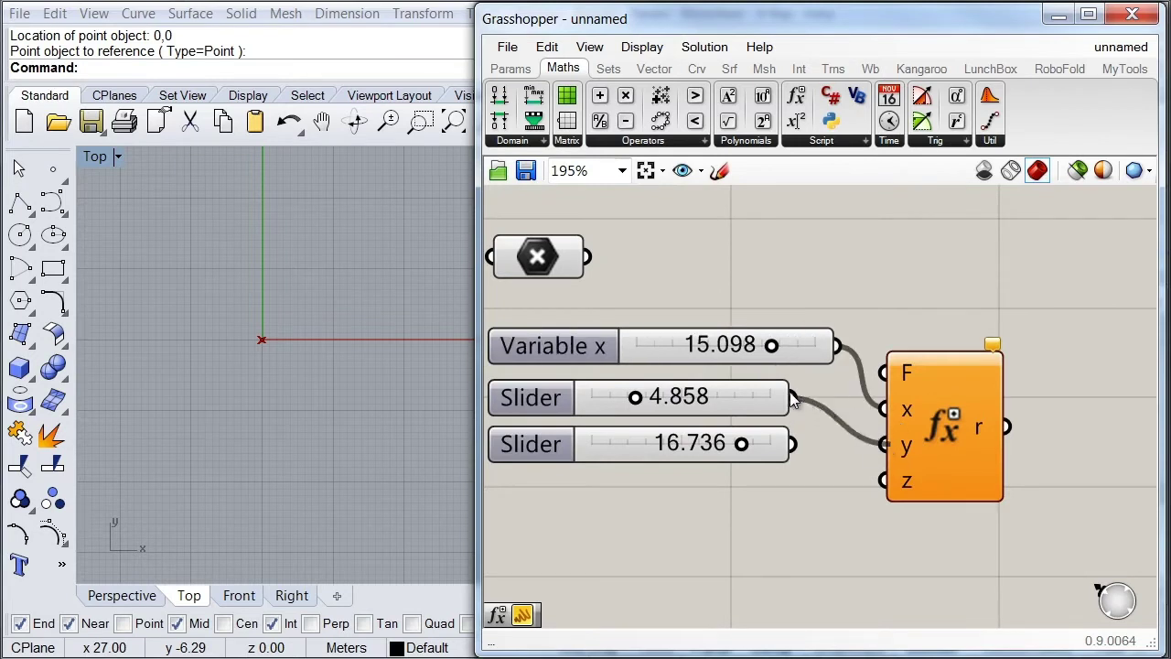
left_click_drag(879, 477, 792, 444)
left_click_drag(941, 445, 941, 398)
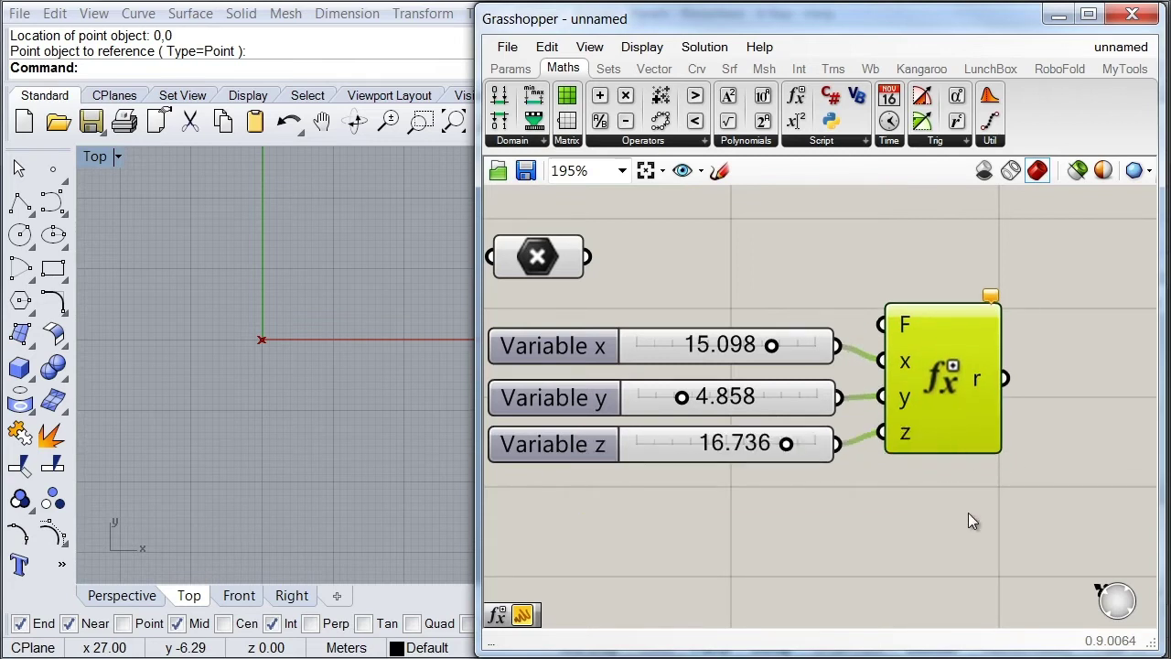
right_click_drag(957, 500, 898, 496)
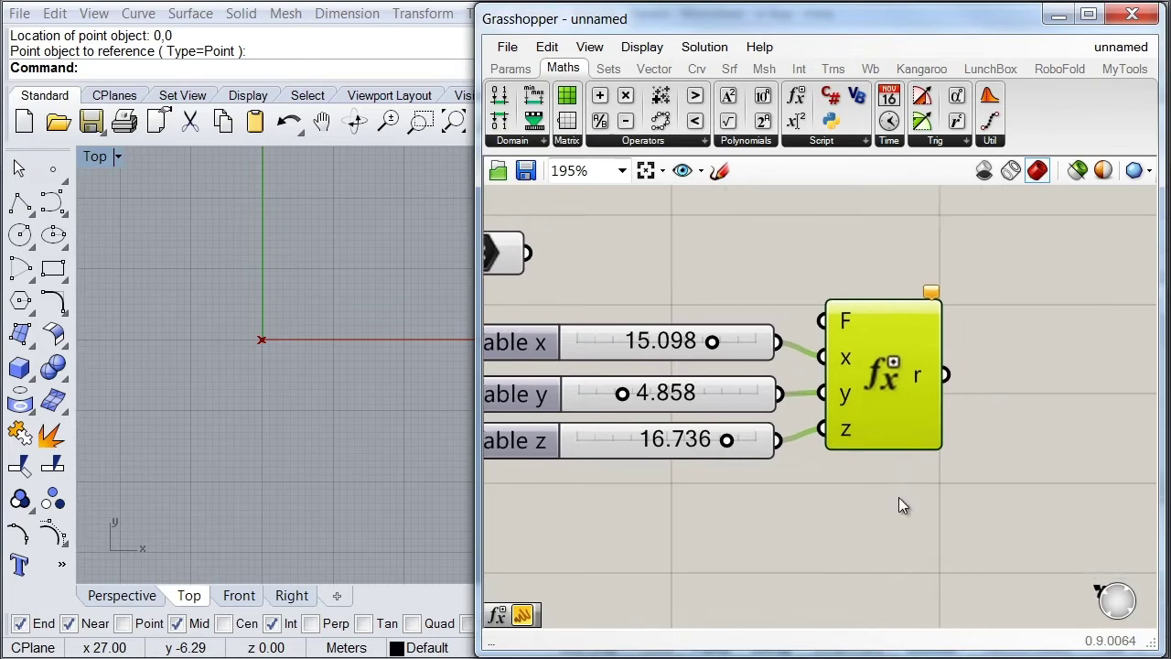
scroll(898, 497, "down", 3)
- Enter the formula ((x-y)²-z²)/((x-y)*2) into the Evaluate component's F input
right_click(872, 410)
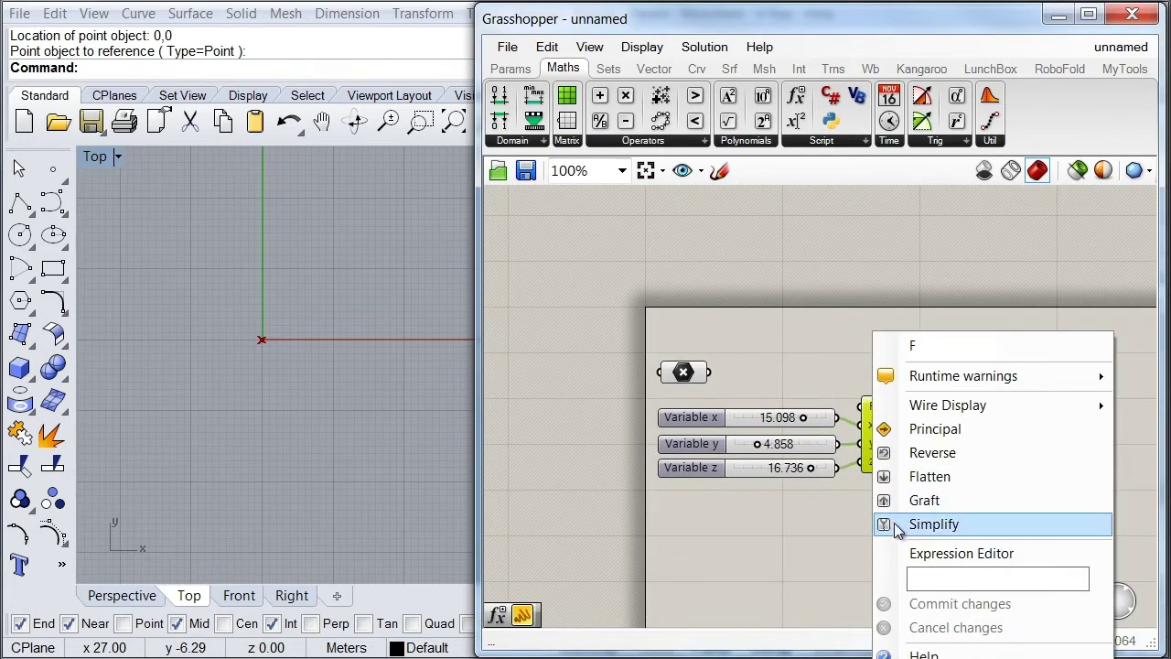
left_click(931, 556)
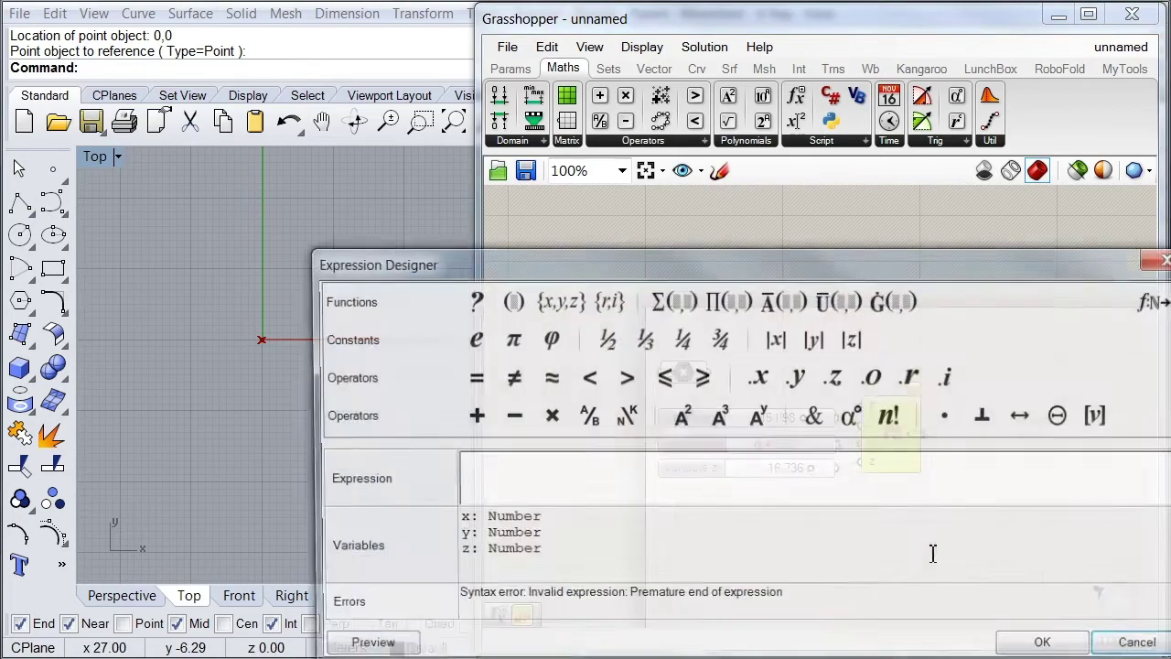
left_click_drag(745, 274, 713, 243)
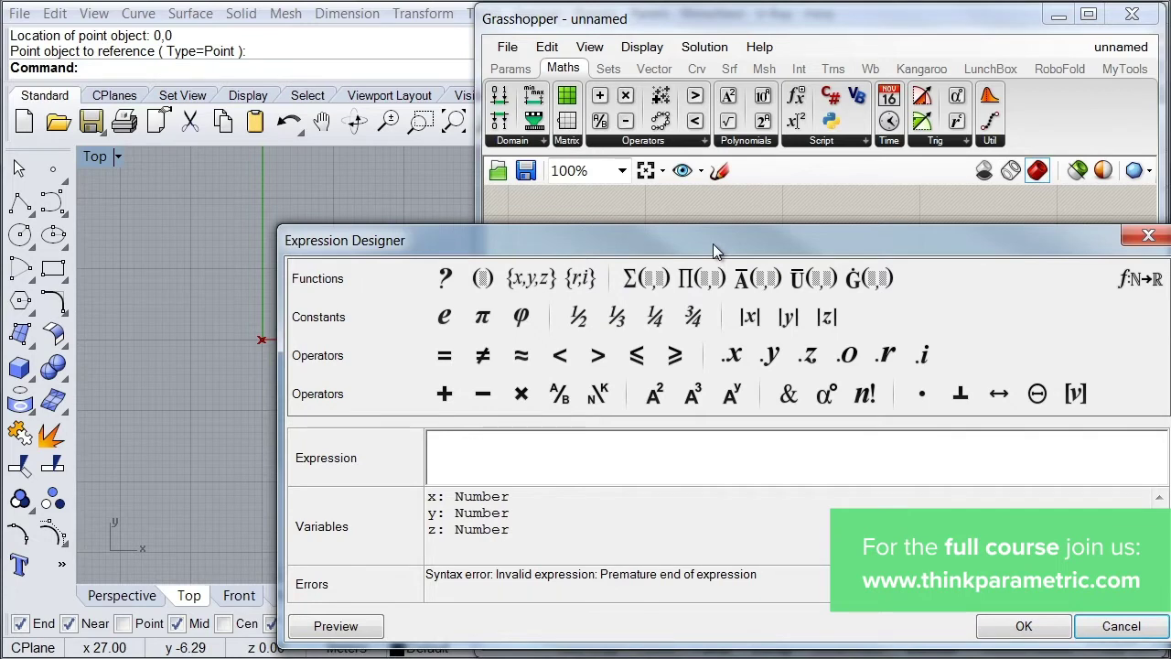
left_click(465, 458)
type("((x-y)")
left_click(651, 399)
type("-z")
left_click(656, 398)
type(")/")
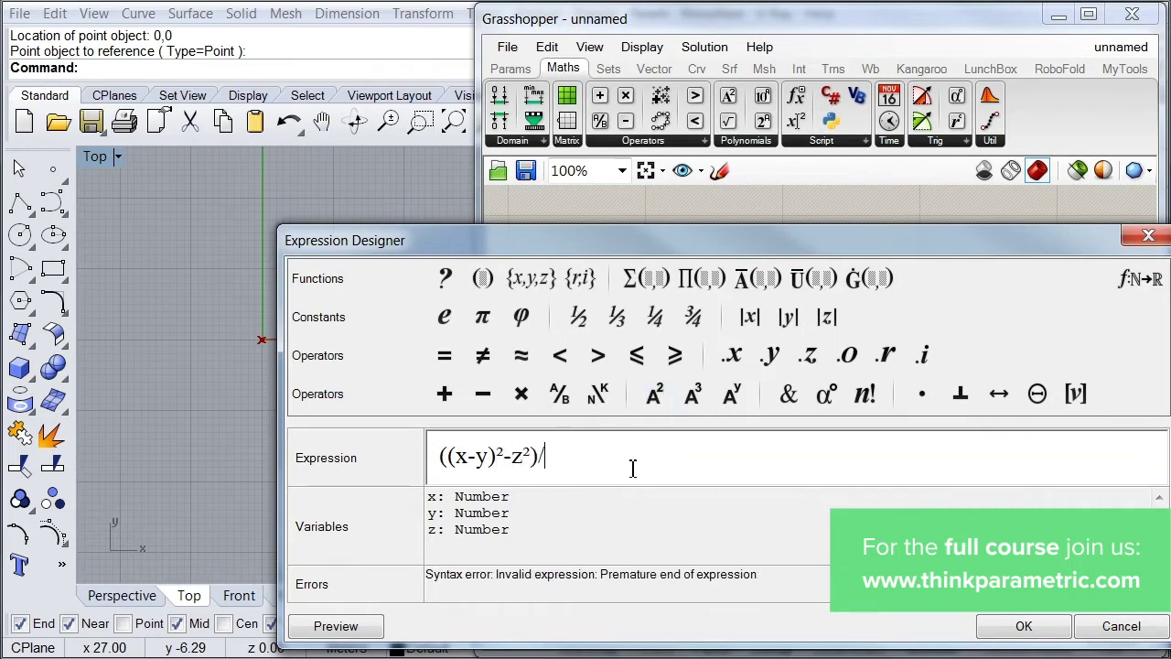
type("((x-y")
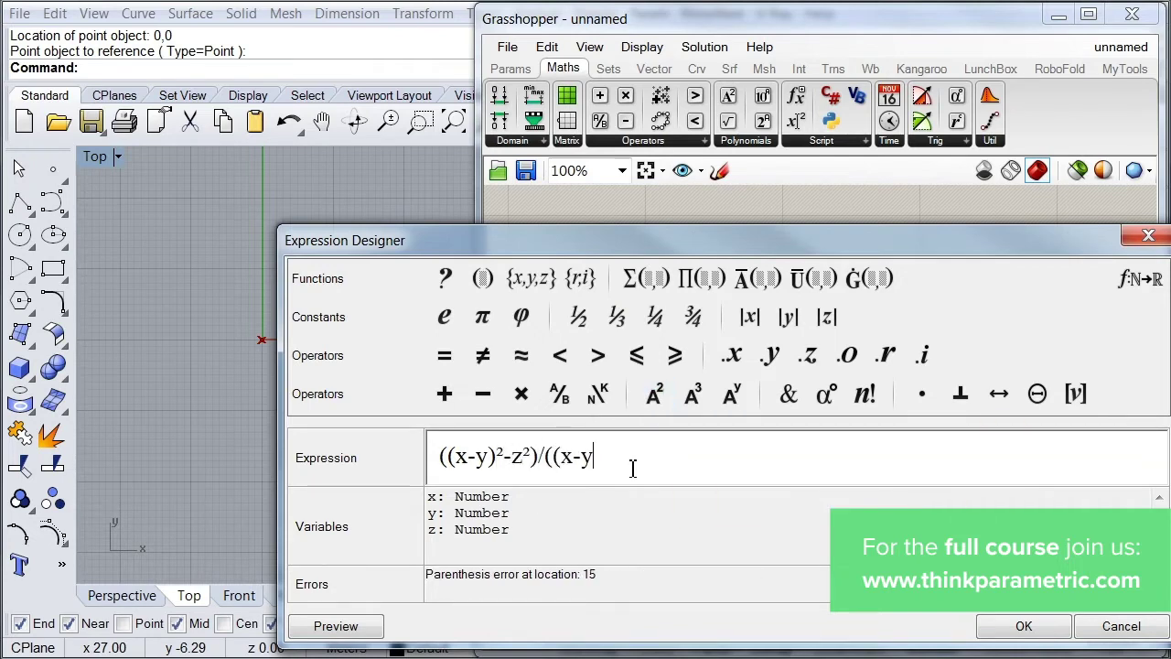
type(")*2)")
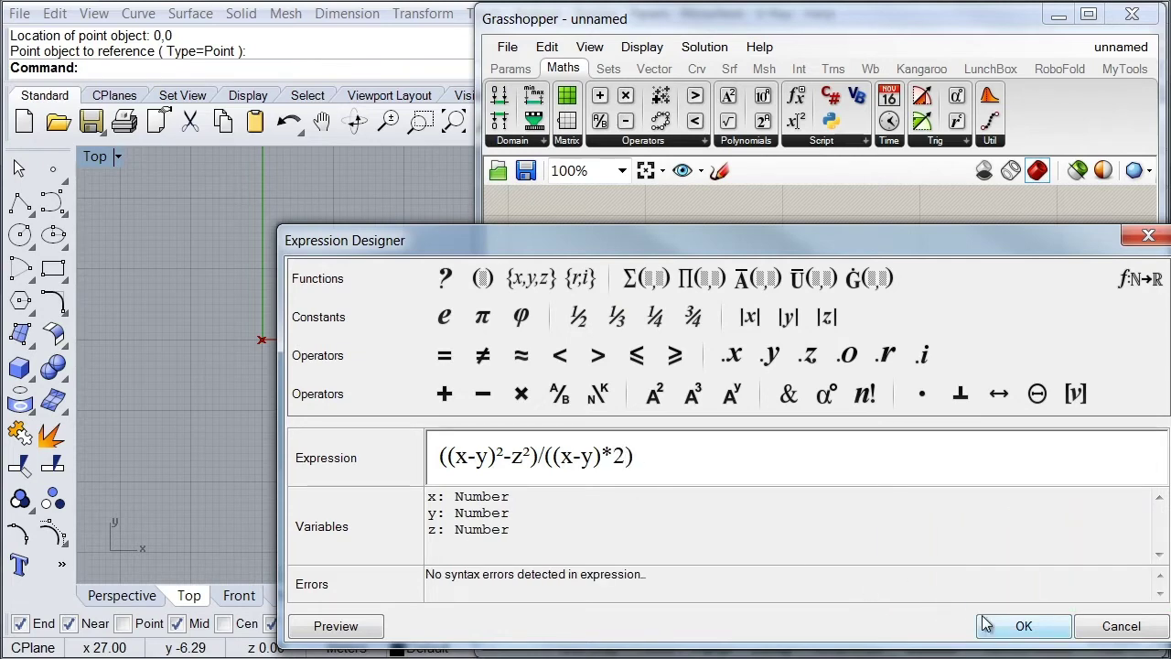
left_click(1020, 626)
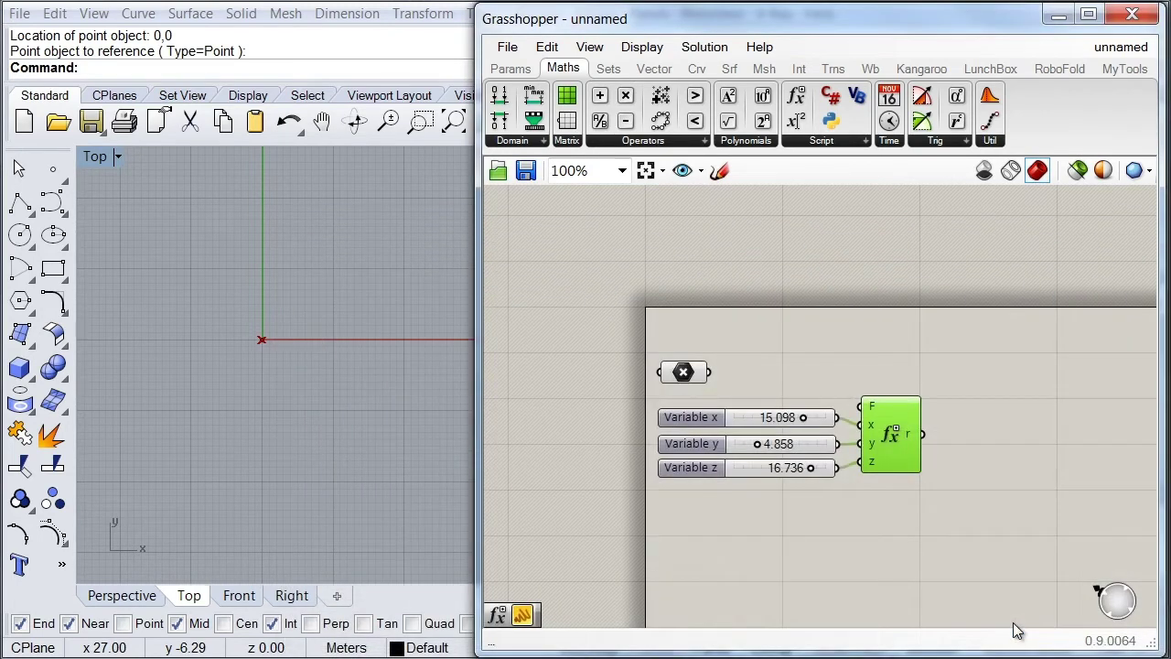
mouse_move(908, 440)
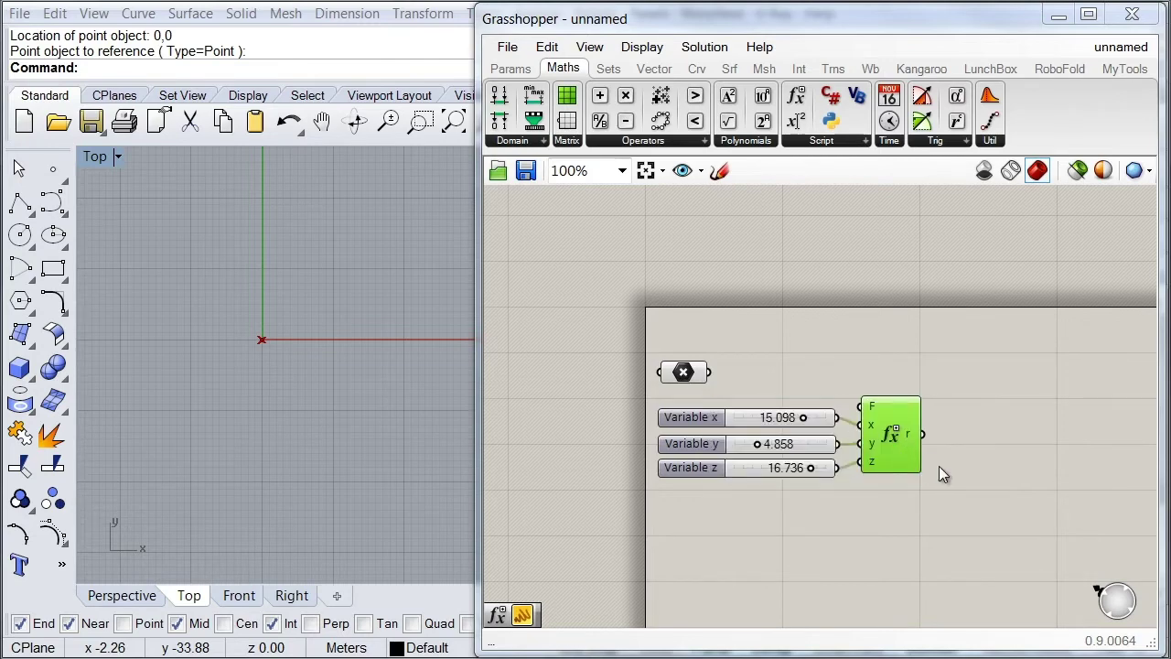
- Add a Move component from Trns > Euclidean
right_click_drag(958, 474, 813, 356)
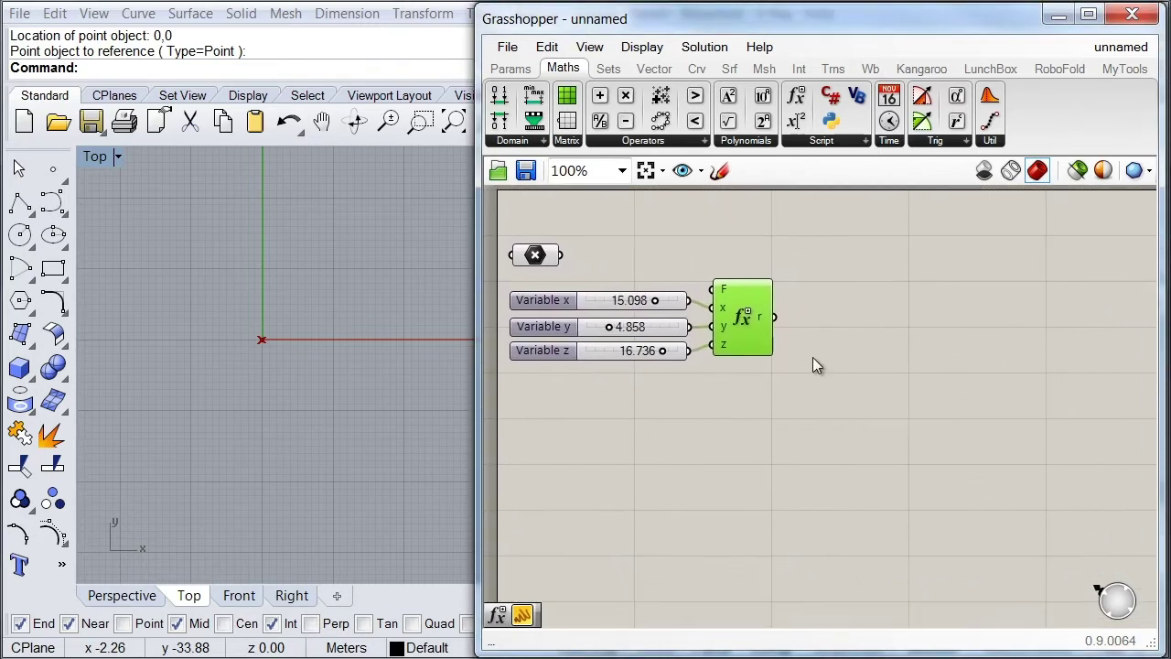
left_click(833, 74)
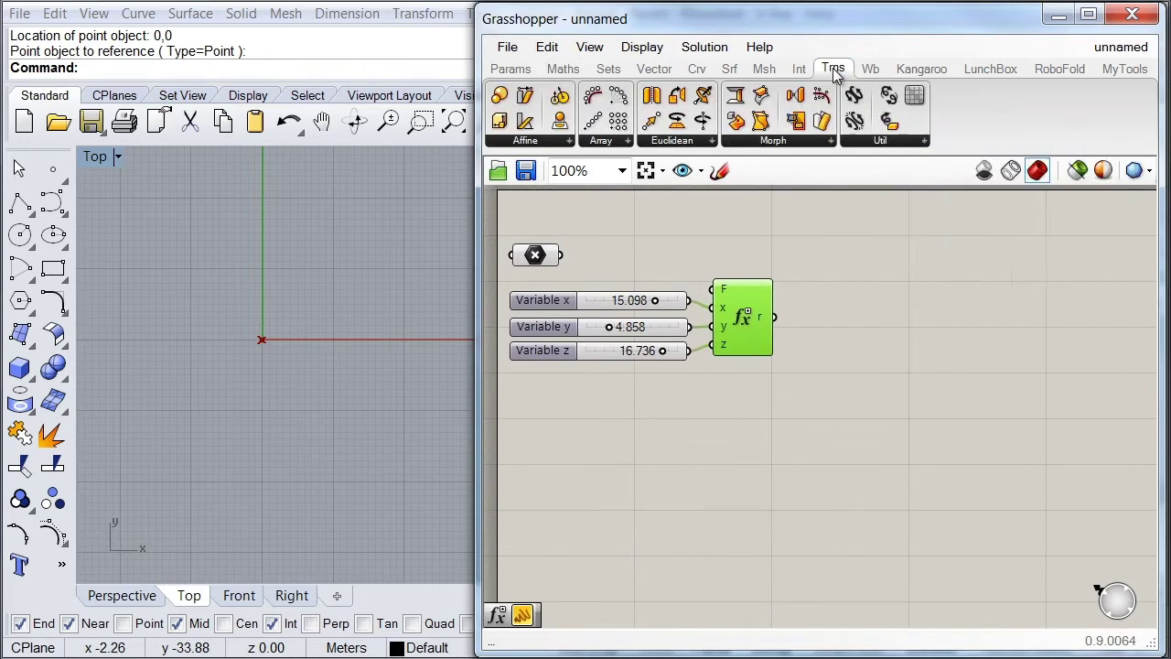
left_click(677, 142)
left_click_drag(692, 209, 568, 253)
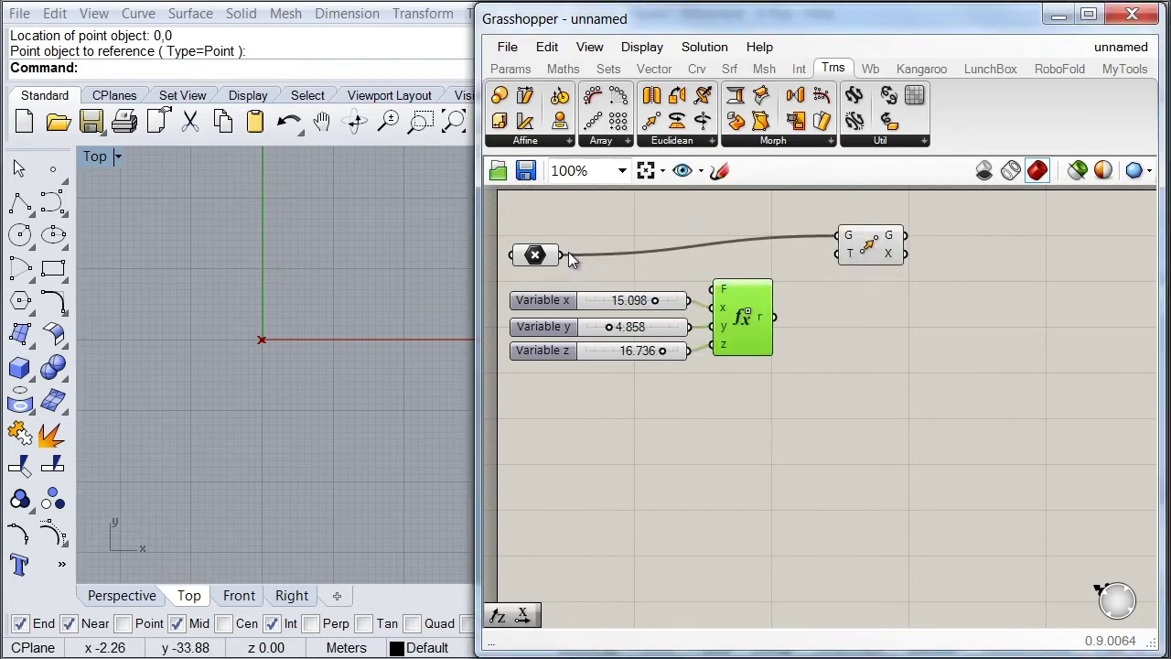
left_click_drag(869, 252, 893, 241)
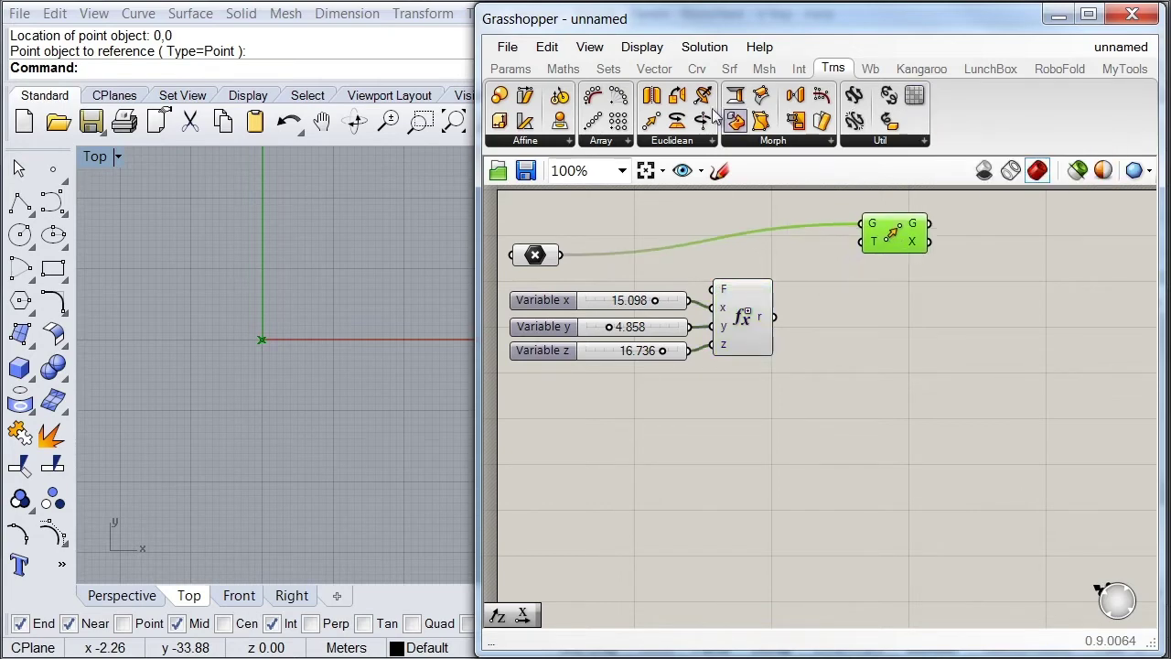
- Add a Unit X vector driven by the expression result as Move's motion
left_click(654, 71)
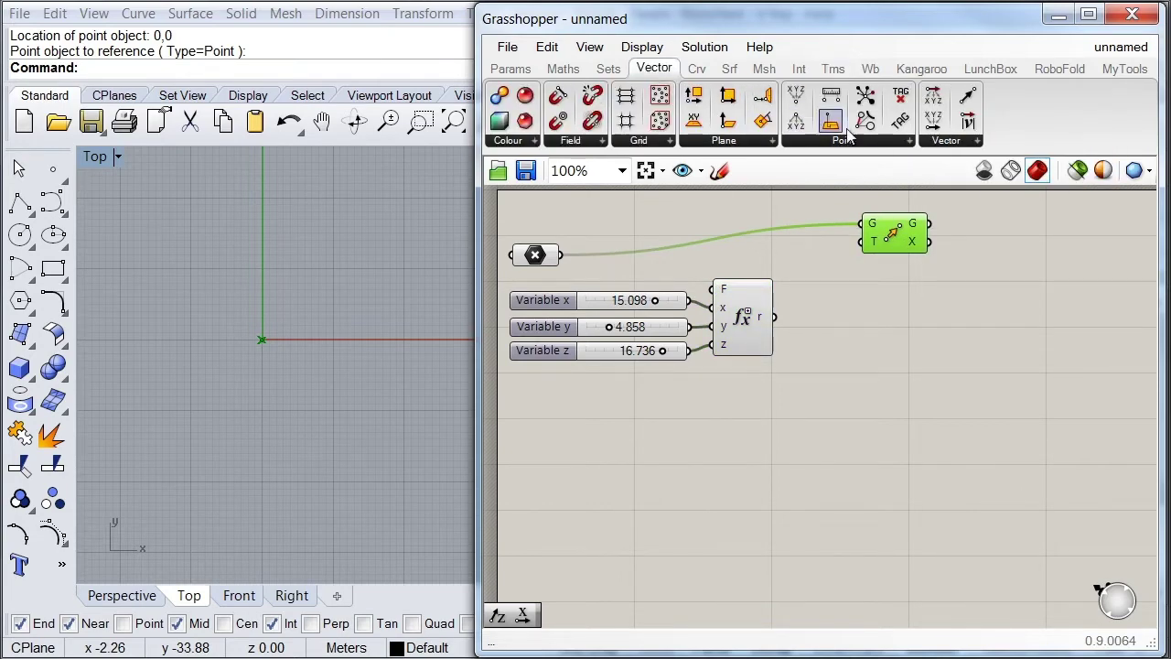
left_click(947, 144)
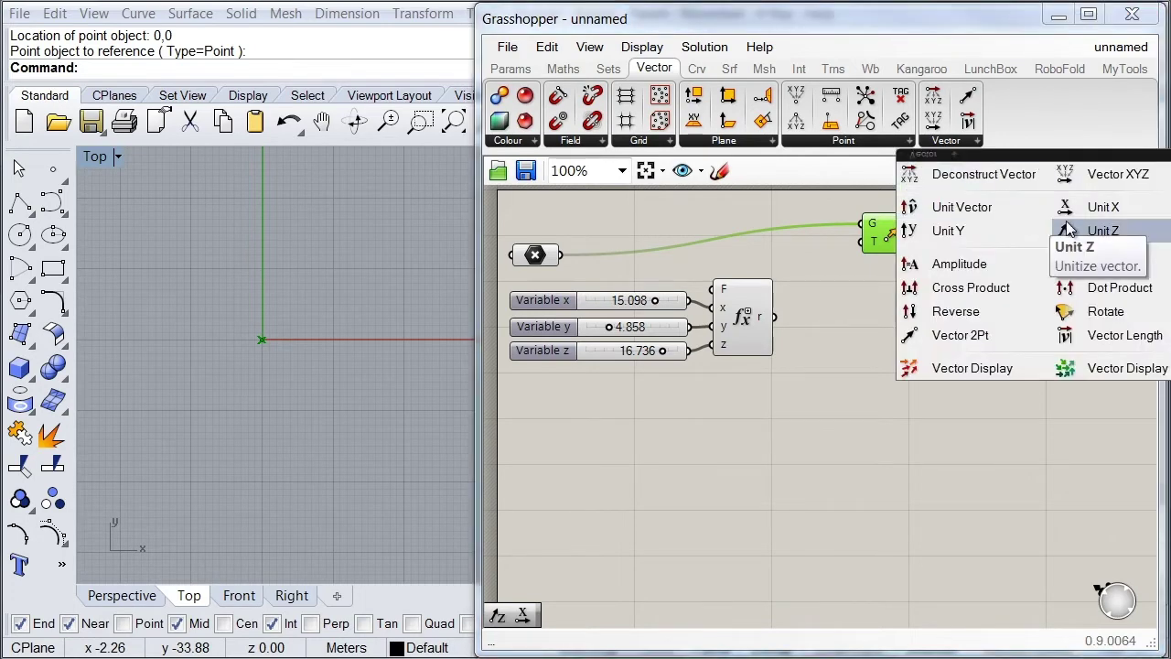
left_click_drag(1067, 208, 780, 249)
left_click_drag(812, 245, 860, 242)
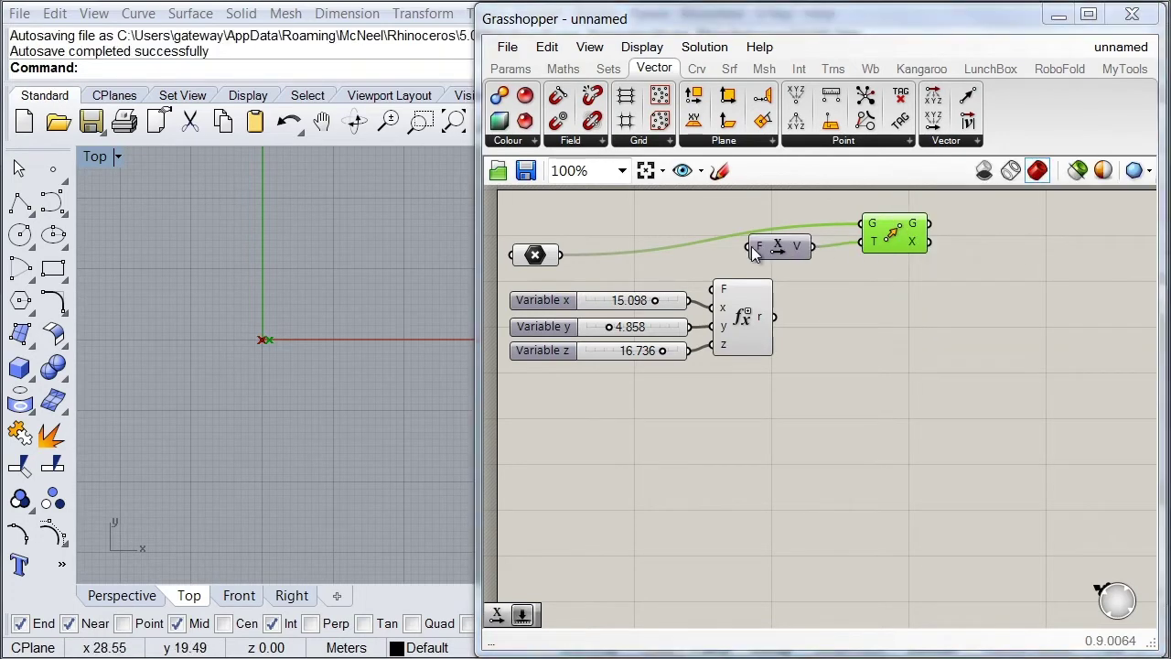
left_click(533, 354)
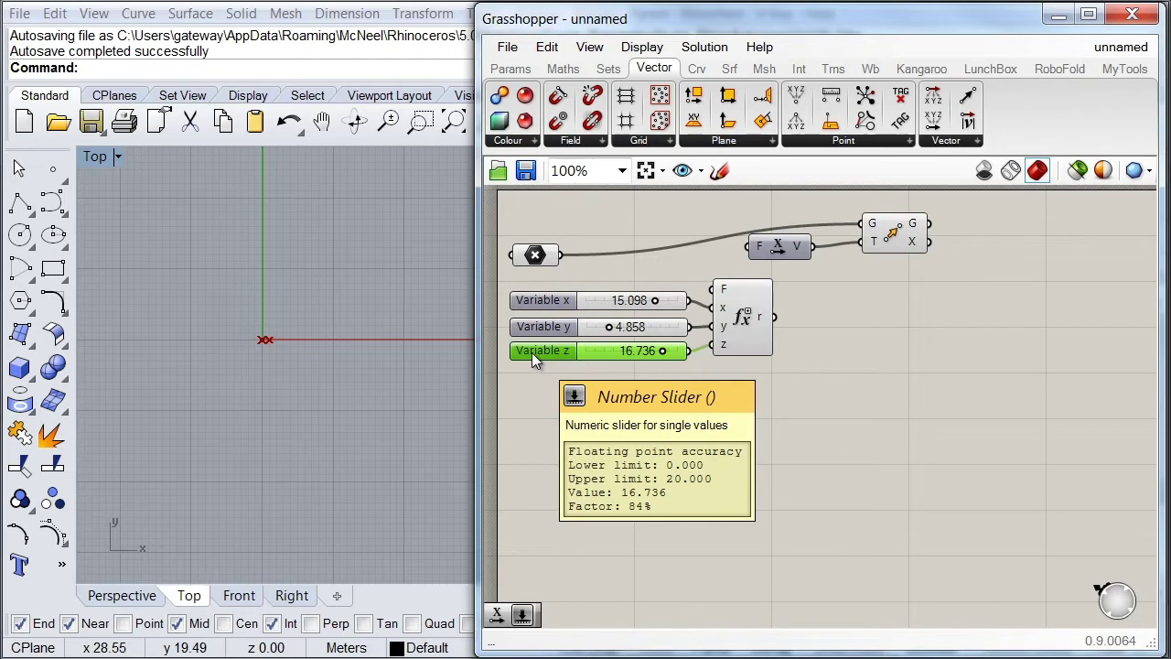
left_click_drag(757, 247, 703, 362)
left_click(900, 239)
left_click_drag(900, 239, 905, 237)
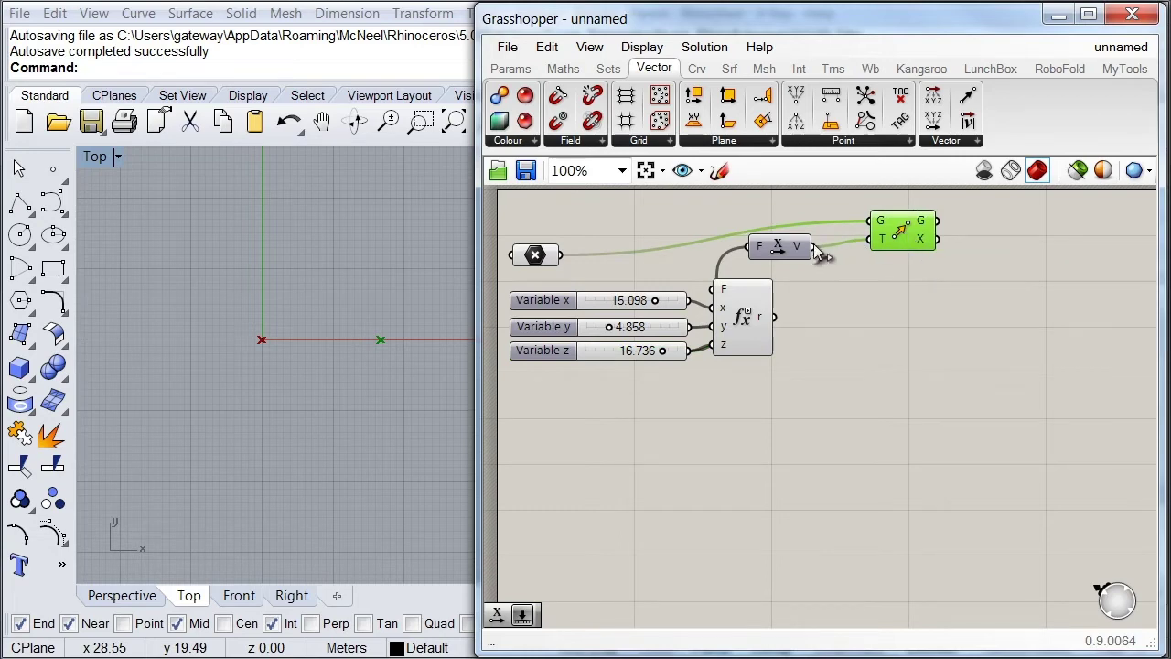
left_click_drag(791, 254, 813, 249)
- Duplicate the Unit X and Move pair below, keeping its connections
left_click_drag(933, 272, 820, 229)
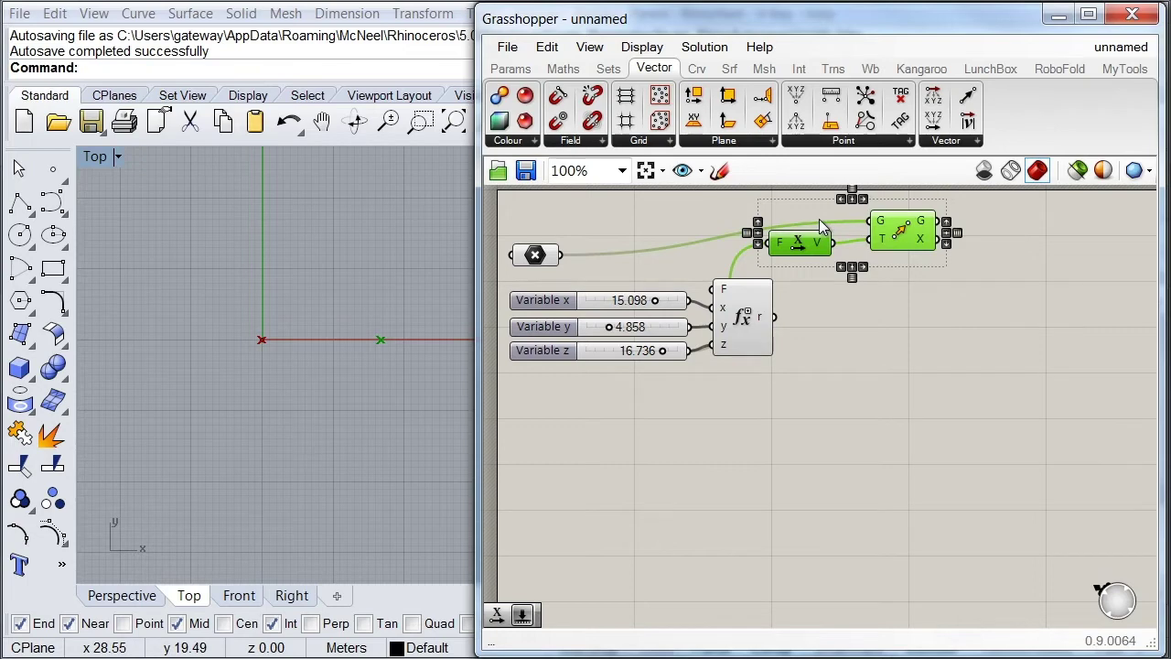
left_click_drag(812, 249, 814, 294, "alt")
left_click(886, 313)
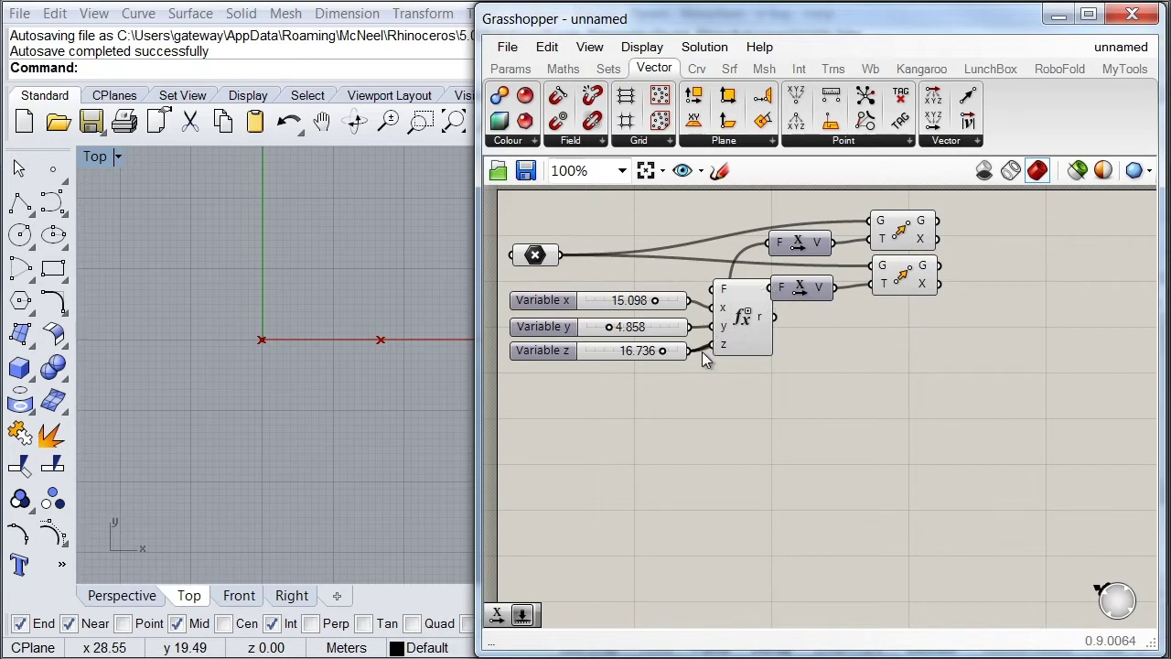
left_click_drag(802, 291, 807, 241)
- Negate the second Unit X factor input with the expression f*-1
right_click(794, 277)
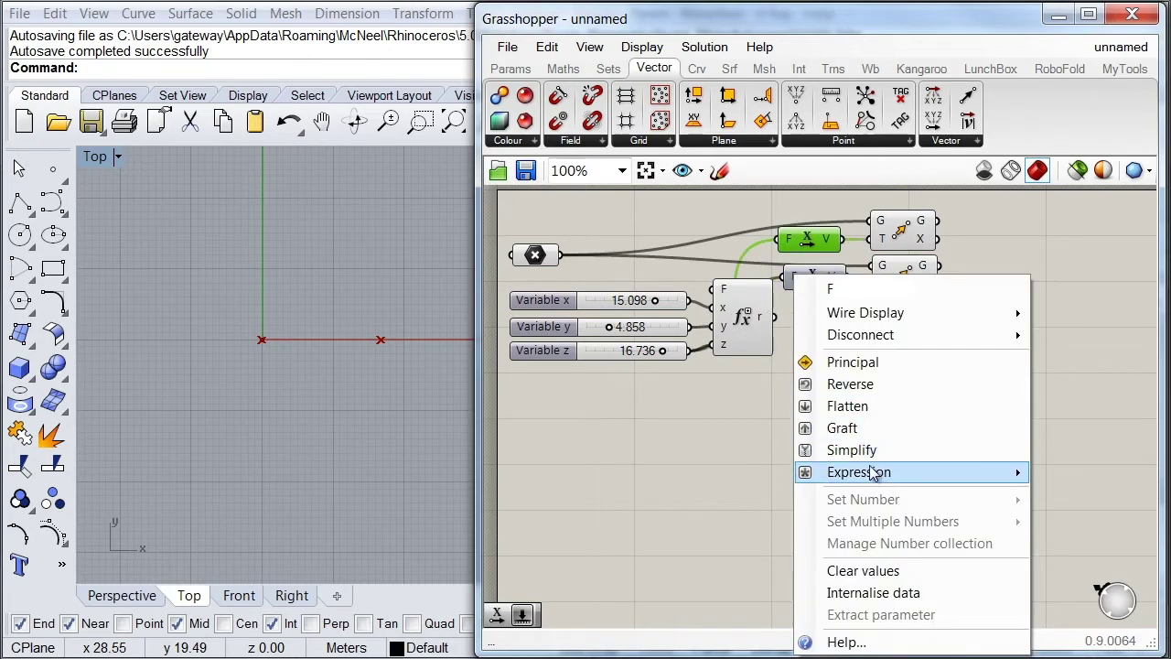
mouse_move(874, 482)
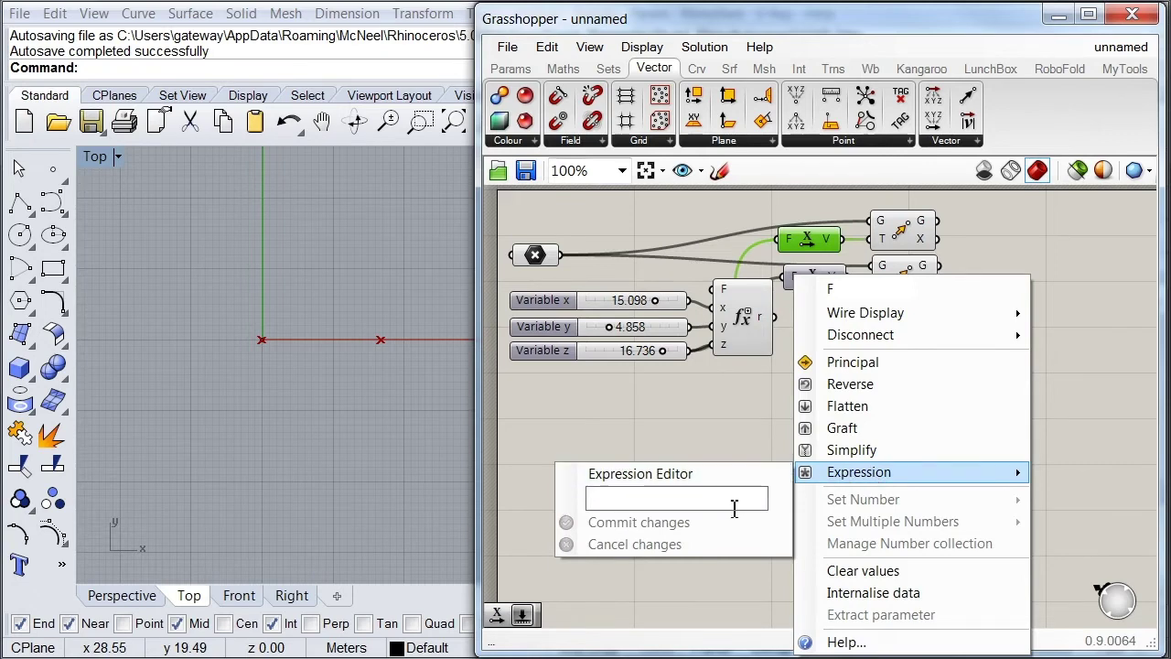
left_click(601, 500)
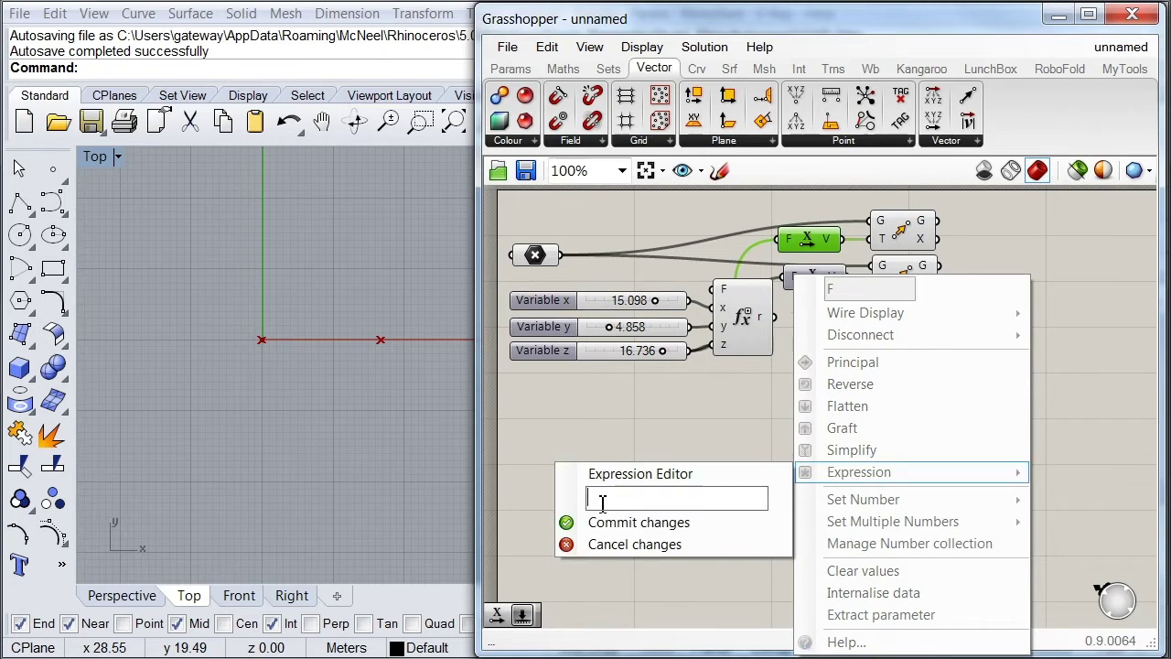
type("f*-1")
left_click(567, 522)
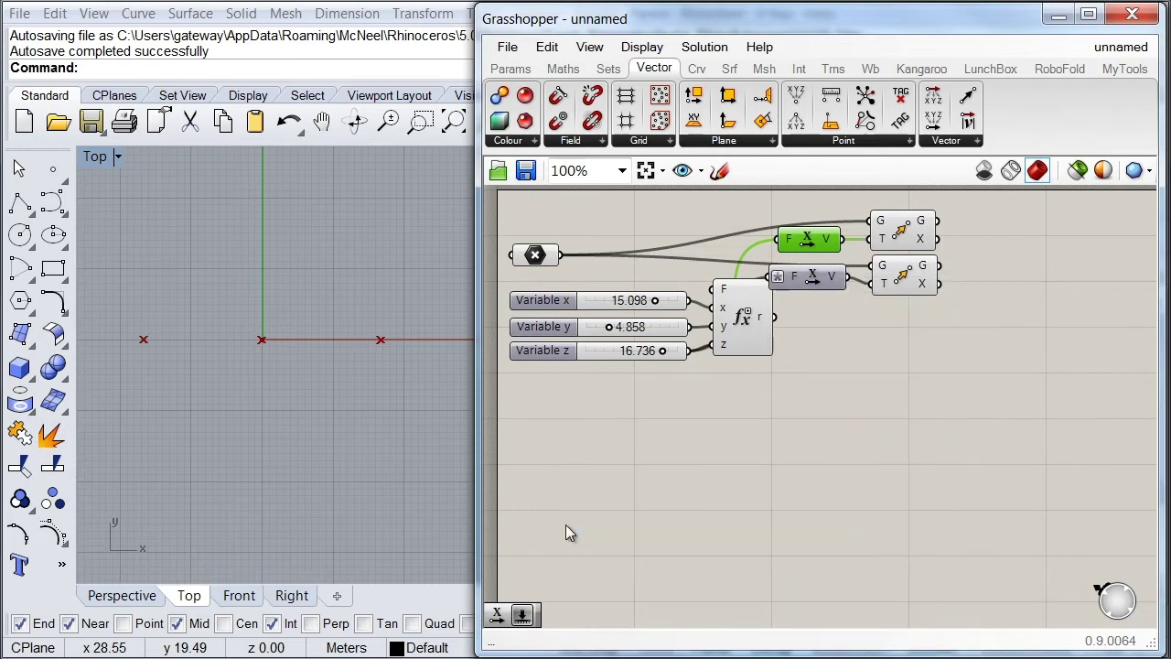
left_click_drag(958, 325, 829, 240)
left_click(906, 372)
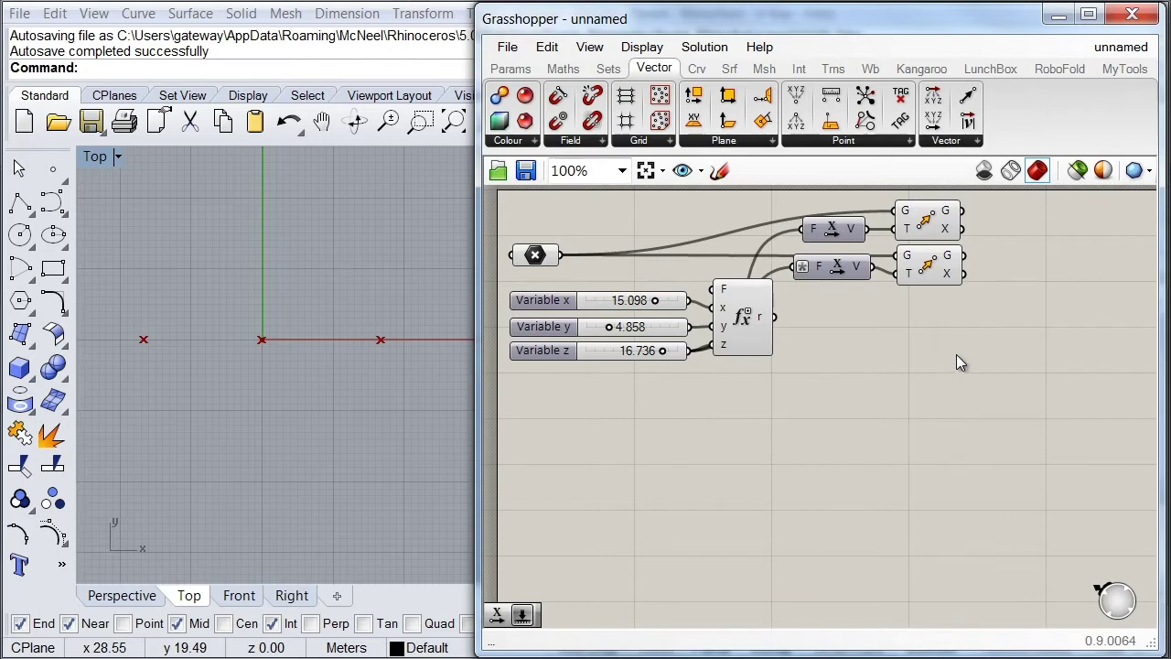
double_click(924, 388)
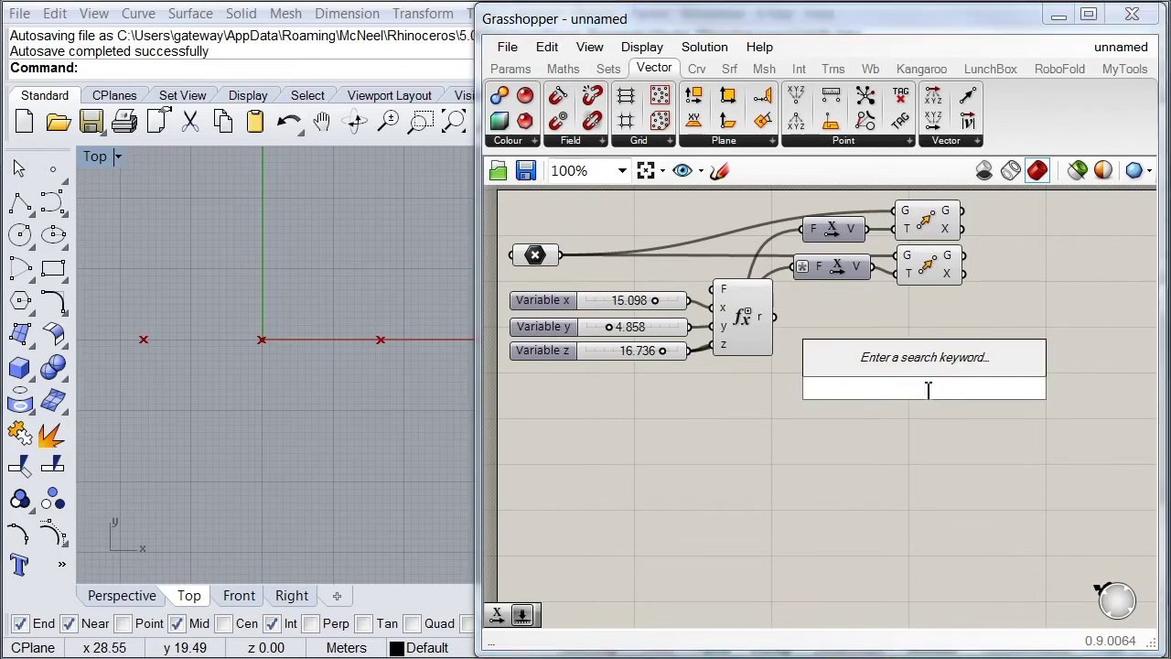
- Add a third Move taking the point, moved by a Unit Y driven by the expression result
type("move")
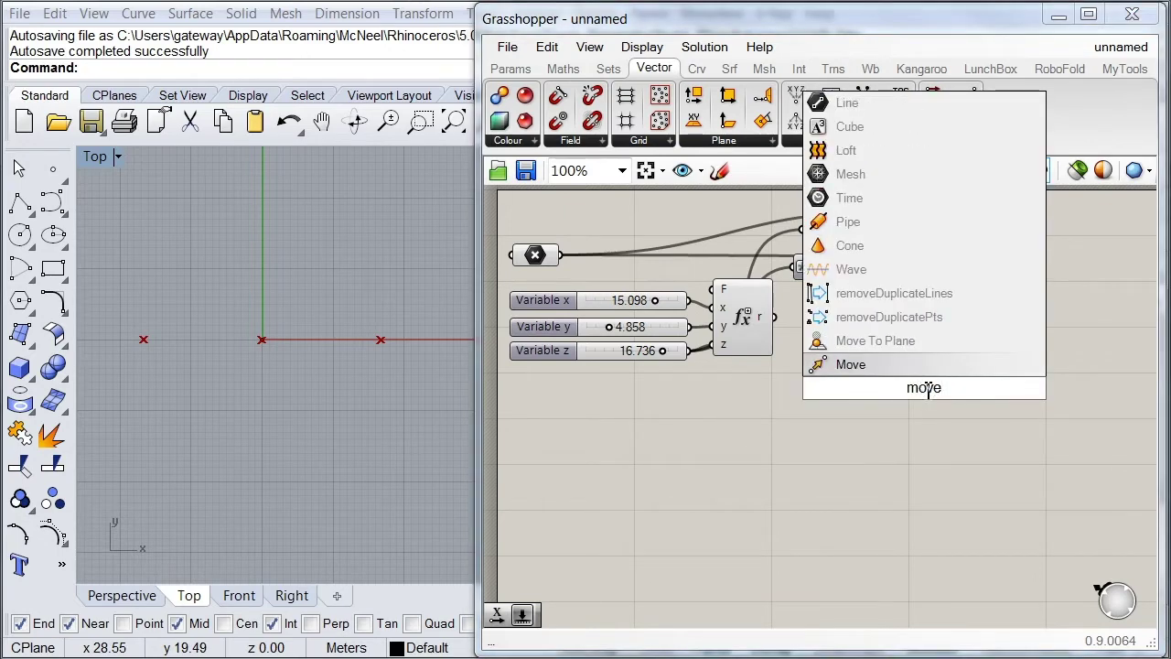
key("Return")
left_click_drag(933, 394, 938, 340)
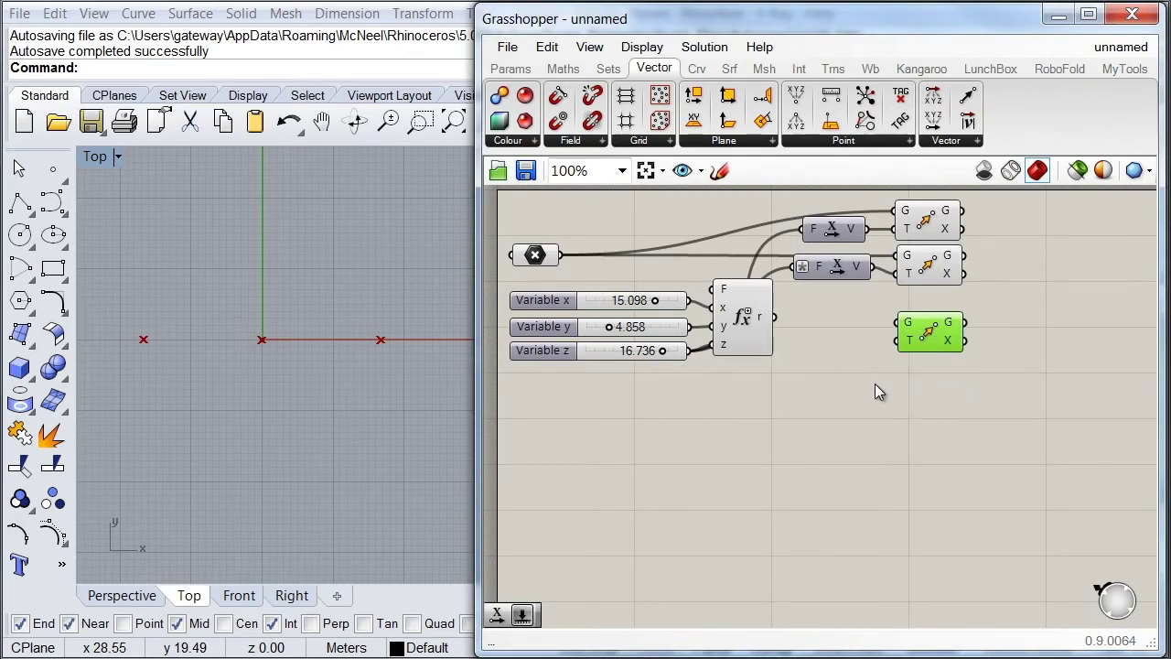
left_click(947, 141)
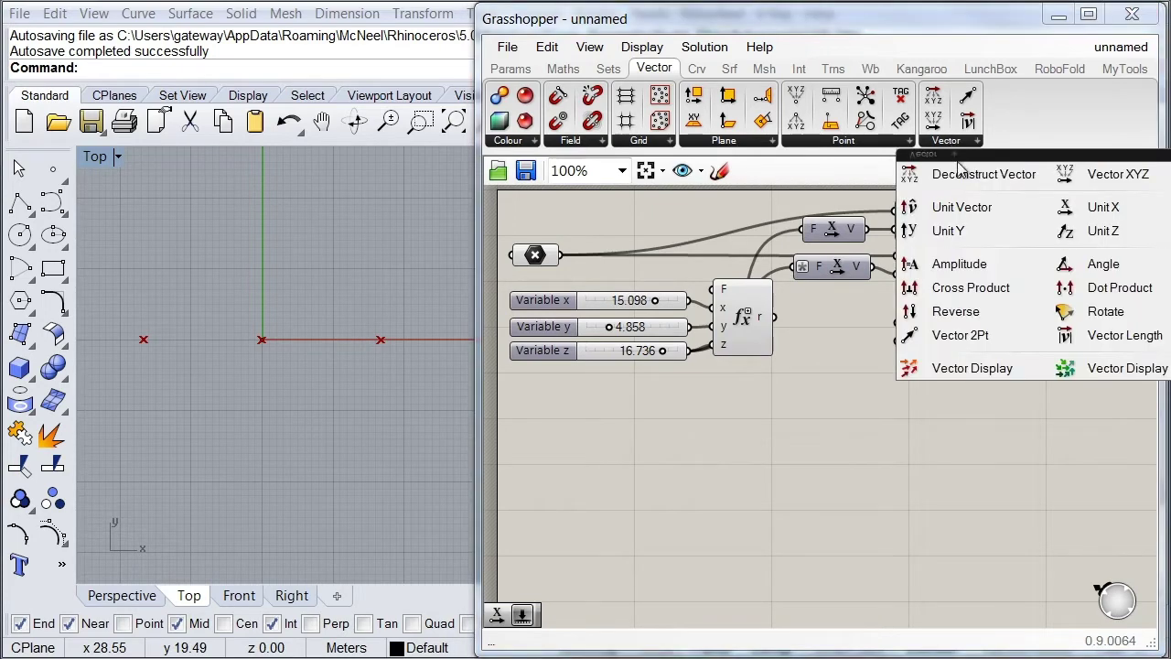
left_click(986, 236)
left_click(829, 348)
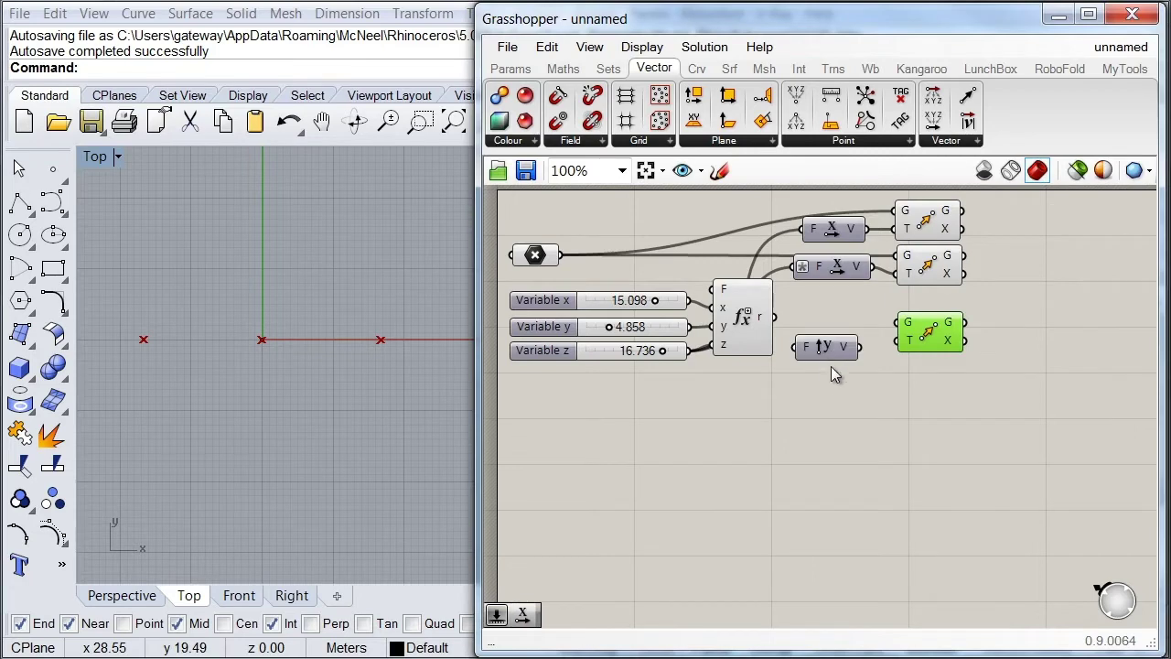
left_click_drag(797, 346, 775, 319)
left_click(829, 346)
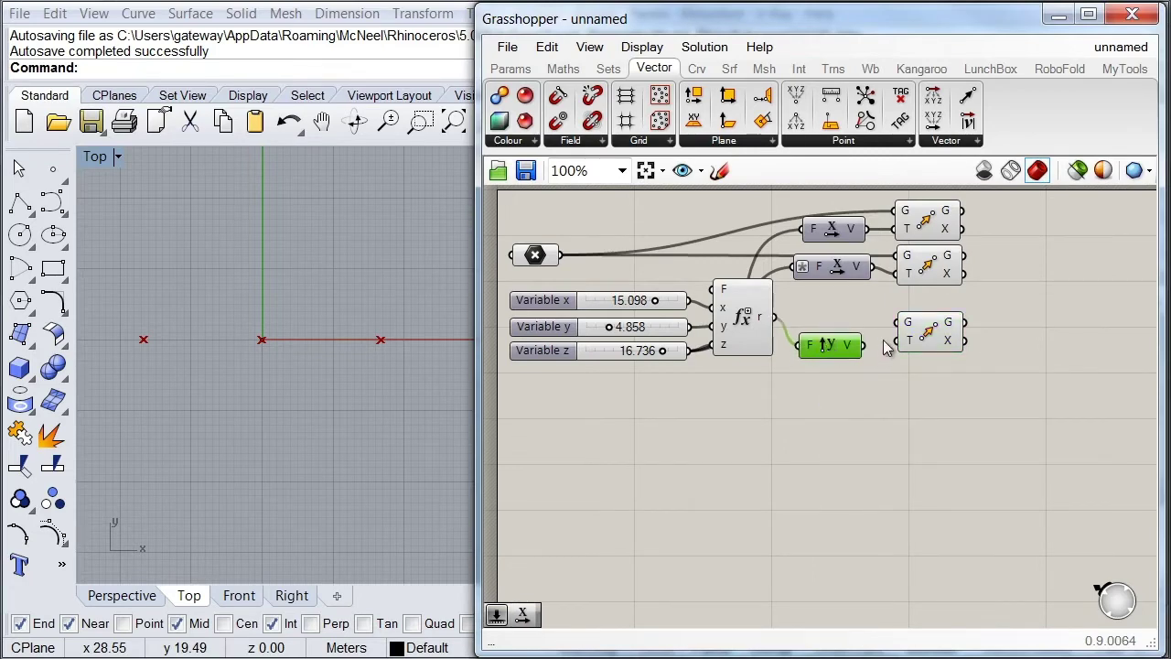
left_click_drag(897, 323, 574, 257)
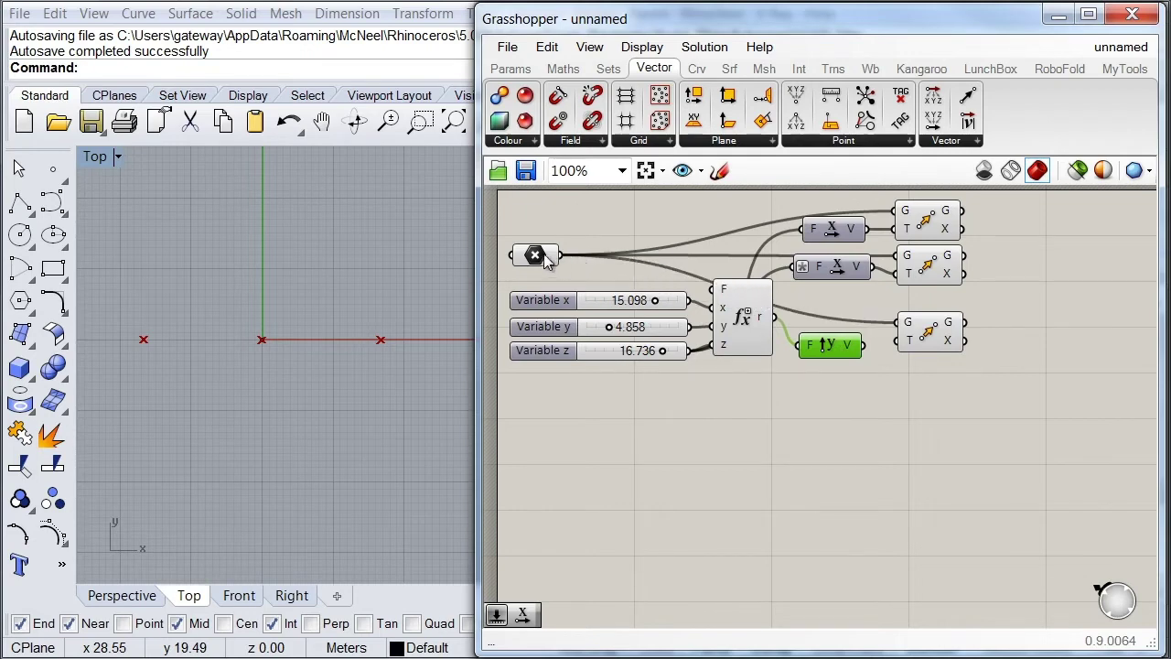
left_click_drag(862, 345, 897, 340)
left_click_drag(827, 357, 834, 354)
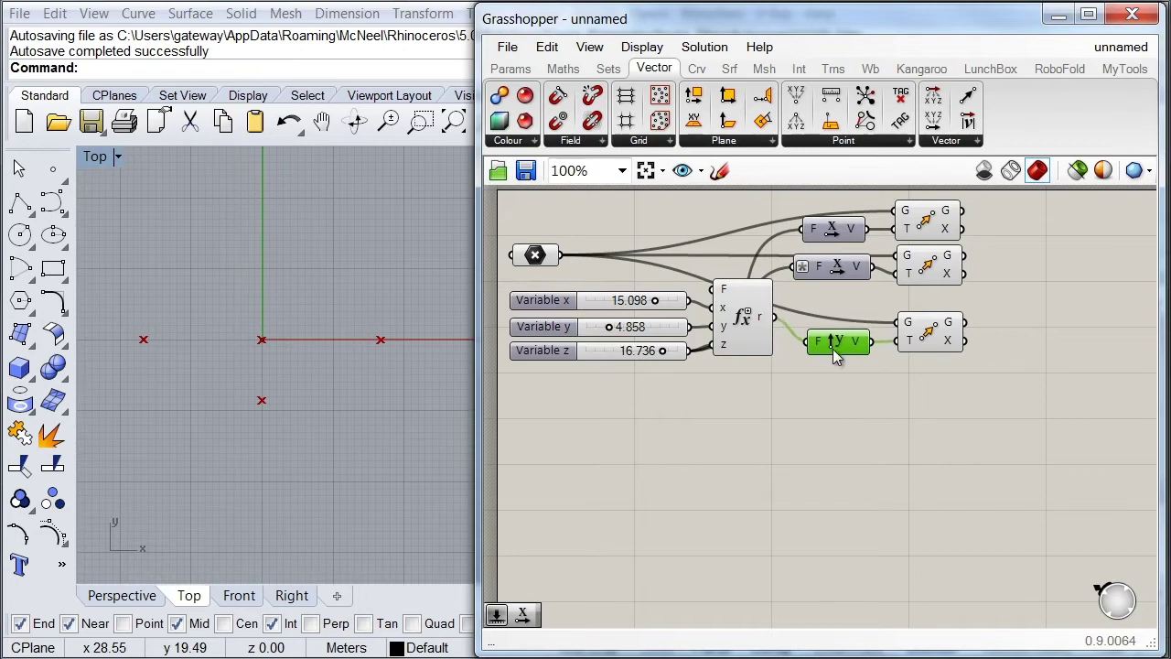
left_click(932, 341)
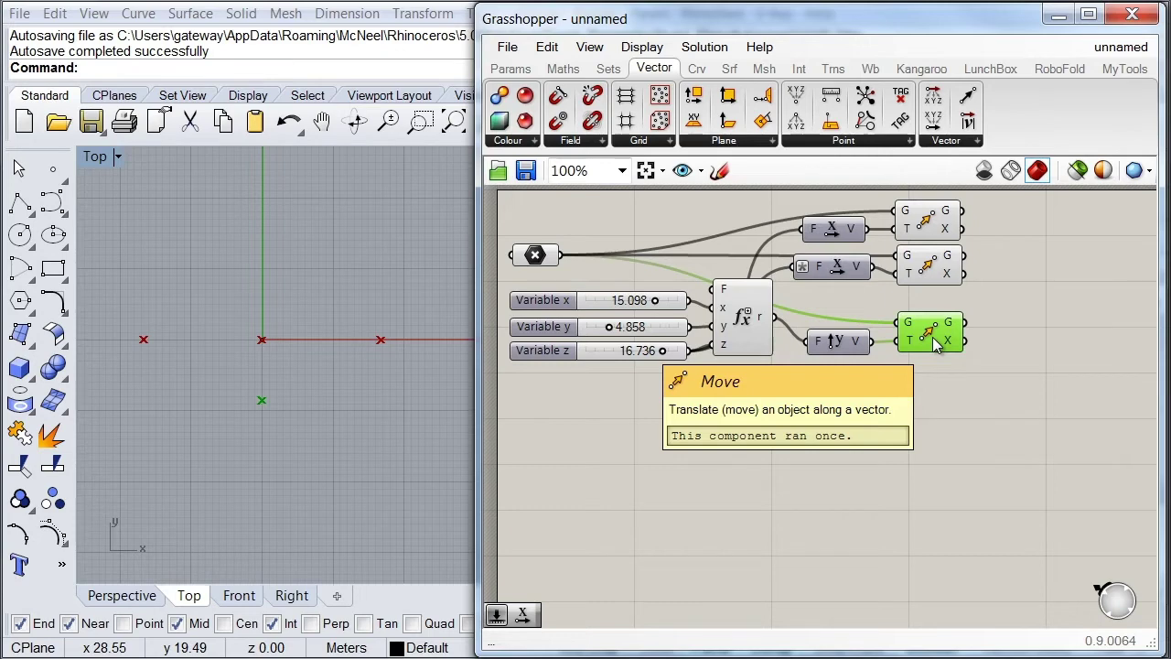
- Copy the Unit Y and Move pair, negate the copy's factor with f*-1, and align everything
left_click_drag(972, 304, 875, 401)
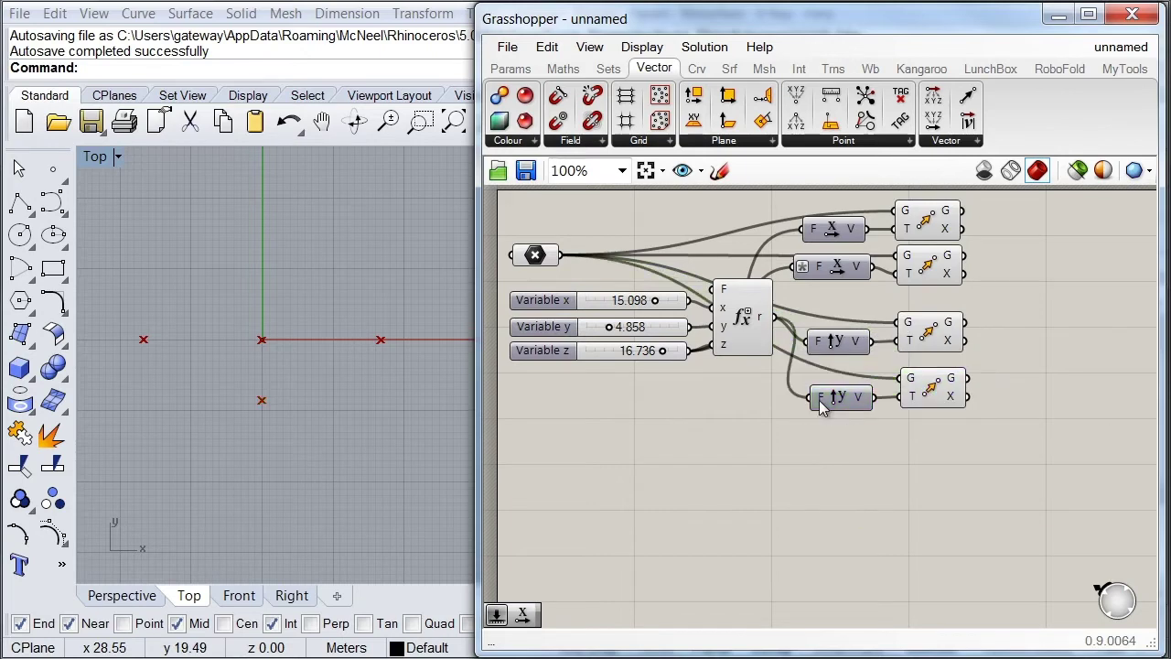
right_click(821, 400)
mouse_move(905, 487)
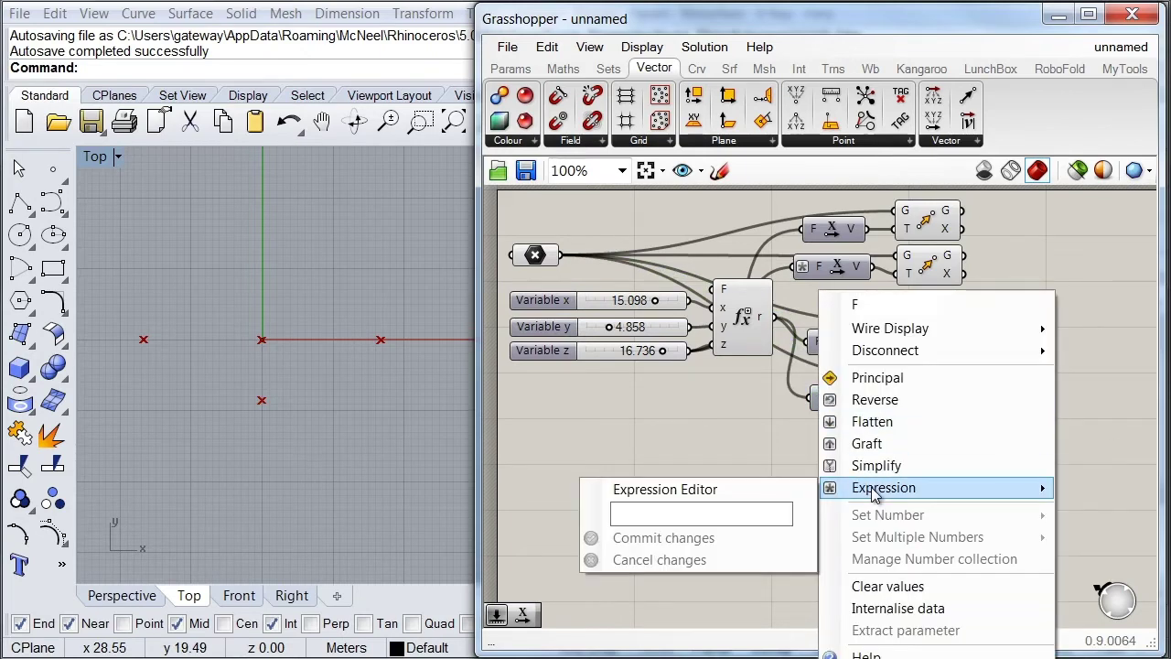
left_click(704, 514)
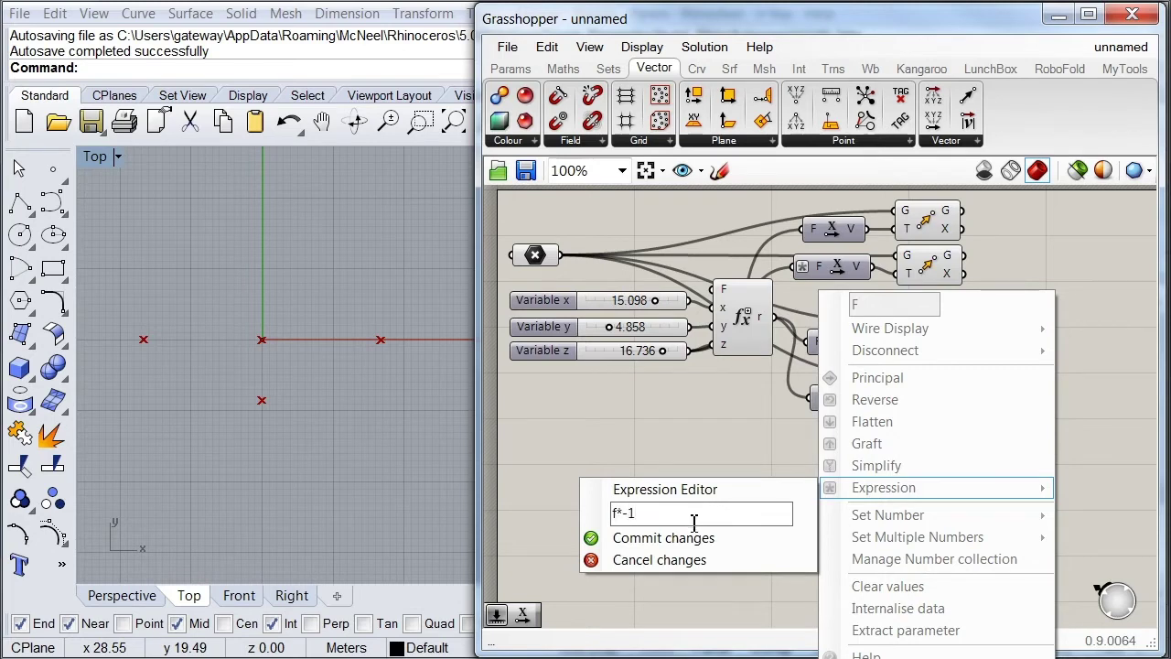
left_click(593, 545)
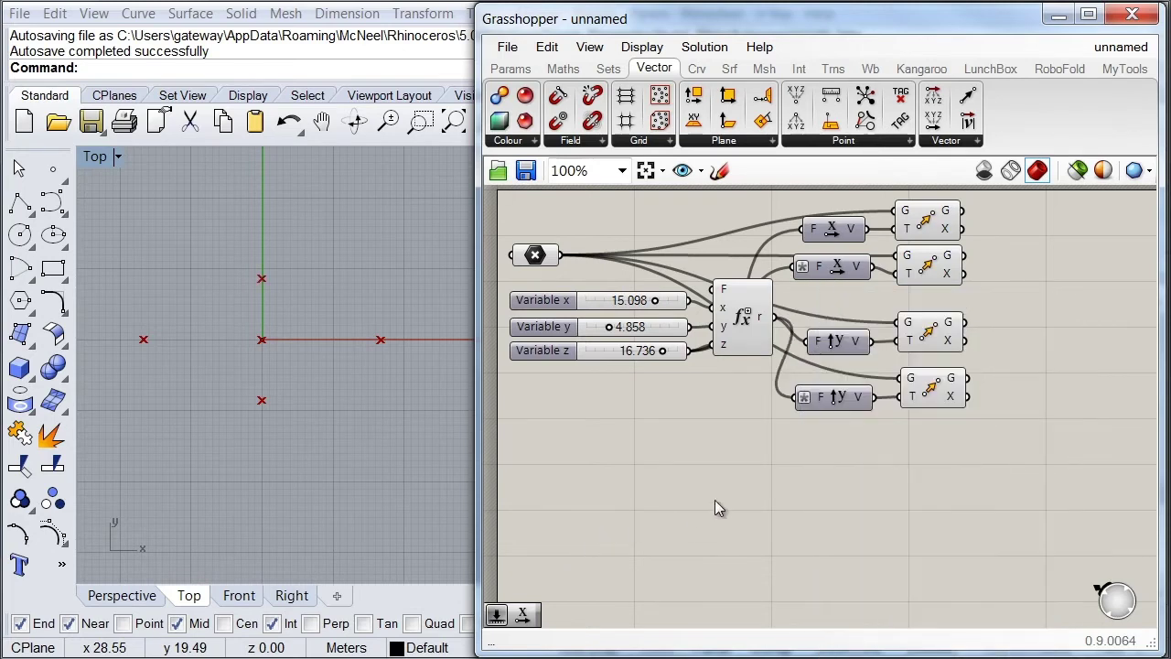
left_click_drag(839, 398, 843, 385)
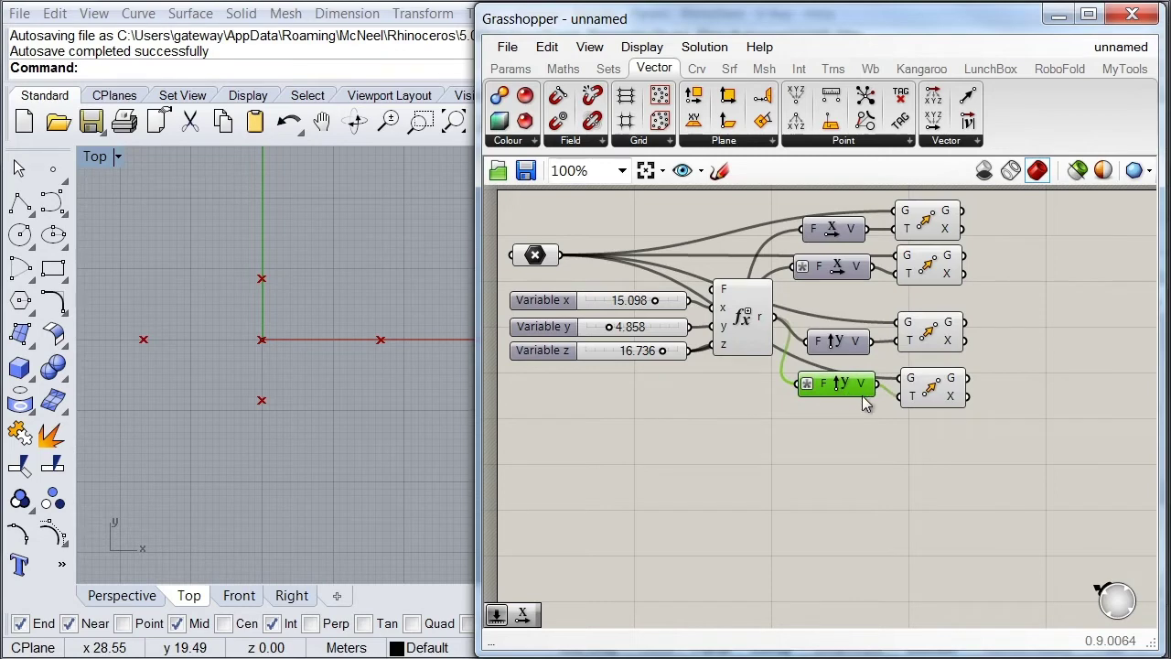
left_click_drag(921, 341, 922, 327)
left_click_drag(944, 395, 944, 382)
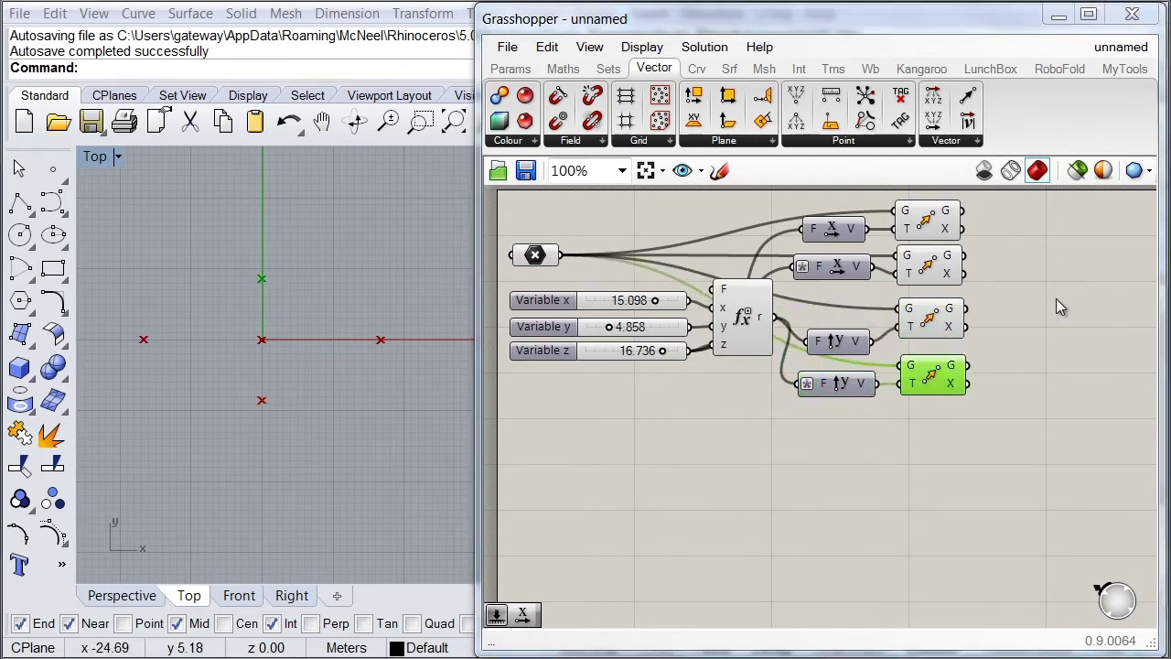
left_click(697, 69)
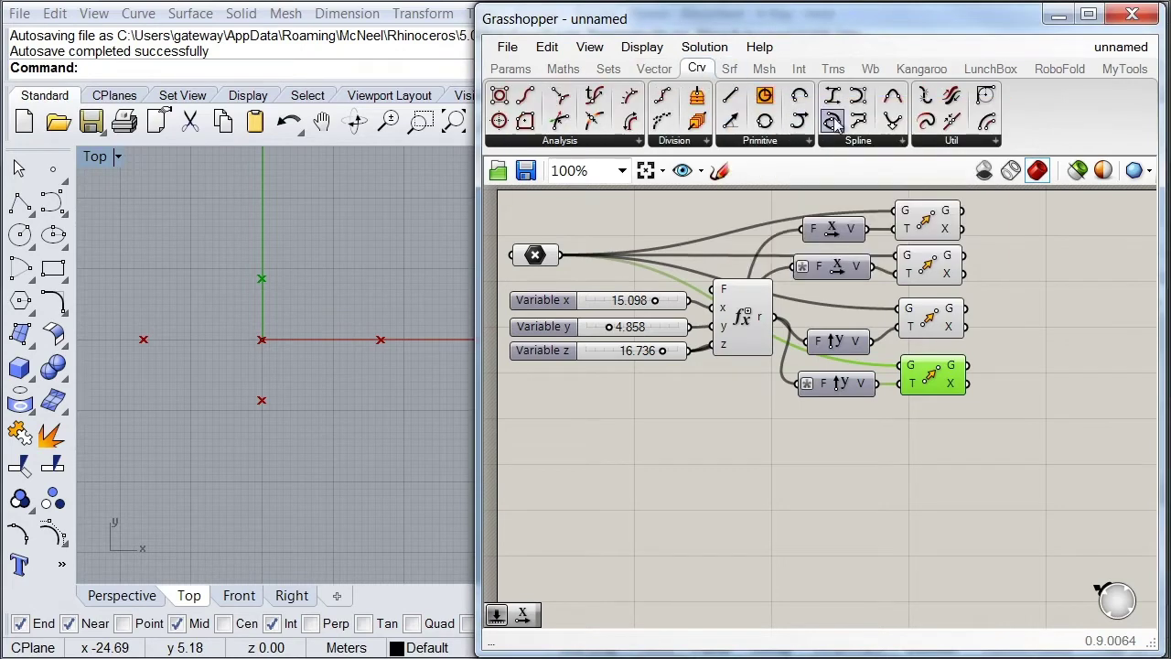
- Add a Circle CNR centred on the top Move's point with the expression result as radius
left_click(765, 140)
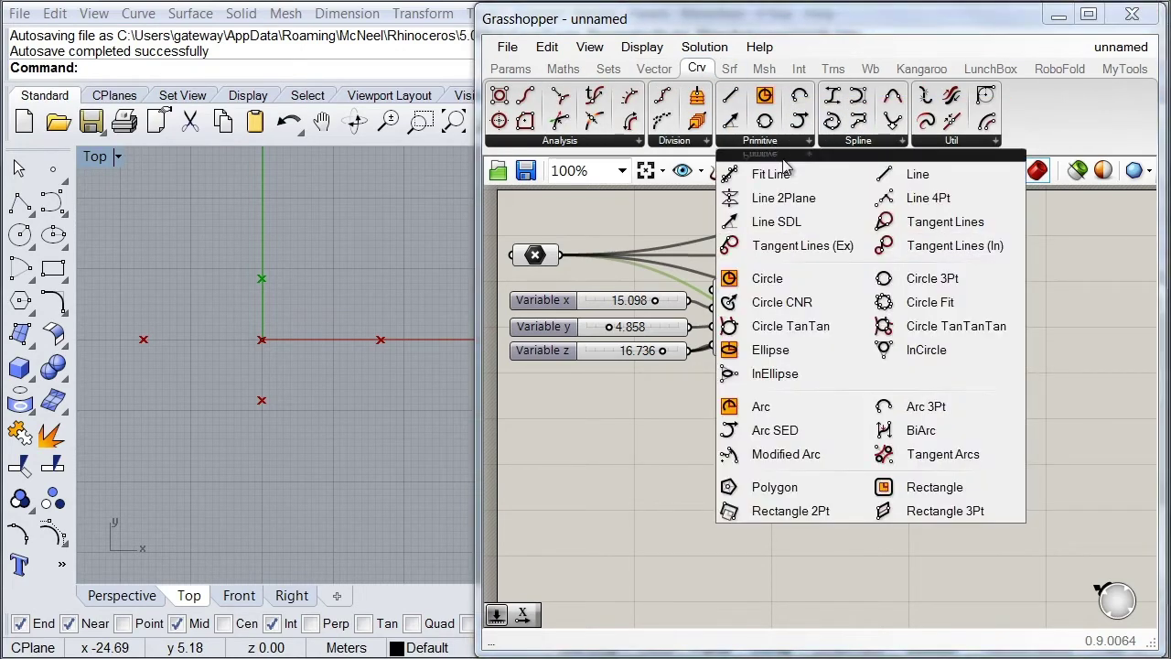
left_click(780, 306)
left_click(1049, 228)
right_click_drag(1030, 334, 1039, 358)
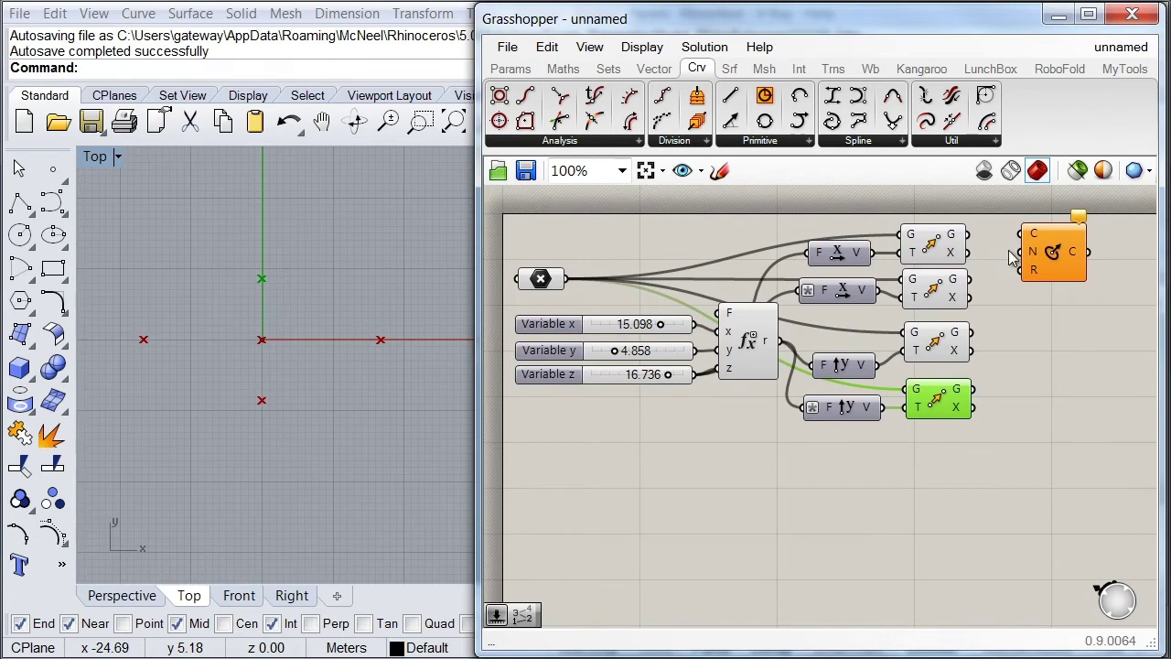
left_click(933, 256)
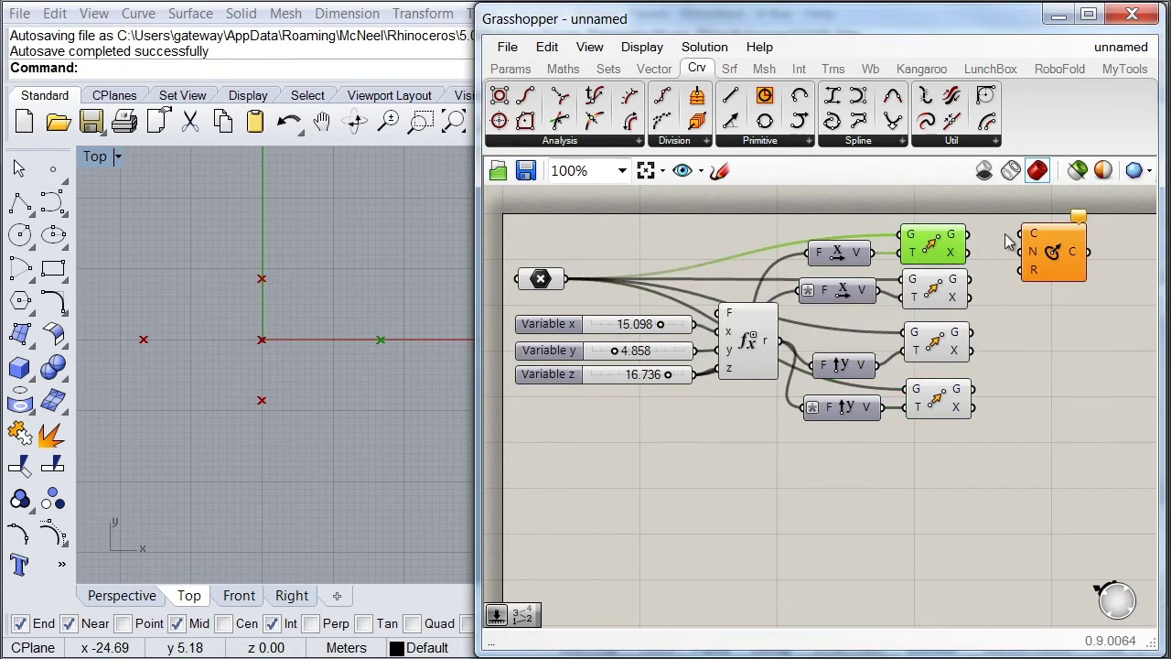
left_click_drag(1023, 235, 967, 236)
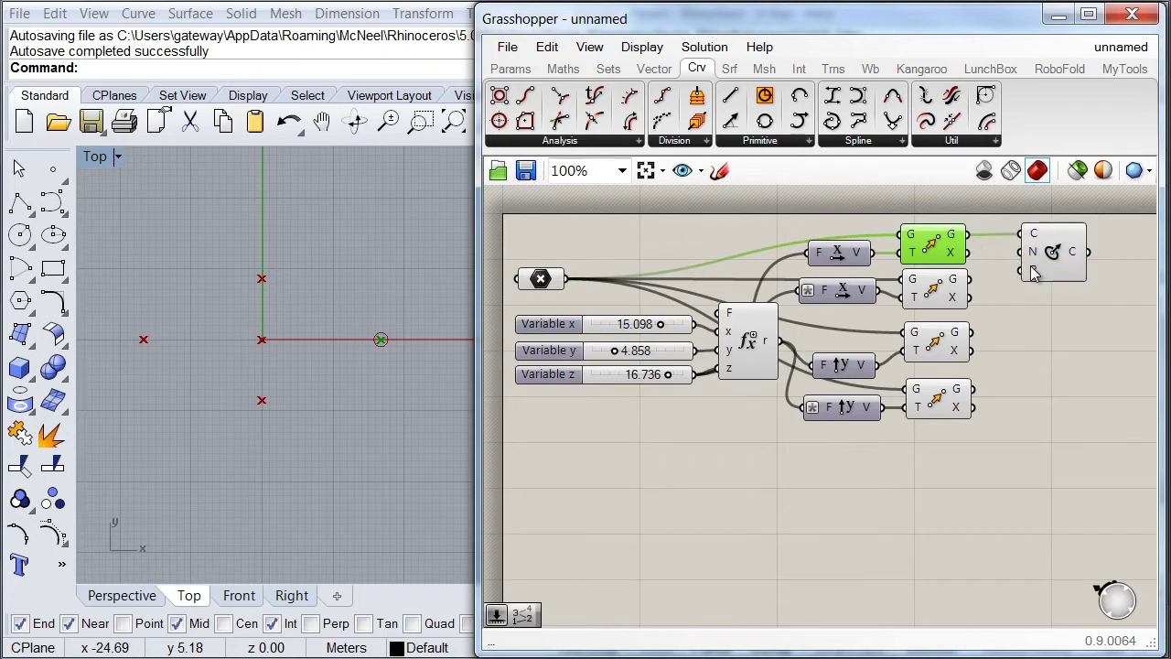
mouse_move(1034, 272)
left_click_drag(1023, 271, 780, 340)
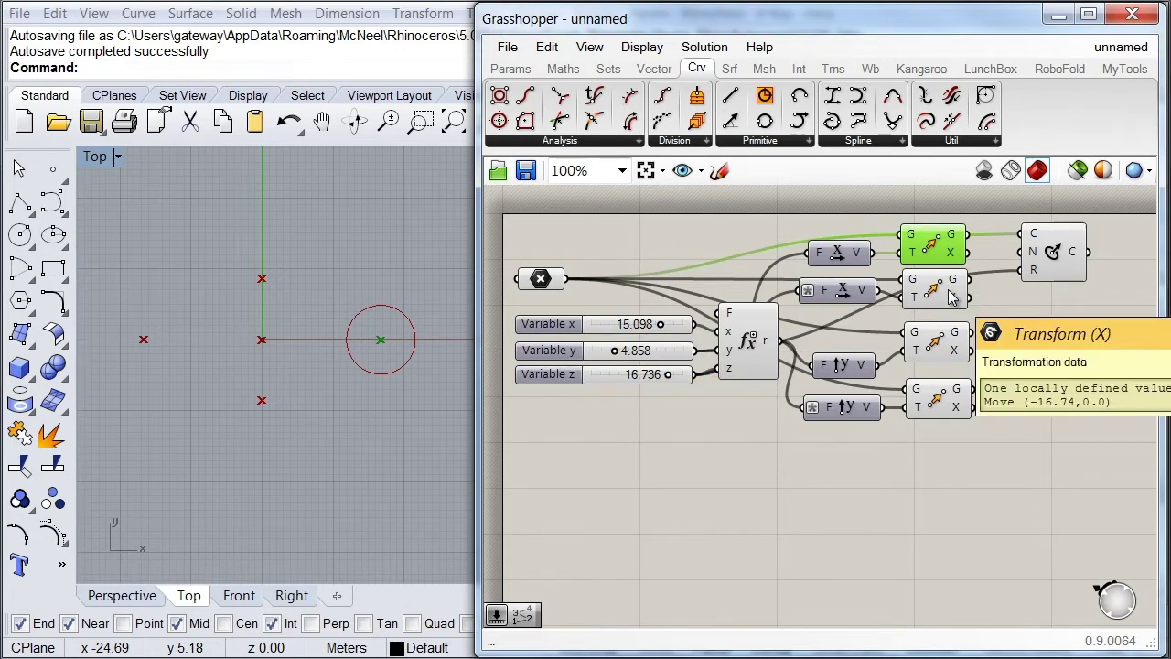
left_click_drag(1050, 263, 1052, 256)
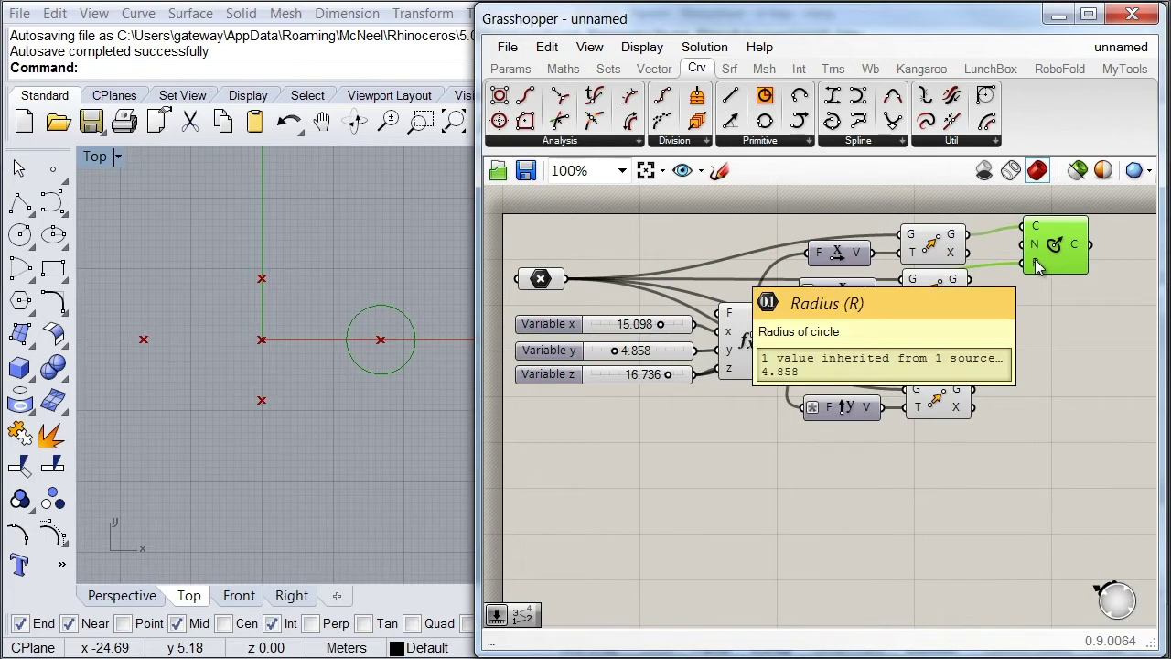
- Duplicate the circle and centre the copy on the second moved point
left_click_drag(1036, 264, 1063, 311)
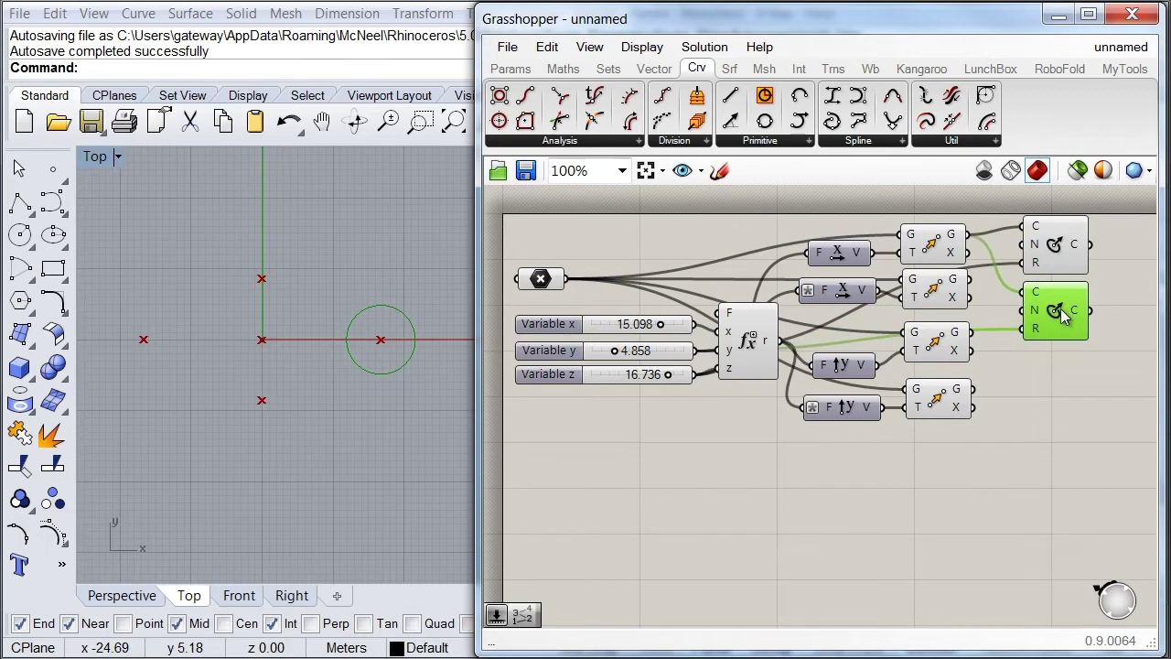
left_click_drag(1024, 295, 970, 279)
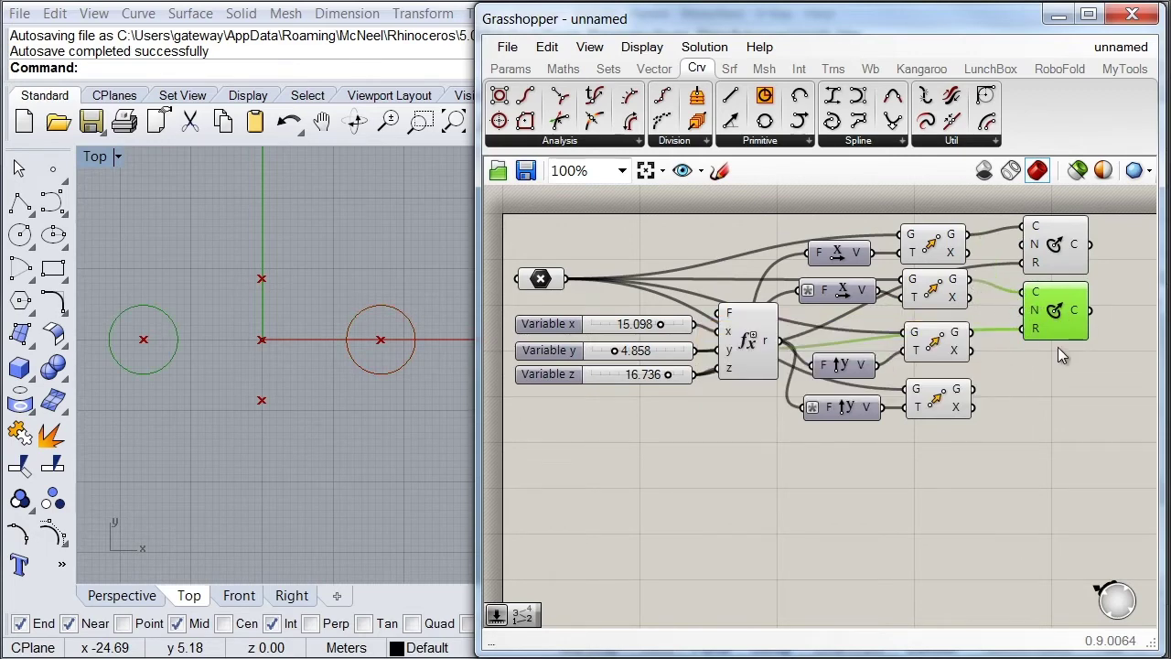
left_click_drag(1098, 351, 1015, 212)
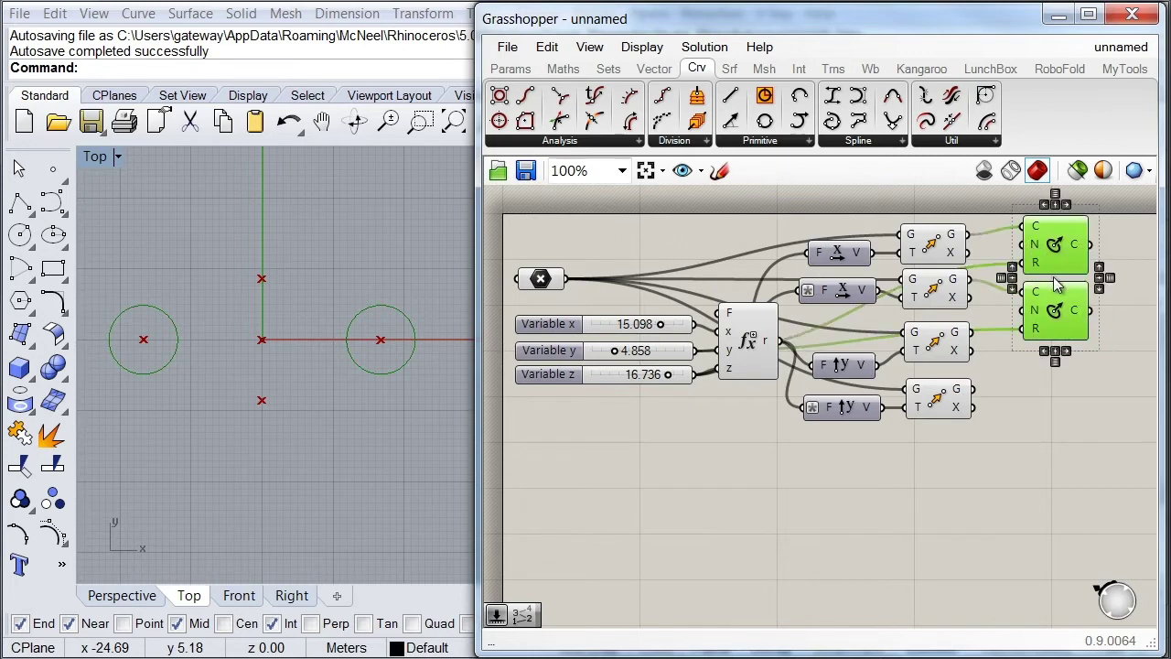
left_click(1091, 381)
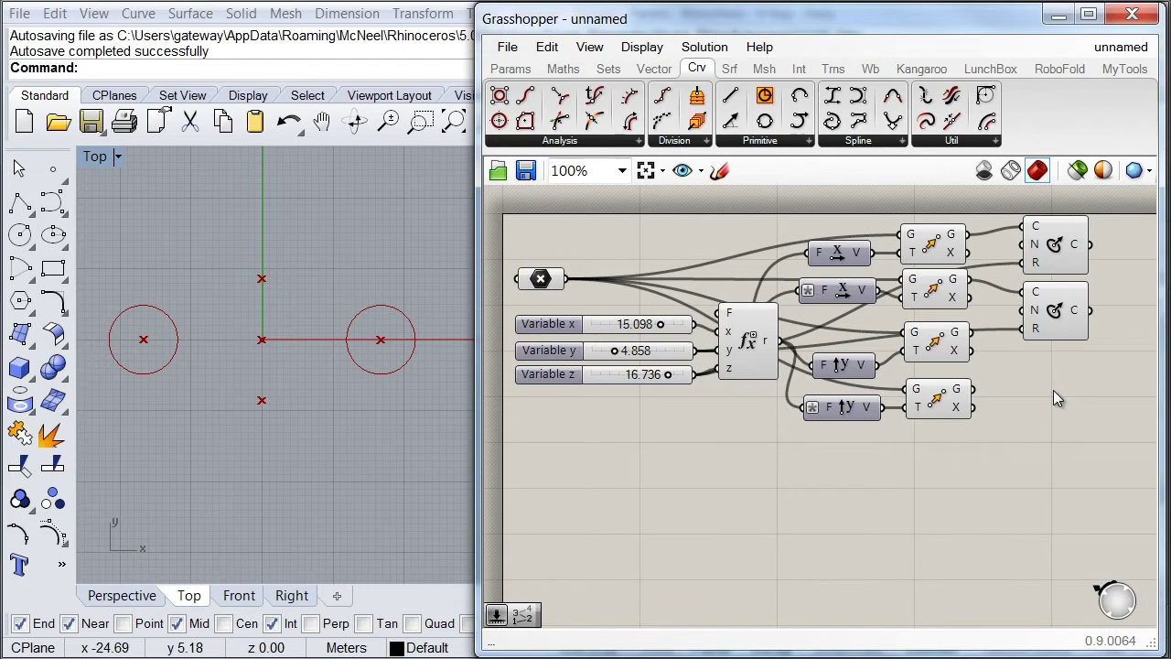
left_click(1054, 316)
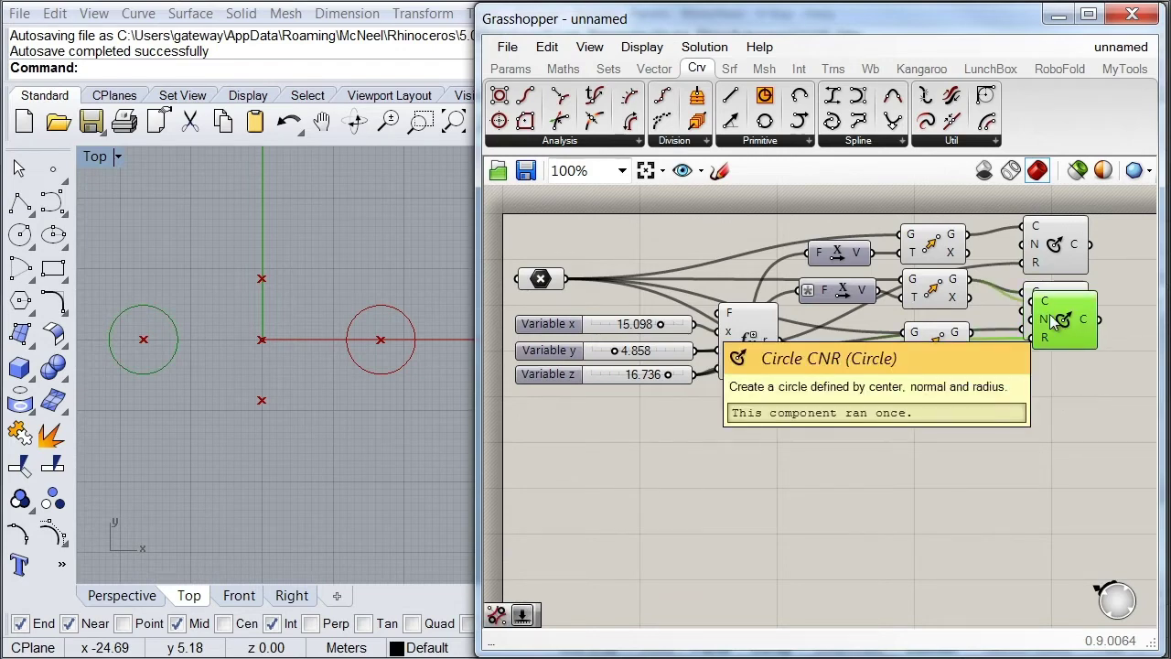
- Copy a circle, centre it on the original point, and take its radius from the slider
left_click_drag(1054, 317, 926, 191)
right_click_drag(864, 205, 848, 223)
left_click_drag(942, 212, 560, 313)
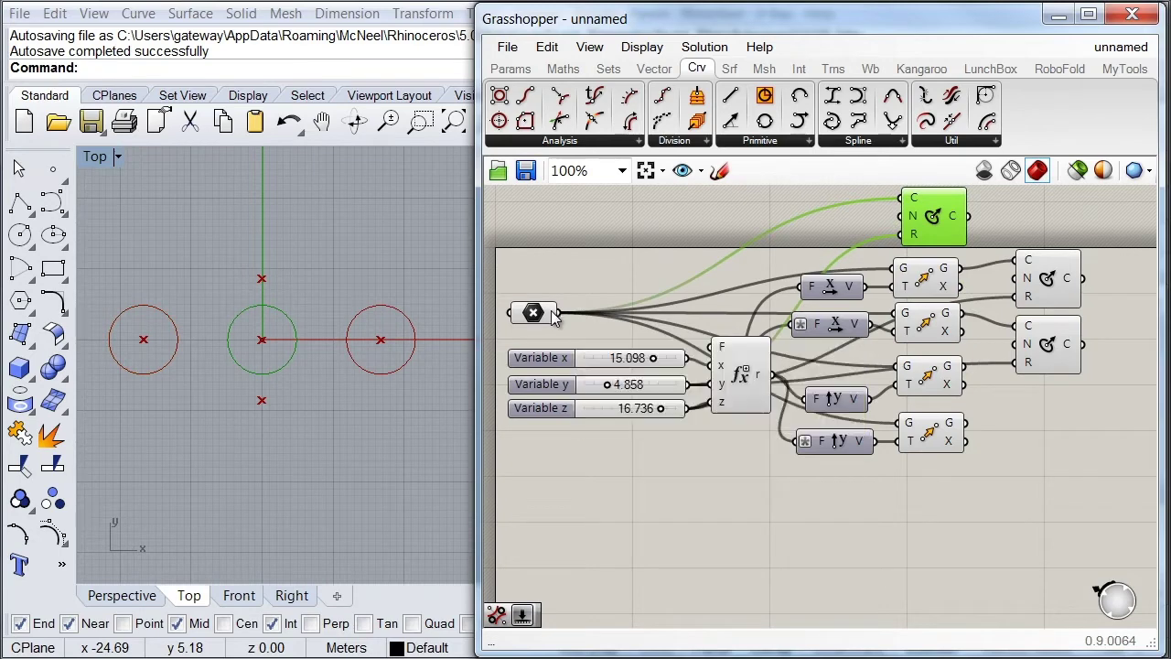
left_click_drag(913, 234, 696, 357)
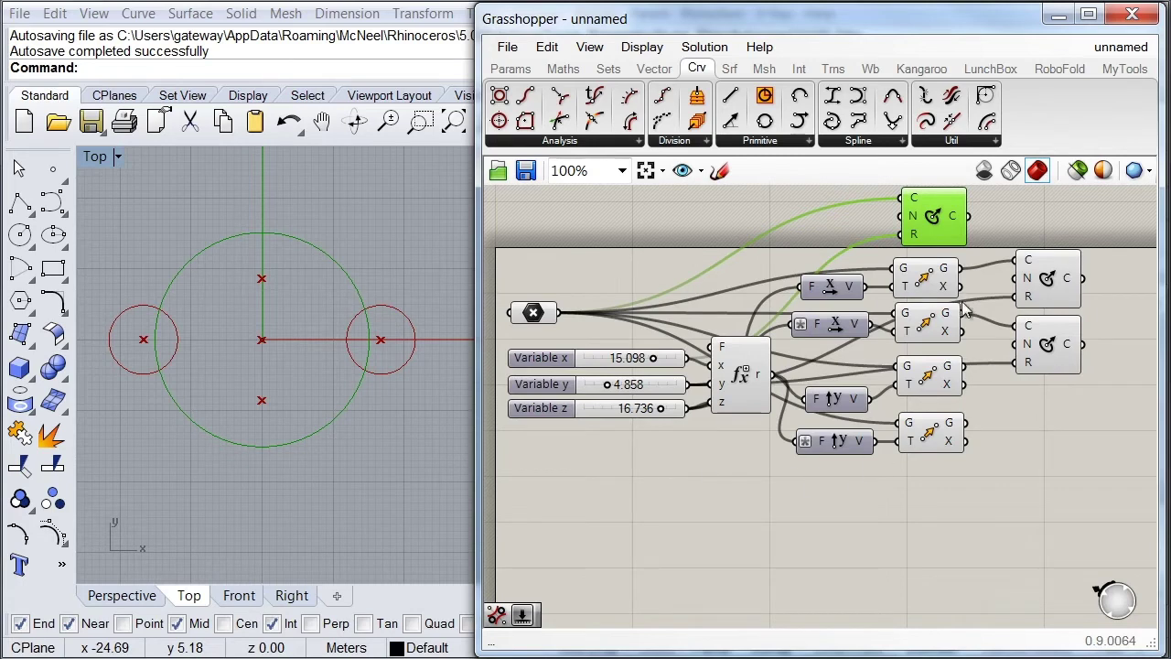
left_click_drag(939, 222, 934, 224)
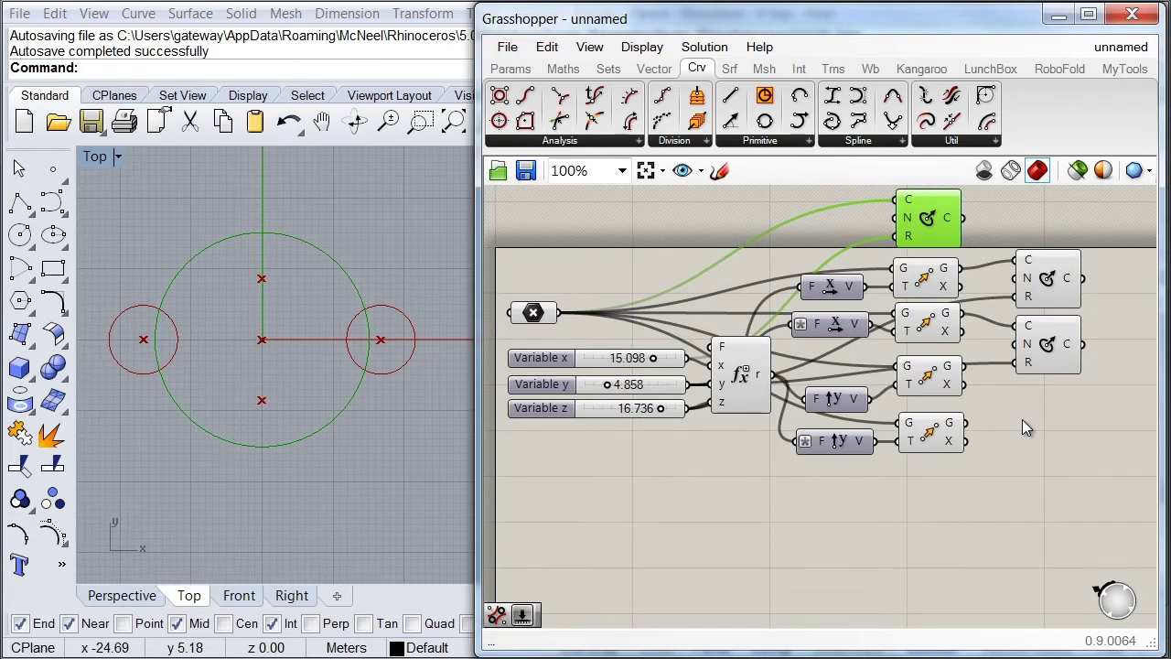
- Copy another circle and centre it on the point moved upward
left_click_drag(1043, 350, 1049, 438)
left_click_drag(962, 422, 1033, 432)
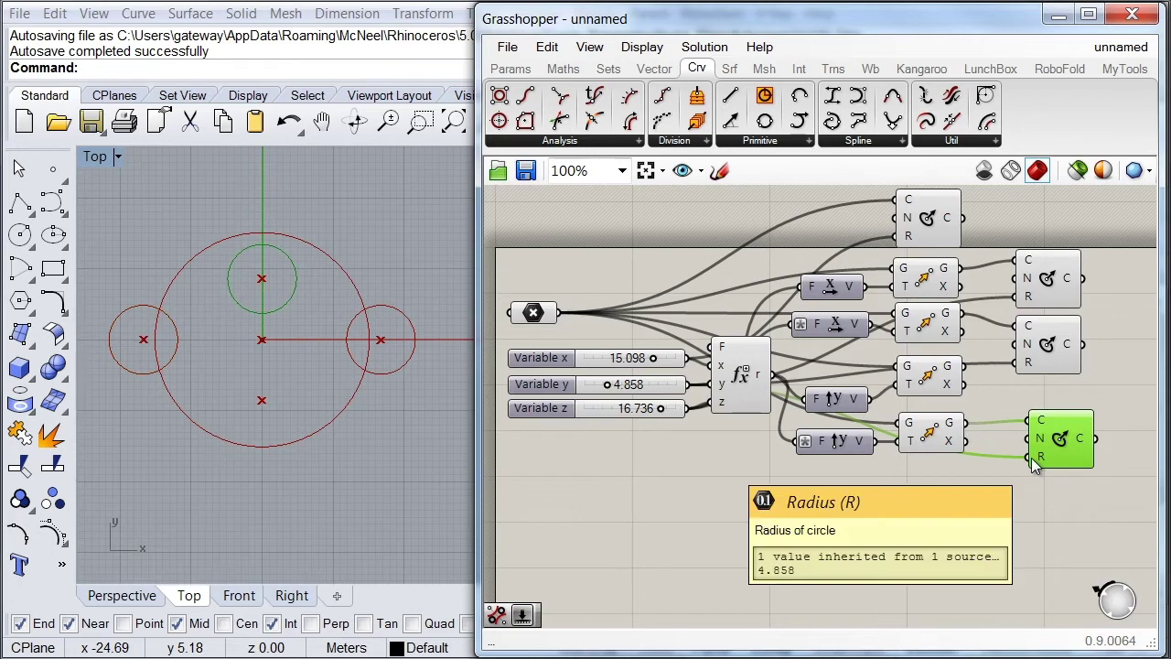
left_click(743, 380)
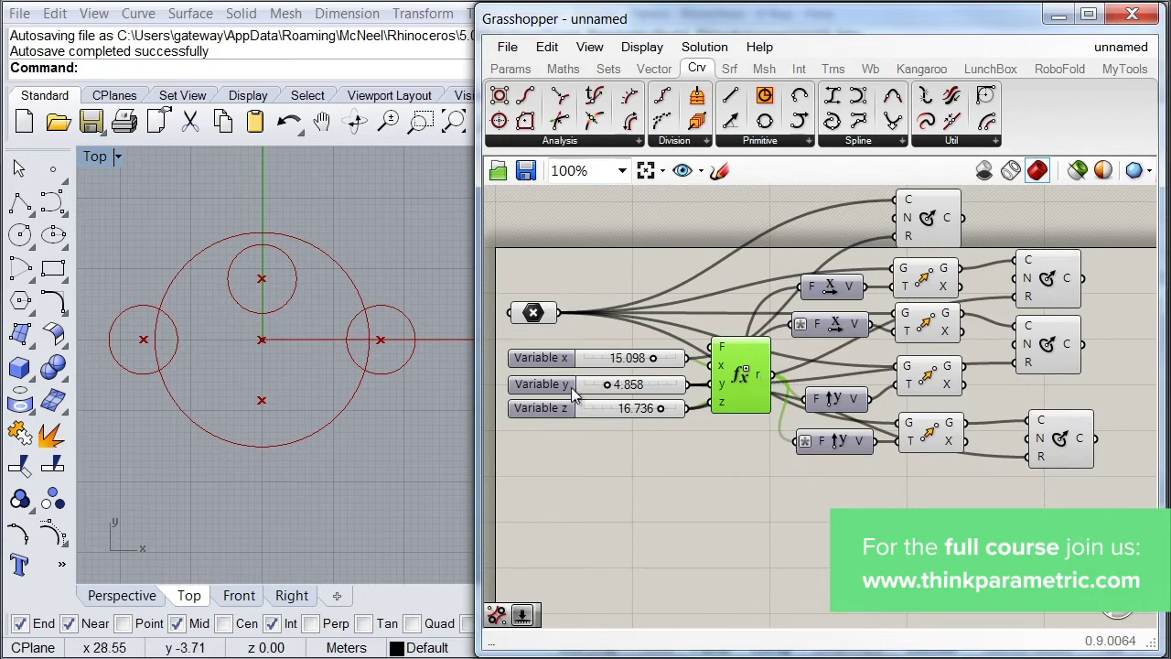
- Add an Addition component fed by the expression result
left_click(824, 488)
left_click(563, 68)
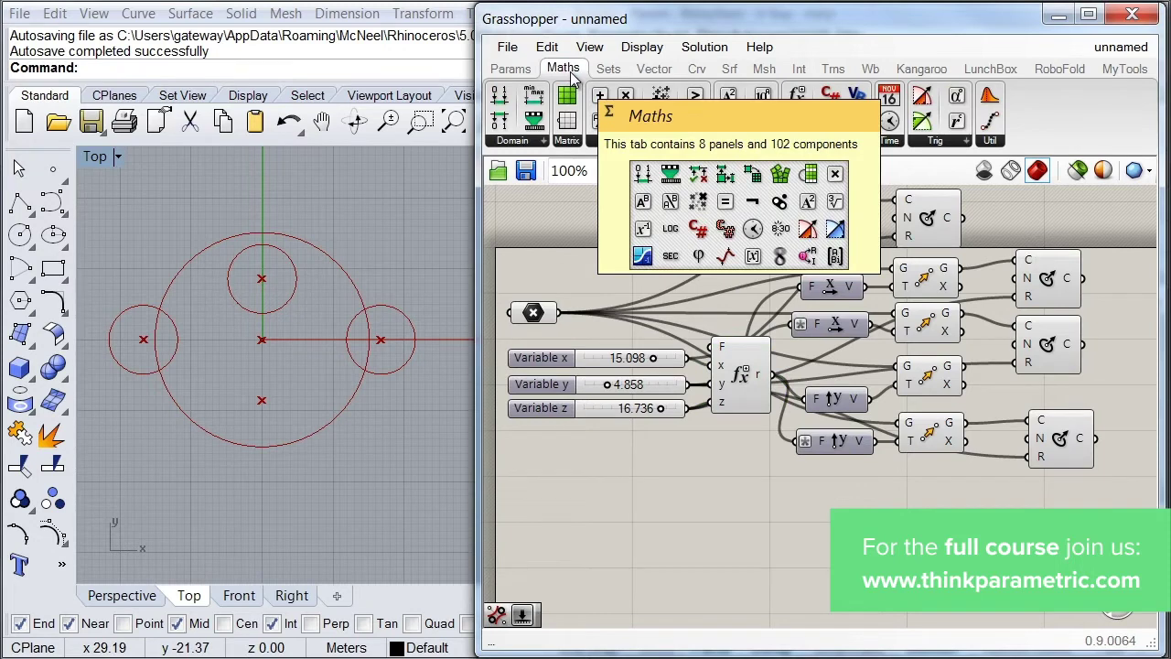
left_click_drag(637, 161, 853, 522)
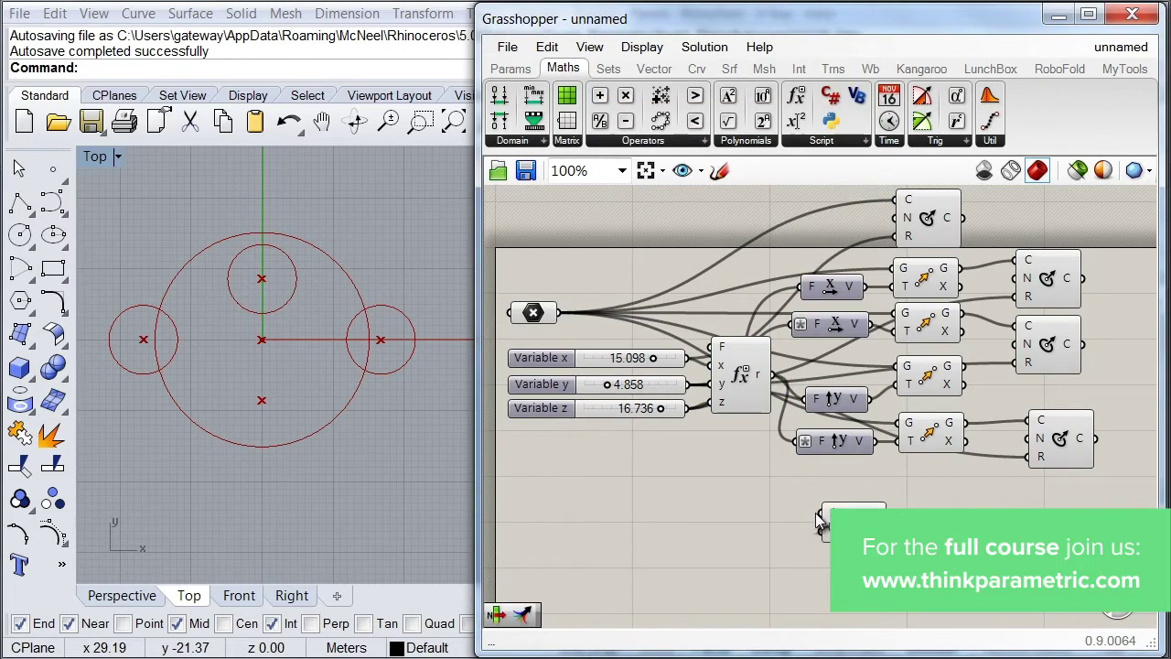
left_click_drag(823, 513, 770, 375)
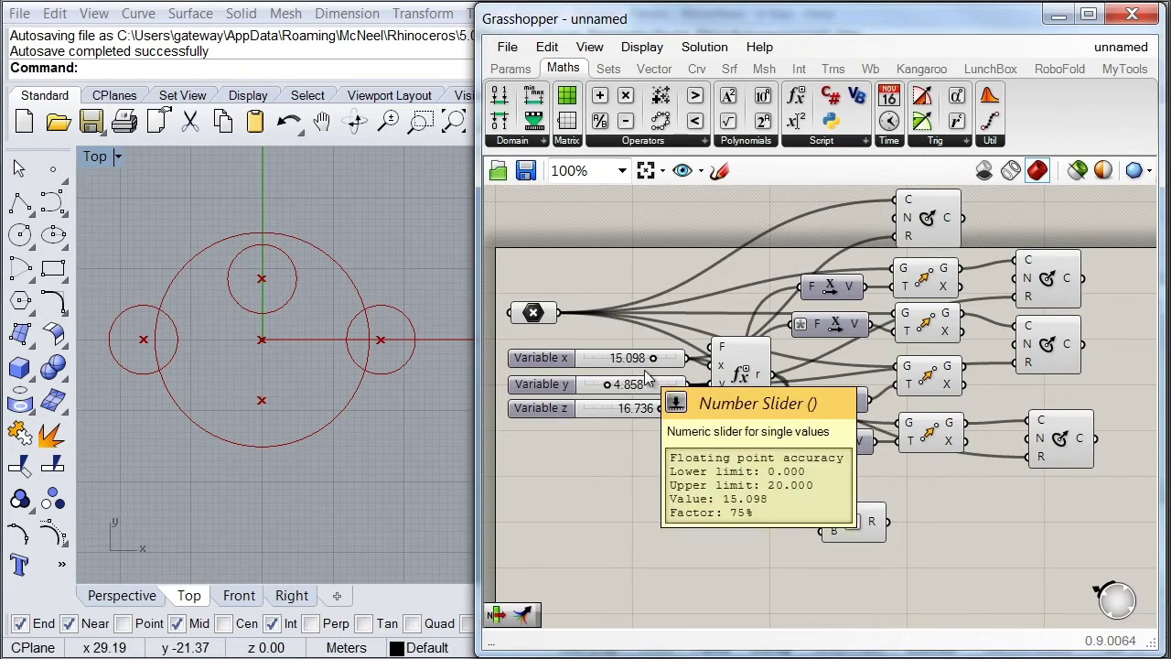
left_click_drag(857, 535, 874, 539)
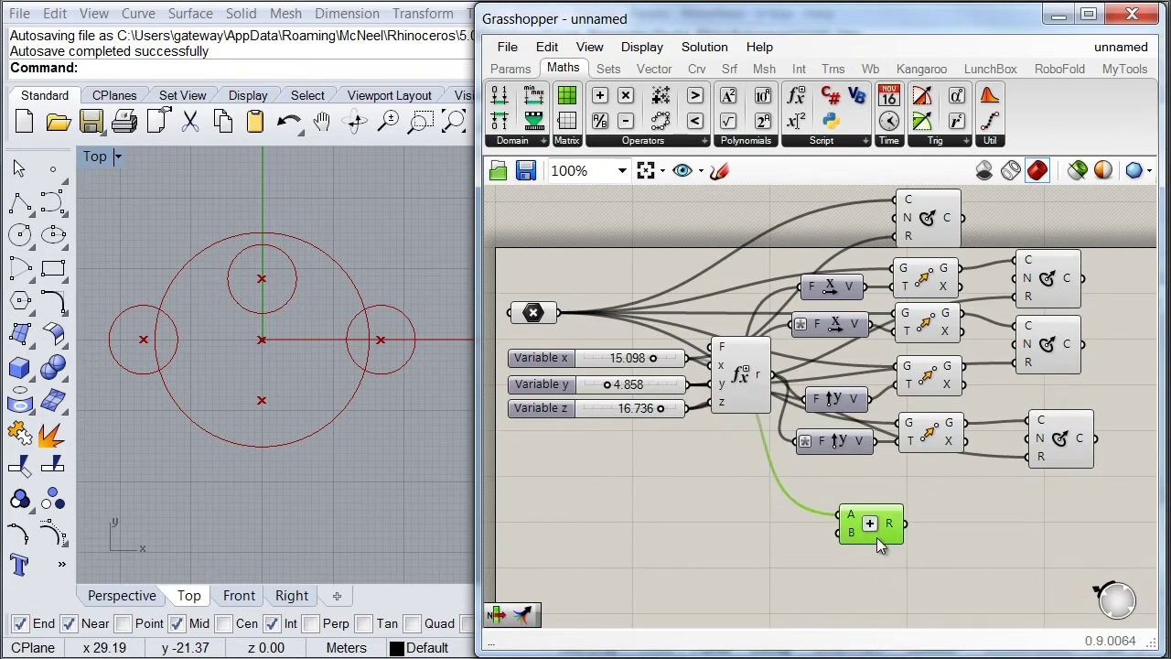
mouse_move(761, 379)
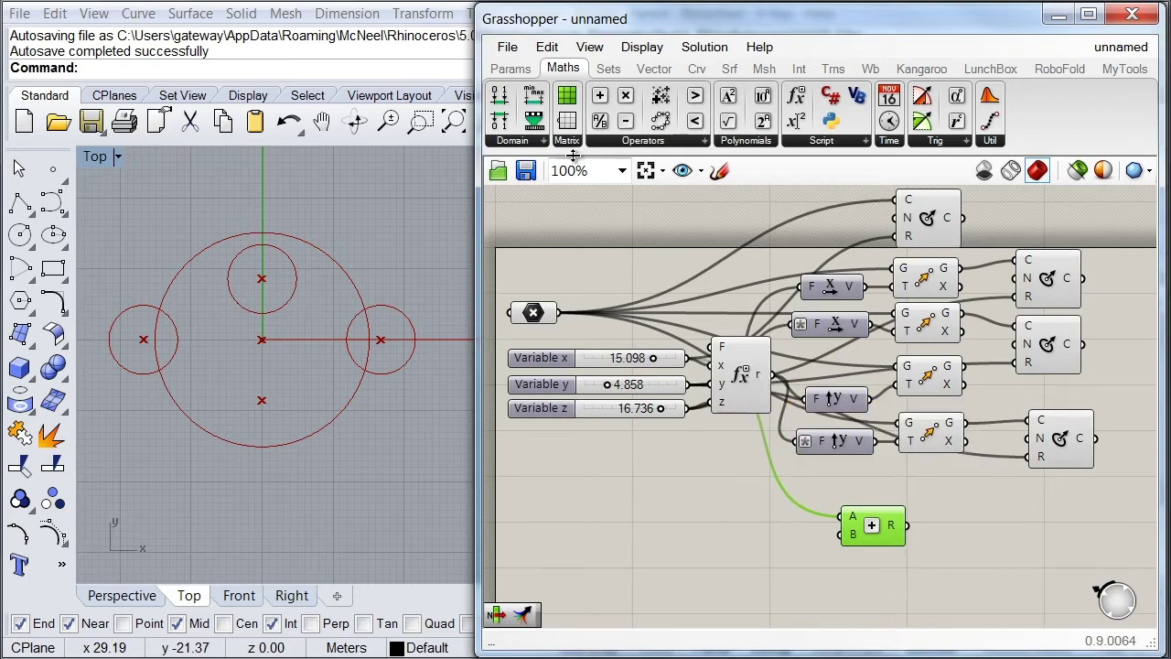
- Add a Multiplication with B set to -1 and feed it into the Addition
left_click_drag(626, 96, 772, 373)
right_click(751, 561)
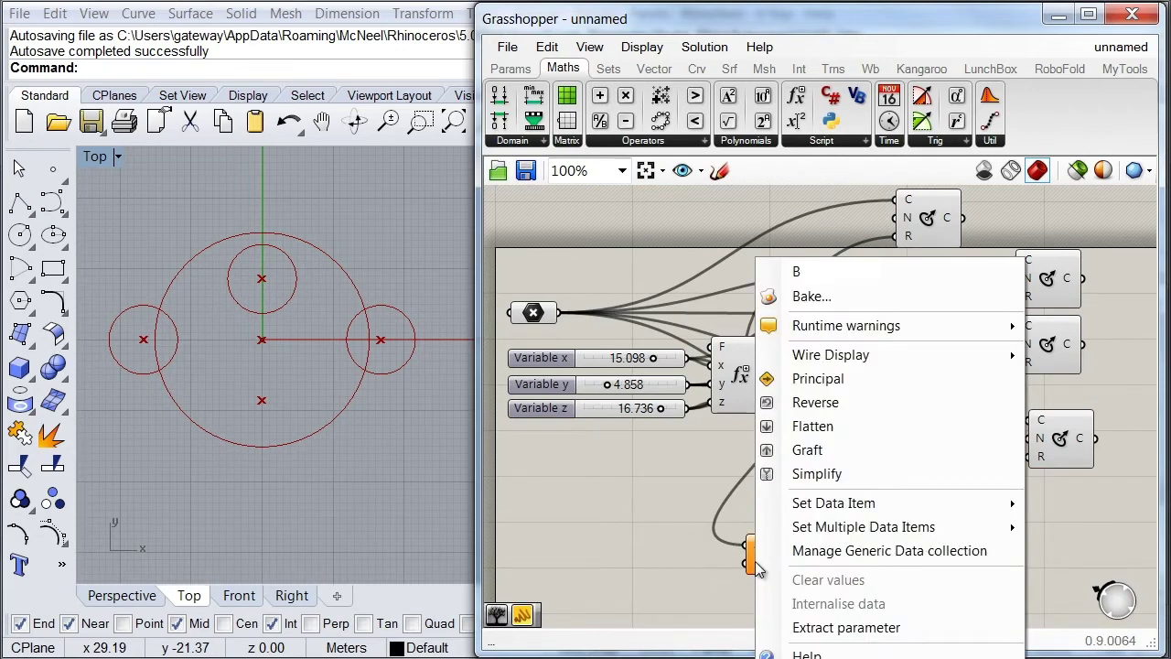
mouse_move(851, 506)
left_click(656, 507)
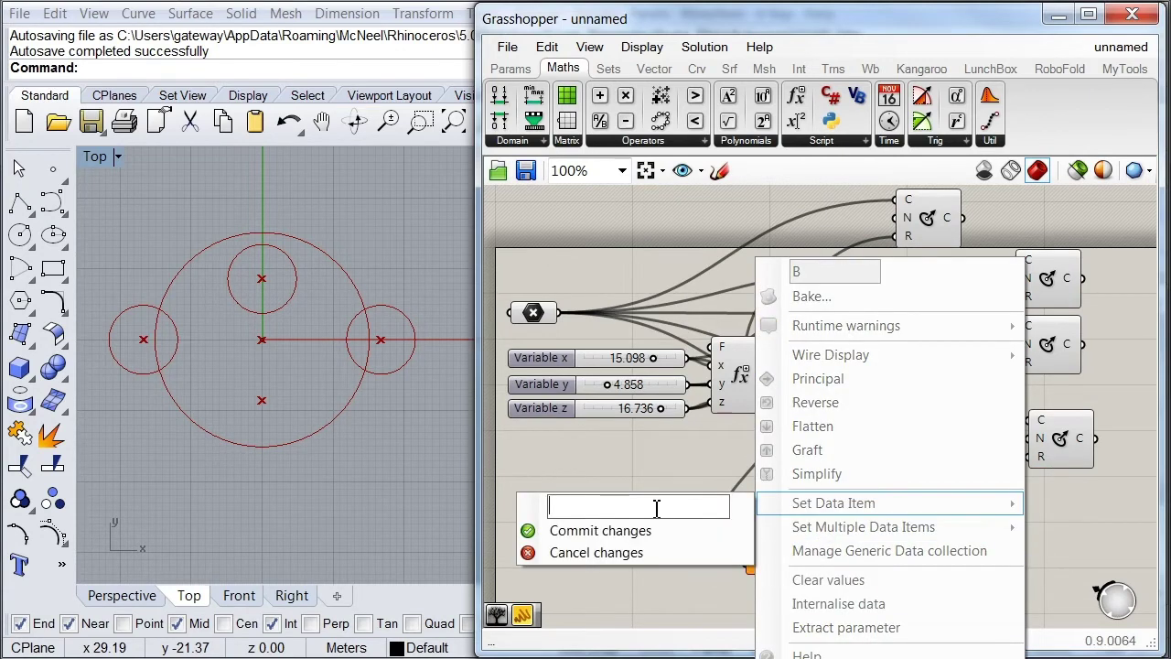
type("-1")
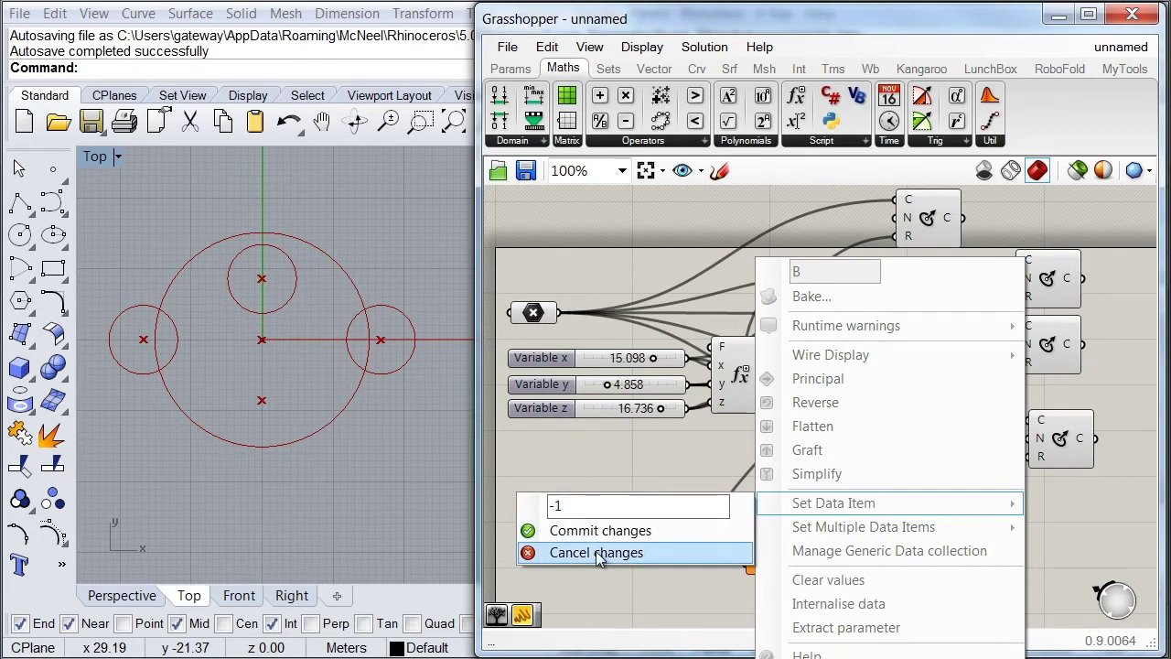
left_click(533, 531)
left_click_drag(807, 553, 842, 535)
left_click_drag(781, 560, 790, 543)
- Use the Addition result as the top circle's radius
mouse_move(894, 529)
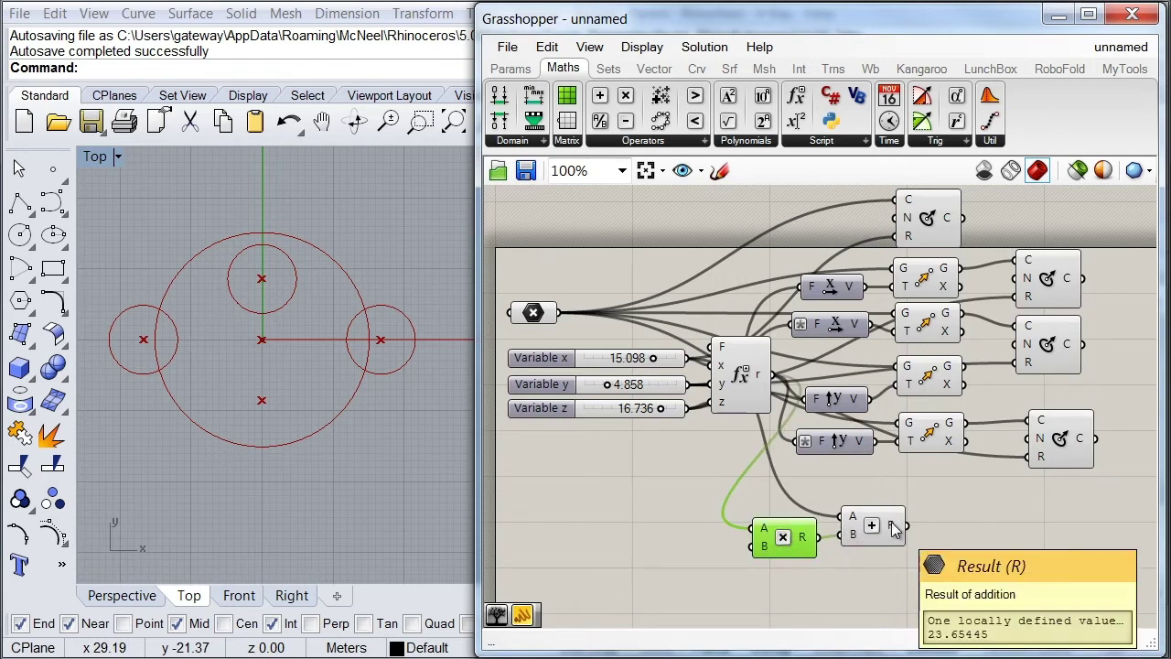
left_click_drag(894, 529, 1019, 462)
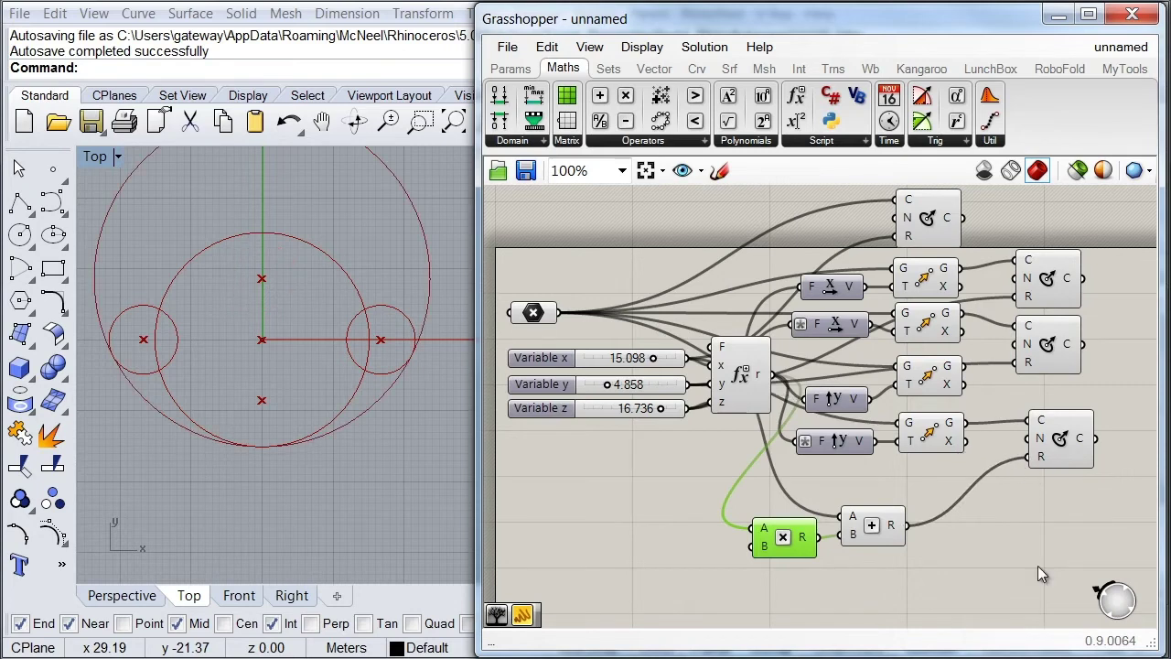
scroll(1022, 537, "down", 2)
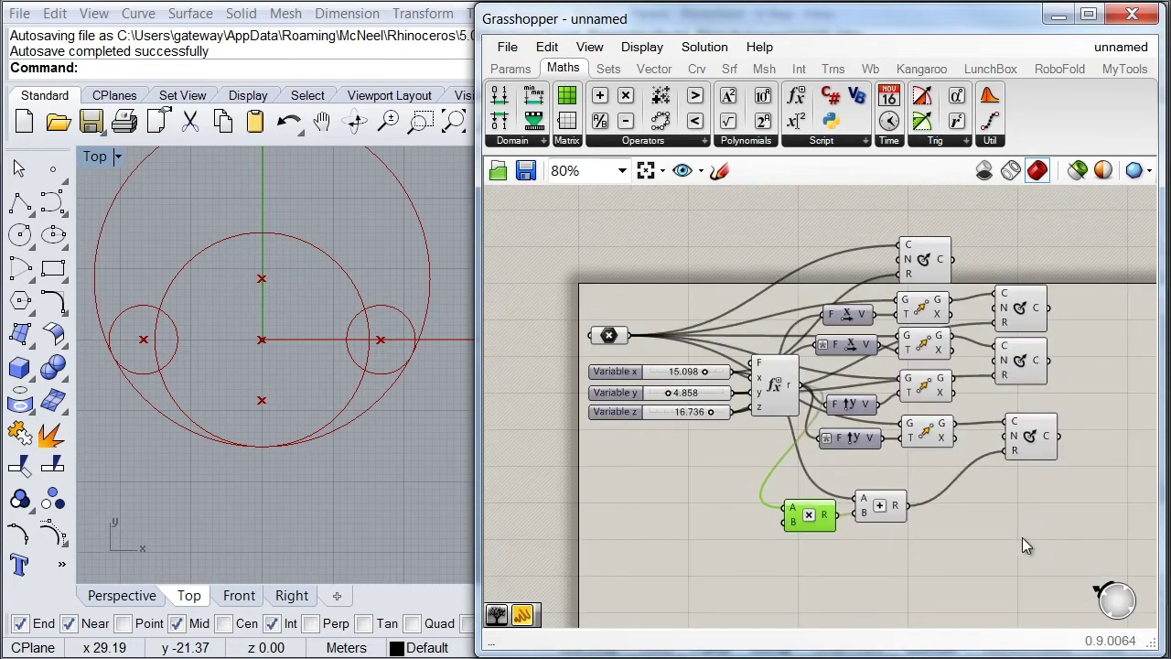
left_click(933, 391)
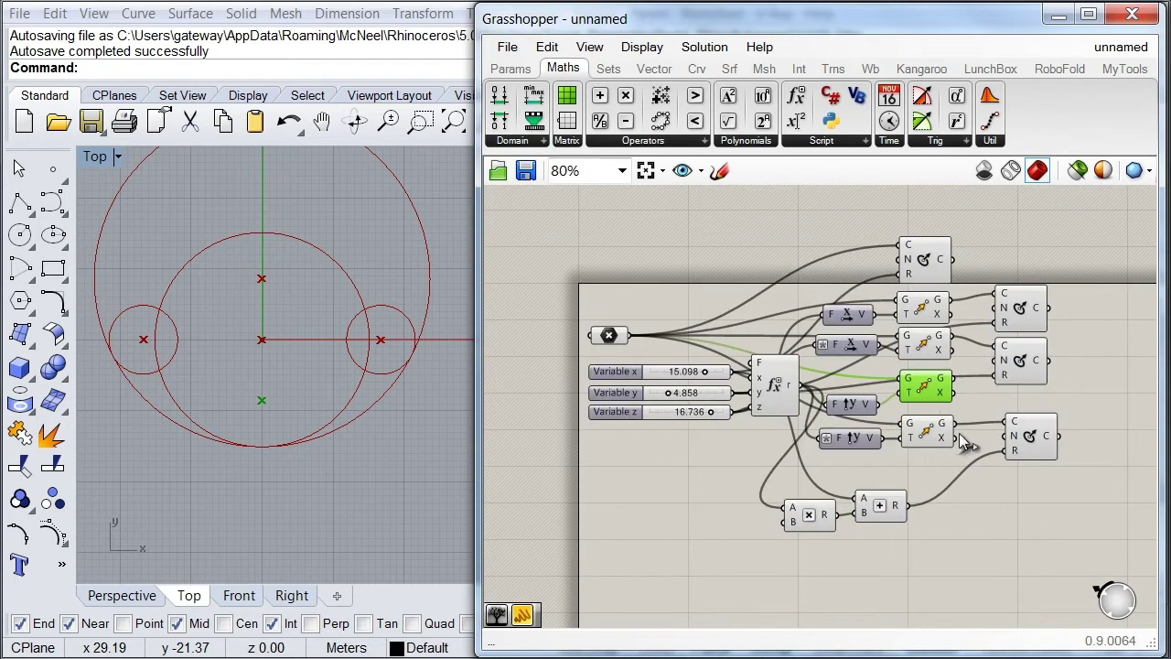
- Paste a copy of the bottom circle and centre it on the point below the origin
left_click(1029, 465)
left_click_drag(1029, 465, 1031, 483)
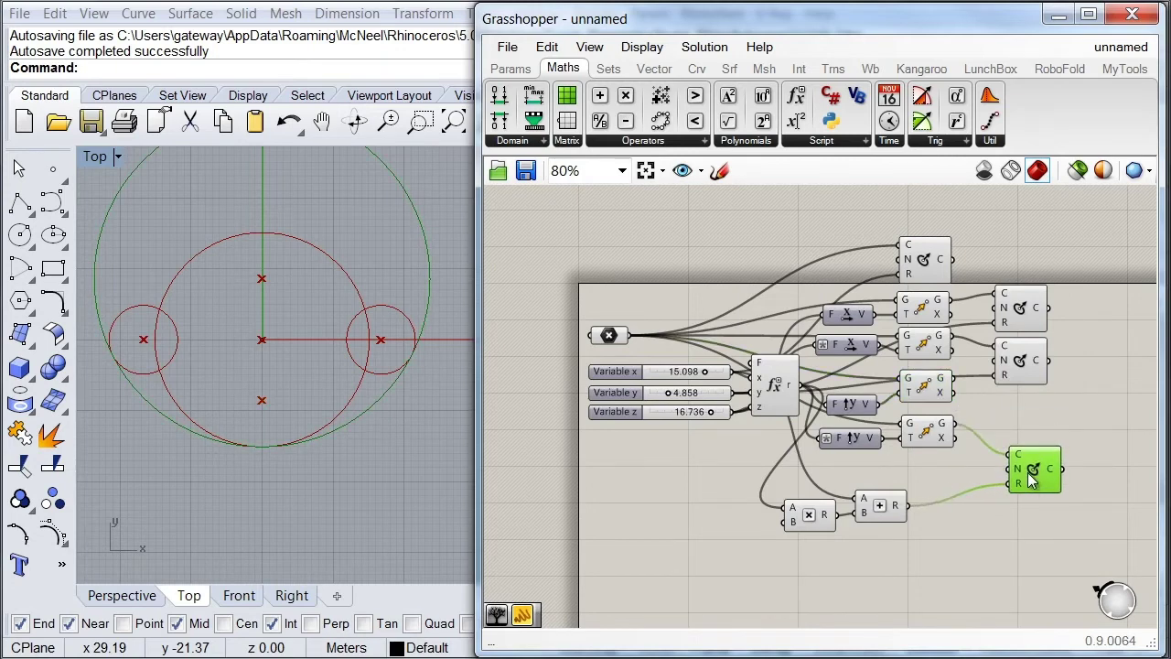
key("ctrl+v")
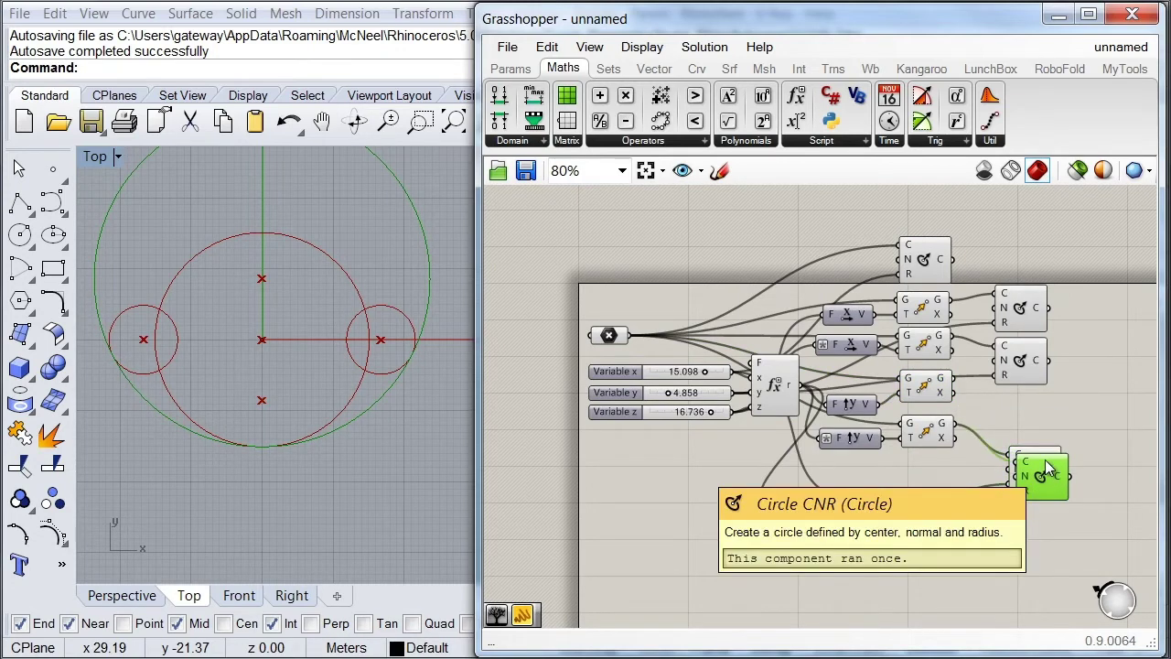
left_click_drag(1048, 437, 962, 391)
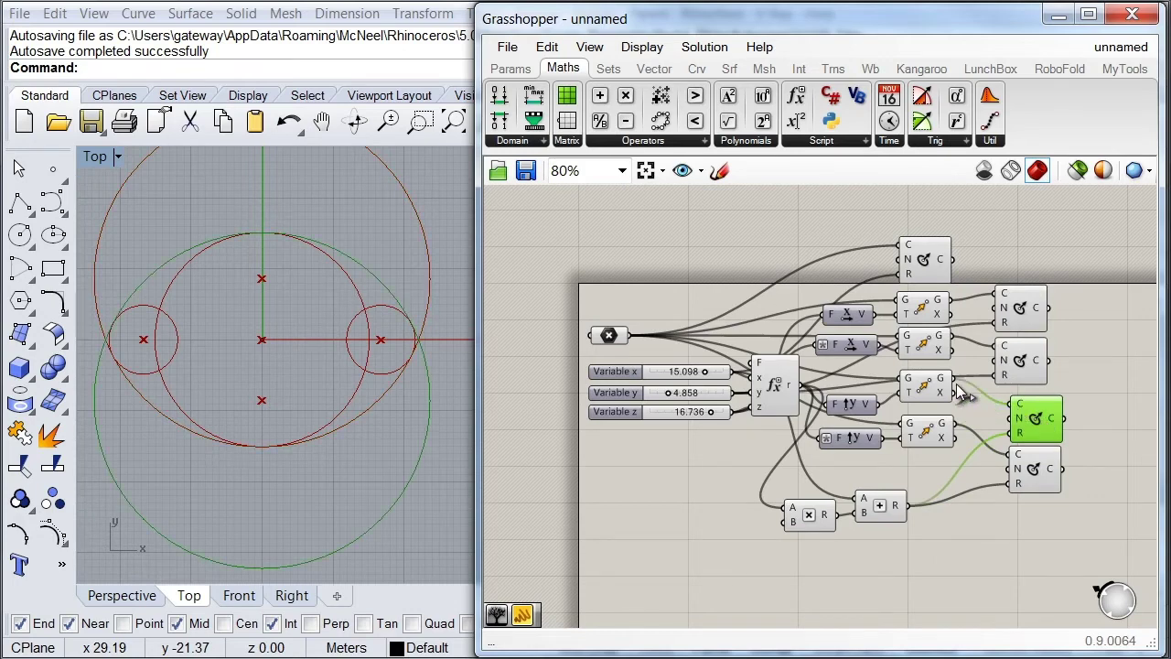
left_click(1095, 417)
- Align the four circle components into a single column
left_click_drag(1107, 511, 986, 276)
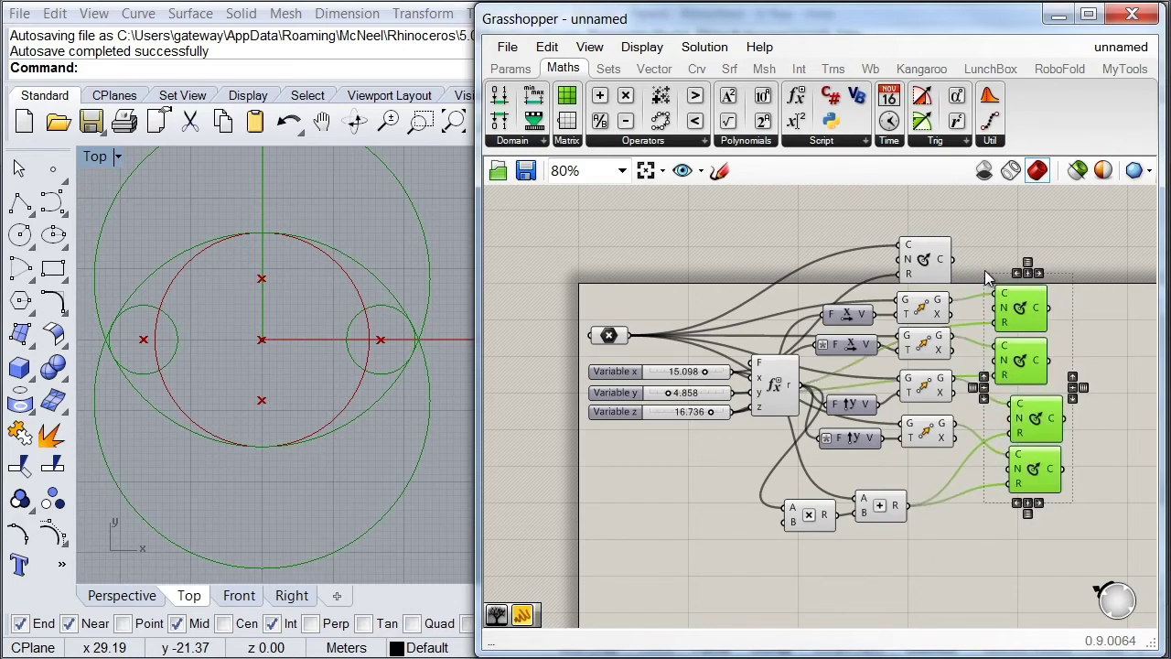
left_click(1028, 273)
left_click_drag(1037, 315, 1028, 282)
left_click(1079, 462)
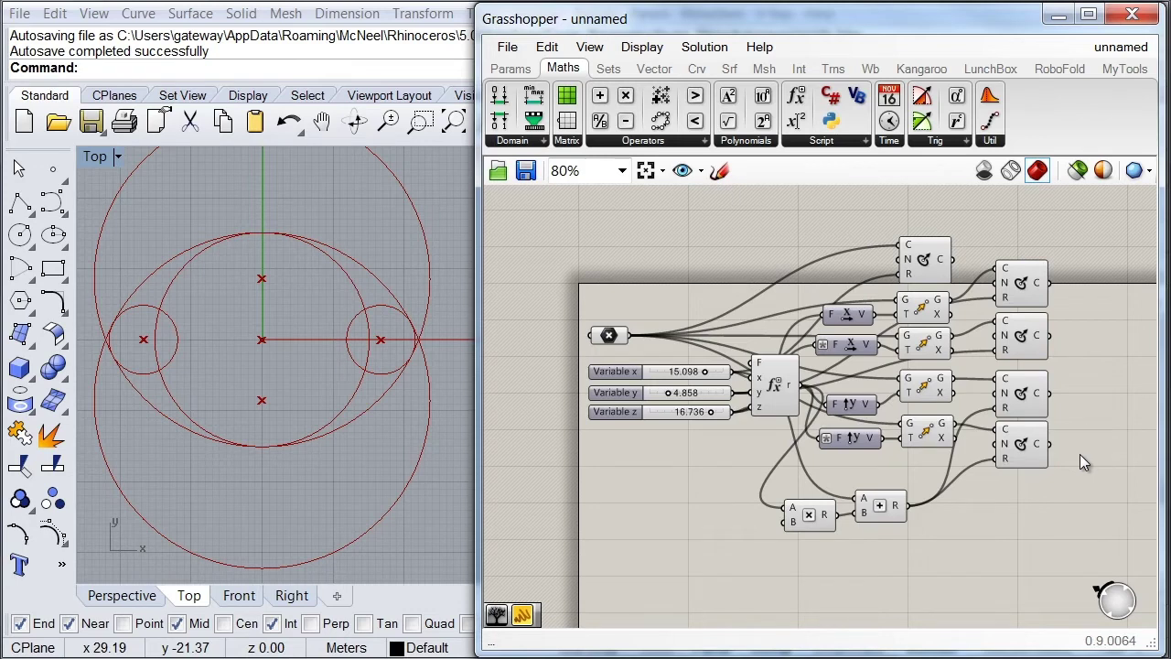
right_click_drag(1081, 394, 774, 398)
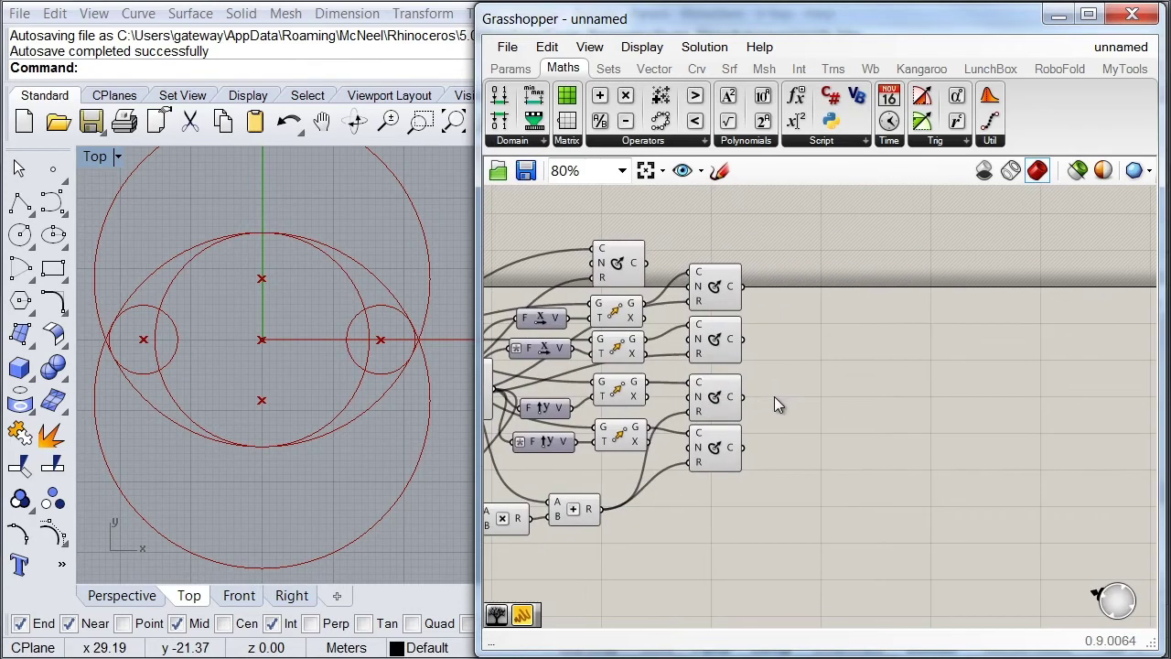
- Add a Curve|Curve intersection between the top circle and the third circle
left_click(800, 72)
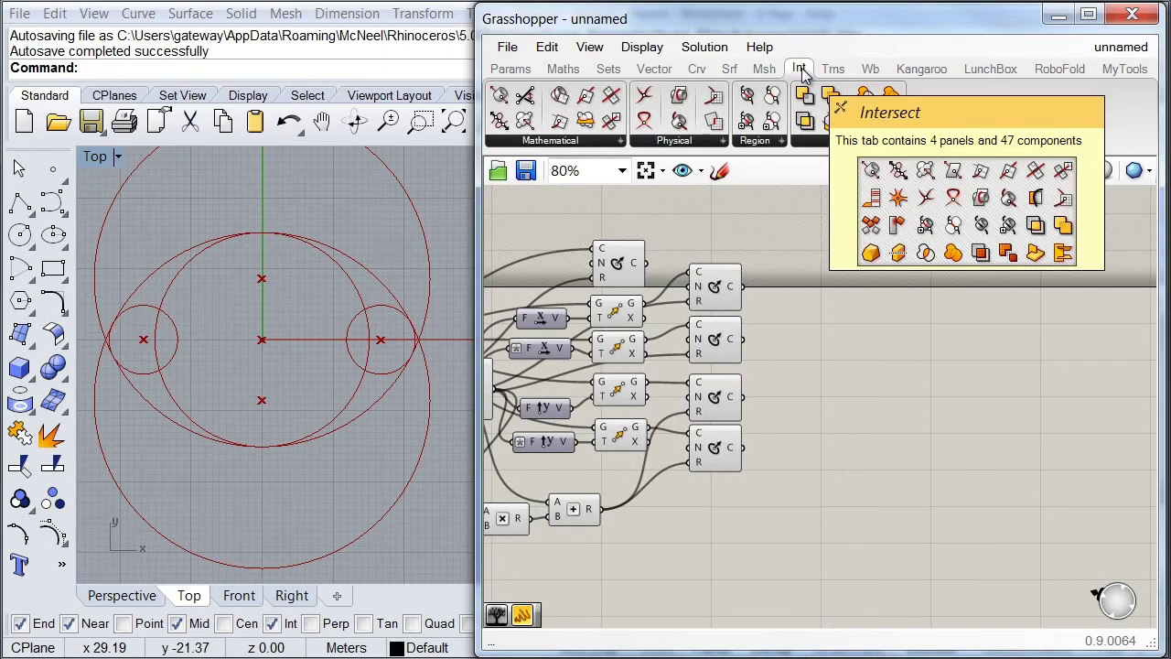
left_click_drag(645, 97, 813, 256)
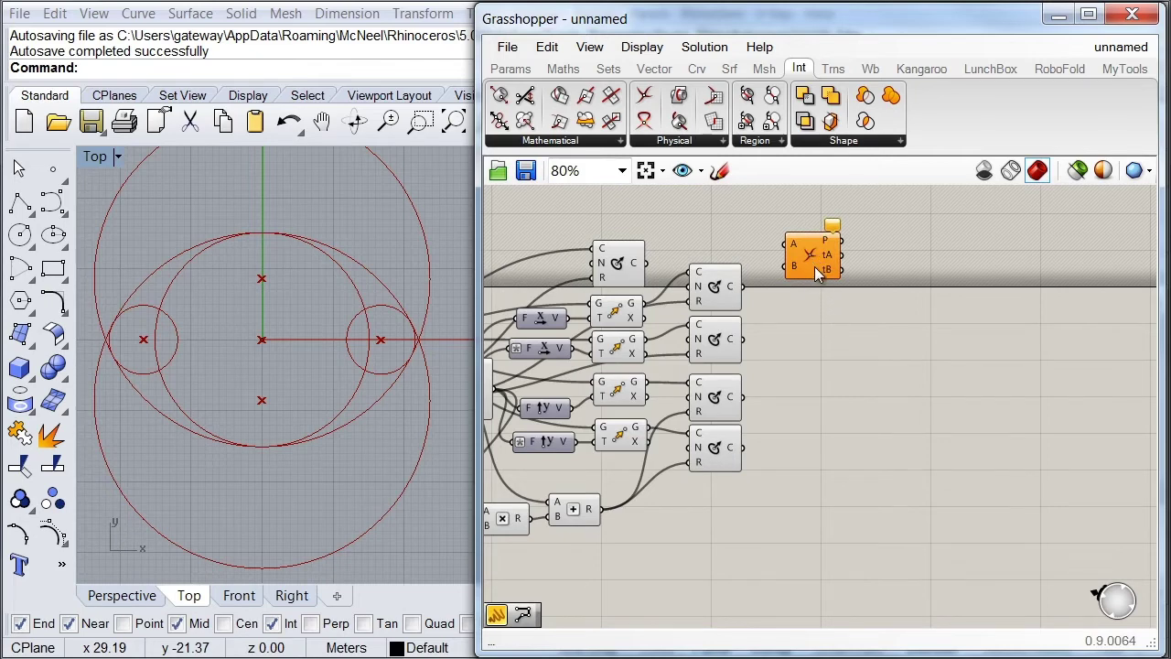
left_click_drag(808, 256, 814, 258)
left_click(721, 287)
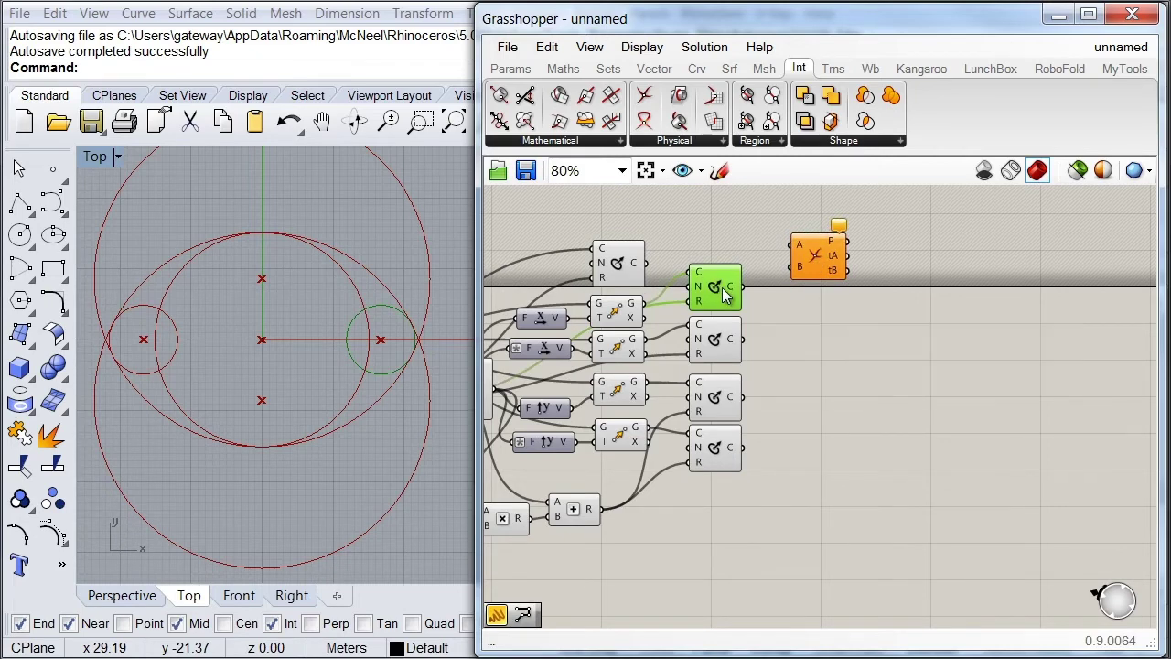
left_click(721, 402)
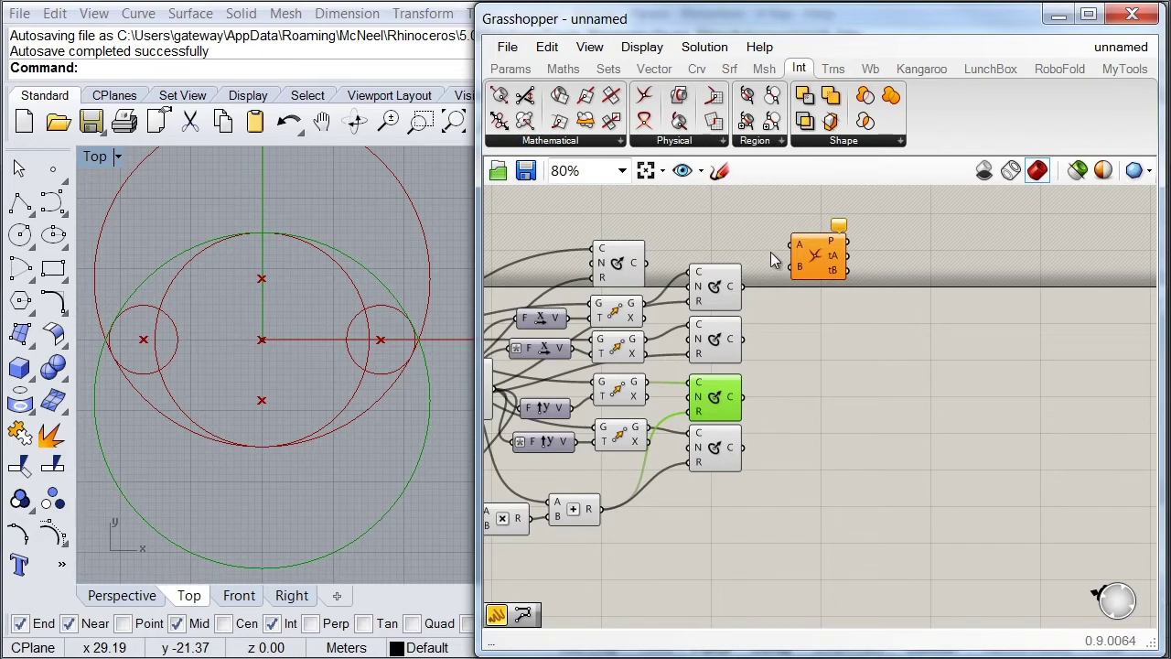
left_click_drag(792, 267, 747, 401)
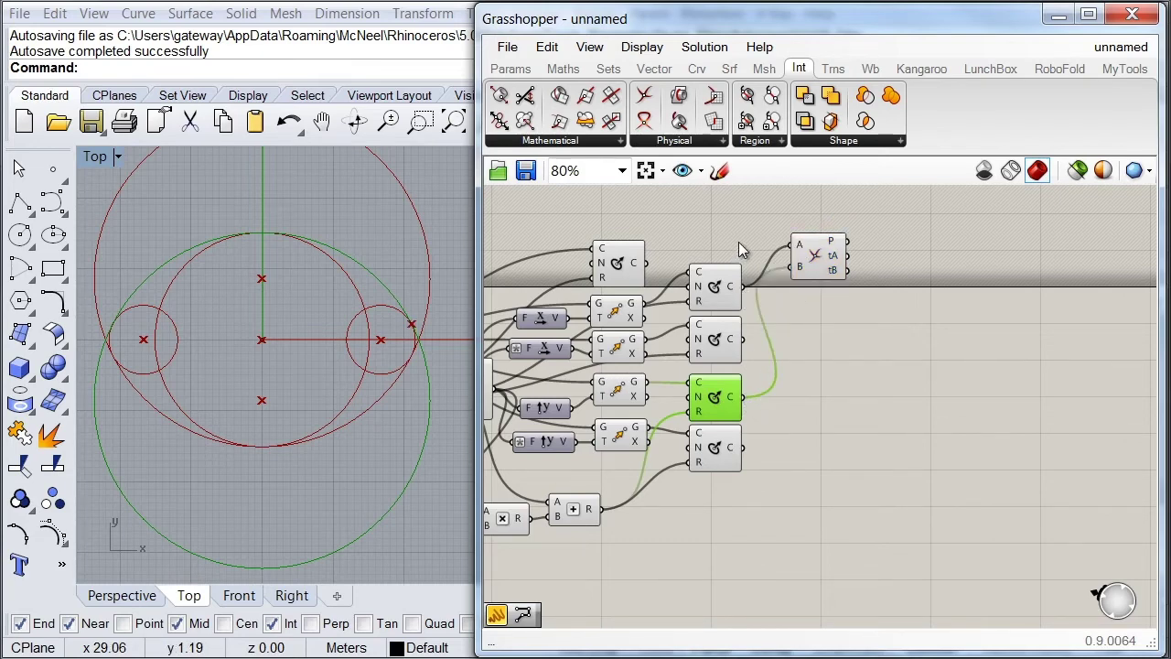
left_click(815, 259)
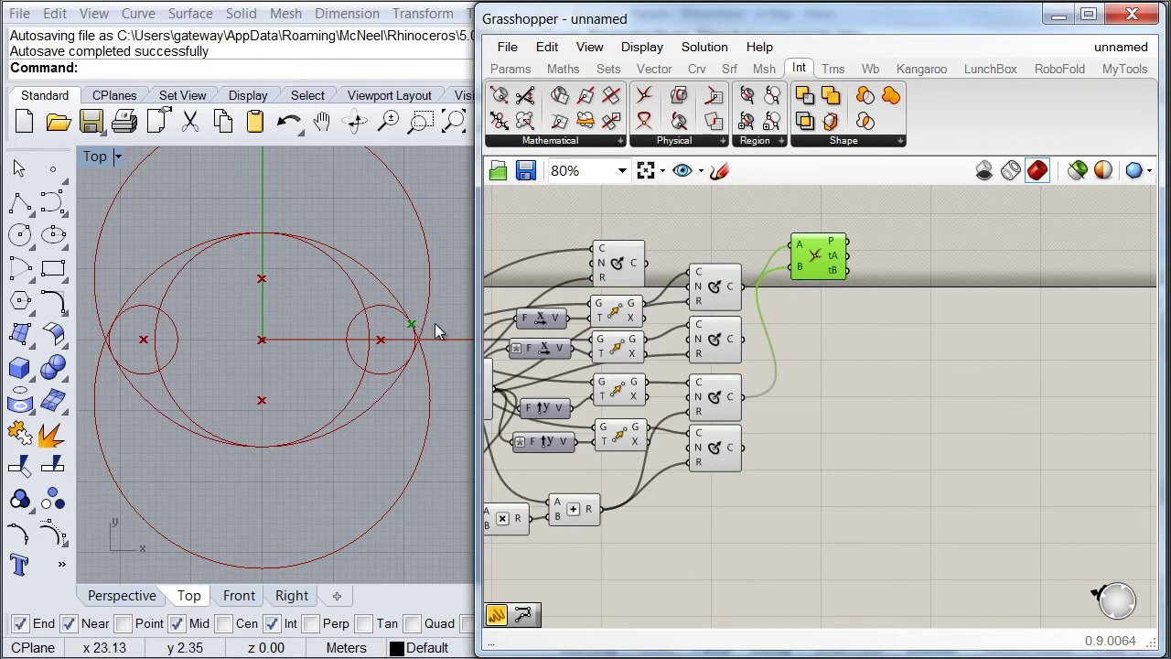
left_click_drag(819, 267, 819, 288)
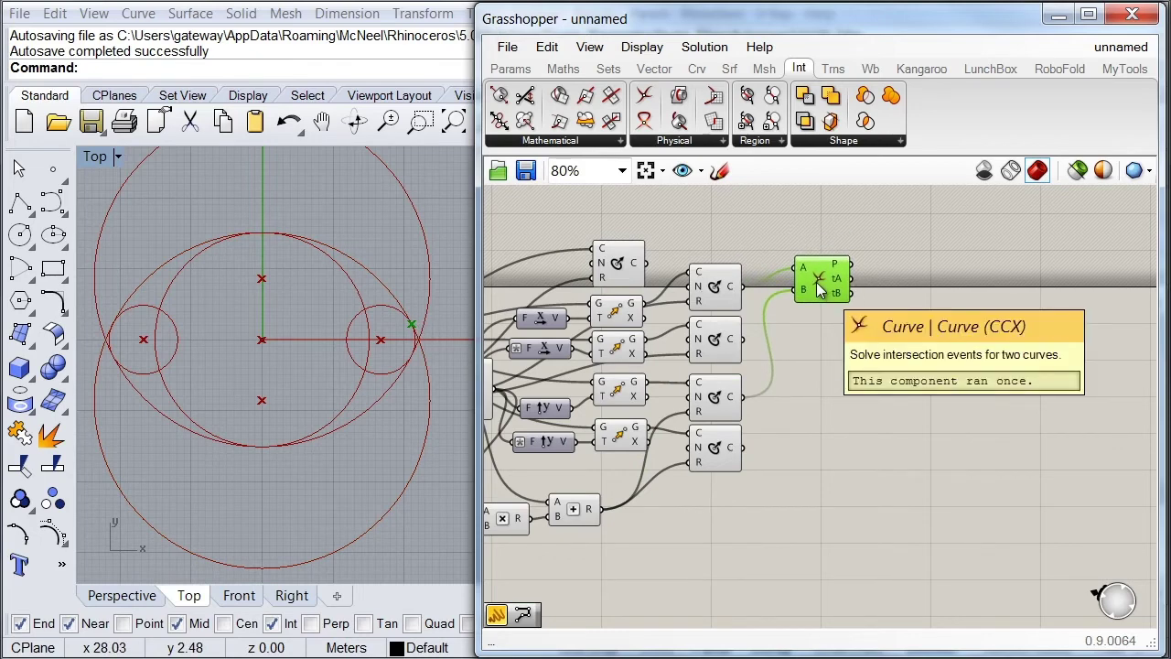
- Copy the intersection component three times, rewire the copies to the other circle pairs, and align all four
left_click_drag(819, 288, 743, 447, "alt")
left_click_drag(835, 357, 827, 336)
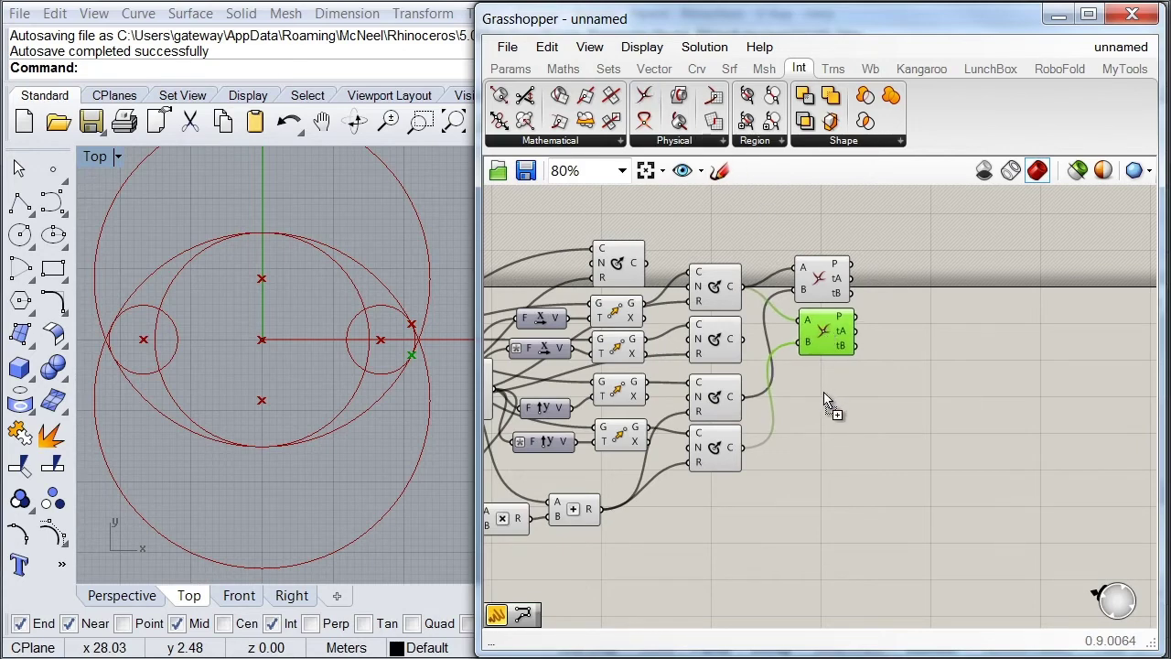
key("ctrl+v")
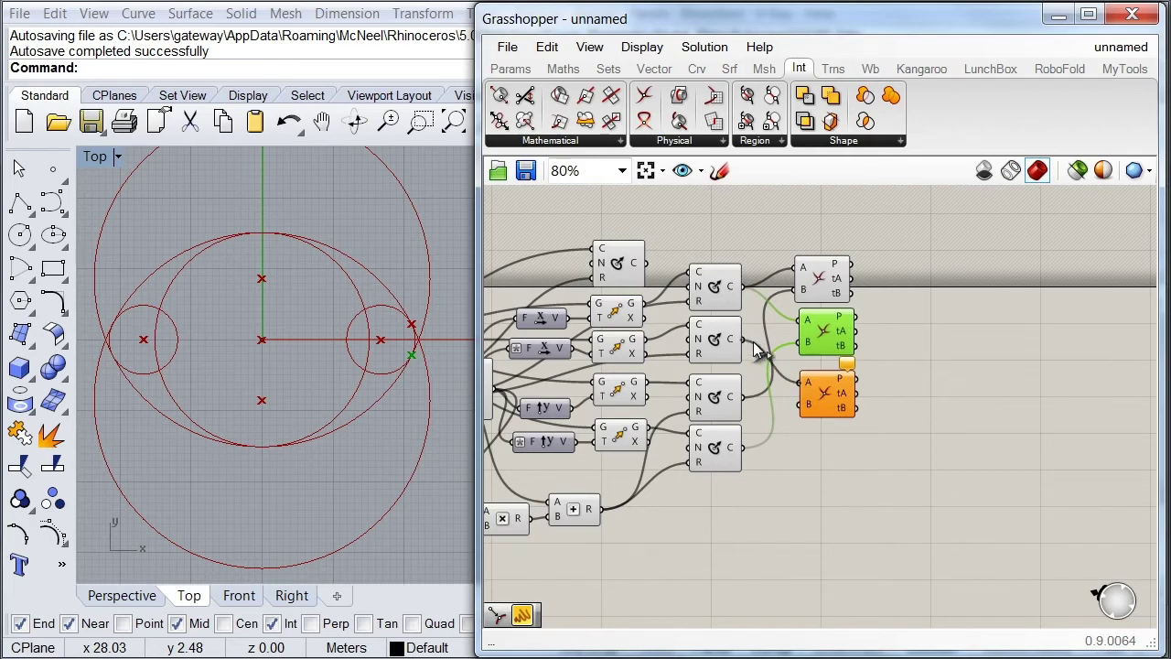
left_click_drag(799, 404, 760, 402)
left_click(835, 404)
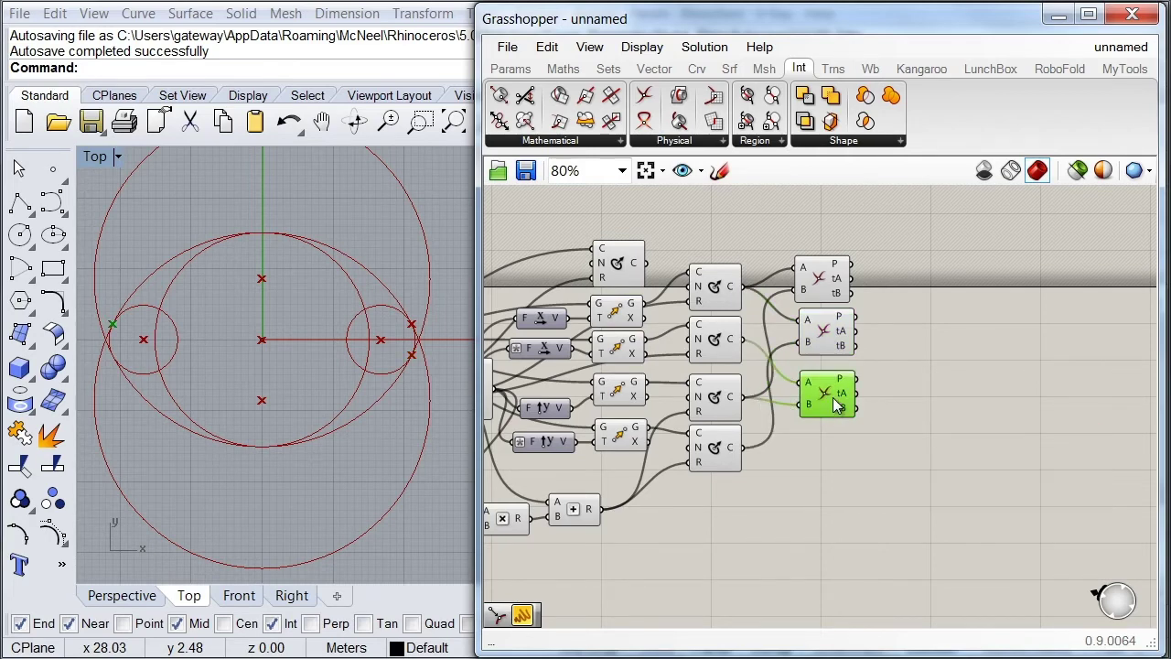
left_click_drag(834, 398, 832, 455)
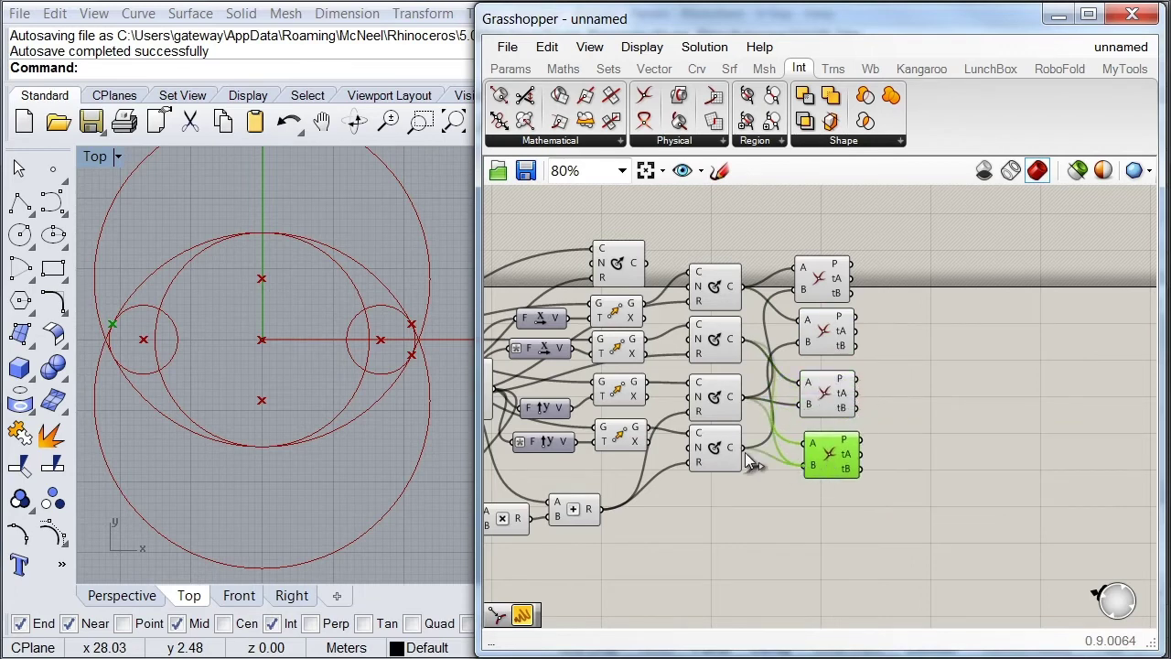
left_click_drag(860, 521, 810, 281)
left_click(826, 243)
left_click(879, 349)
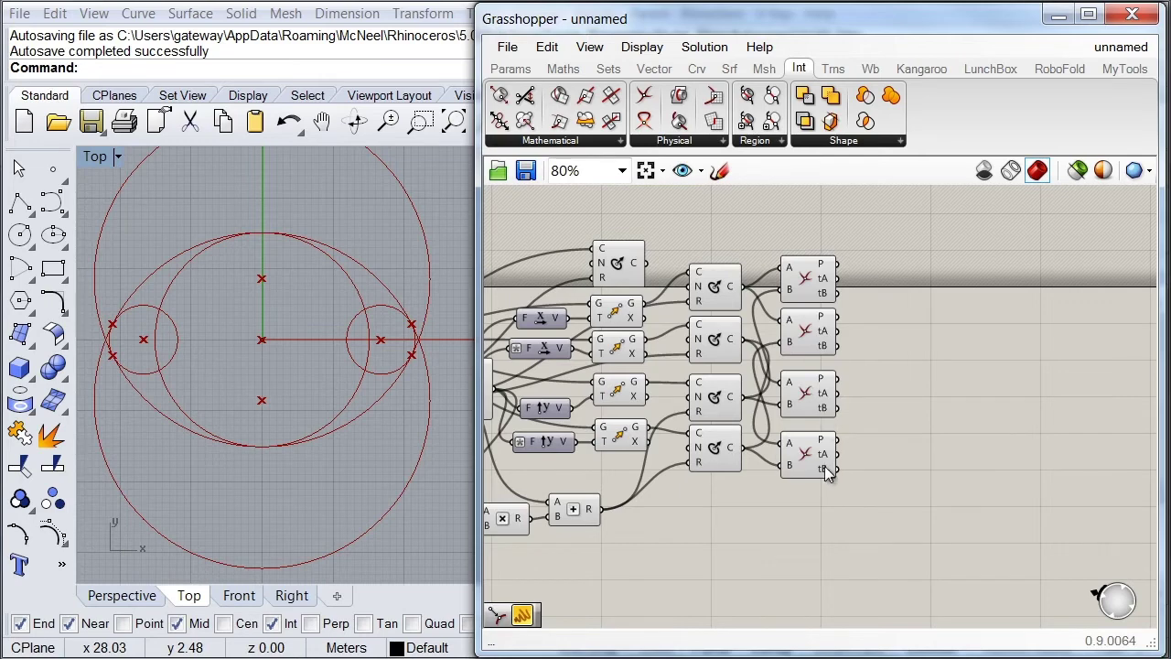
mouse_move(828, 470)
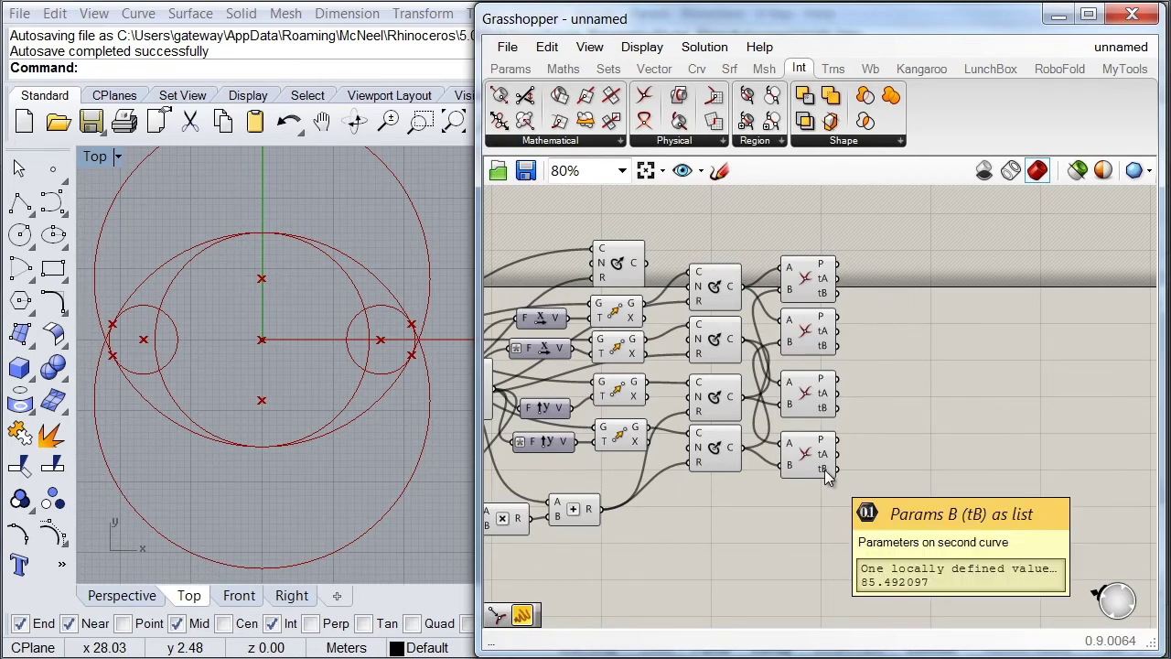
left_click(697, 70)
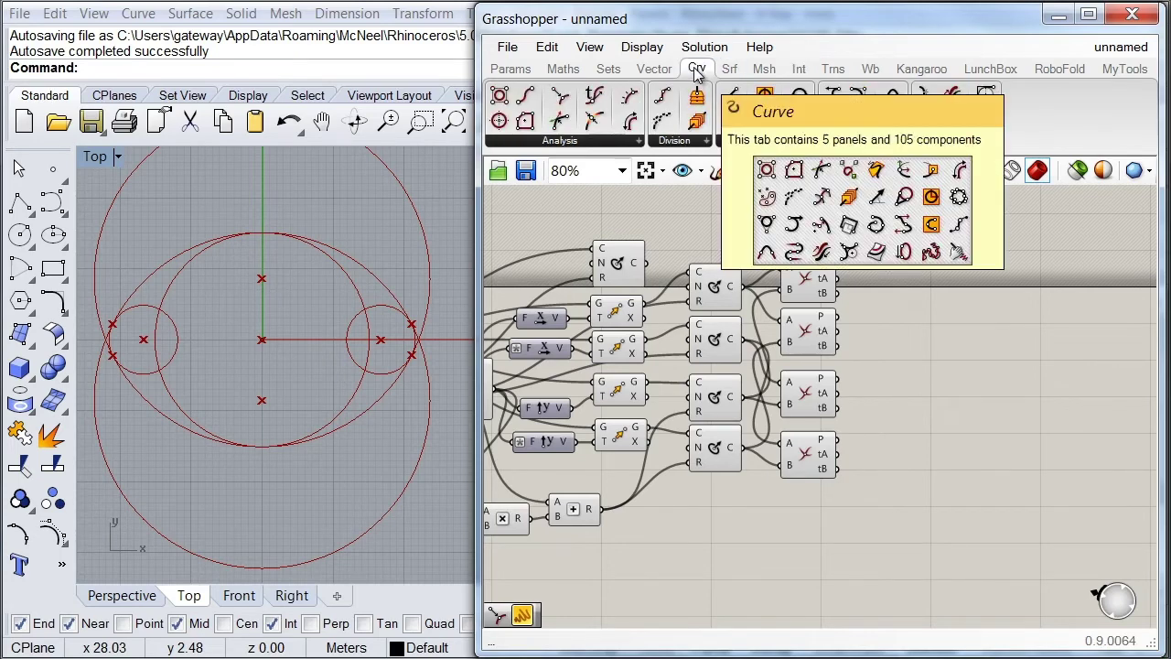
- Place a Shatter on the right small circle, fed tA parameters from the top two Curve|Curve intersections
left_click(677, 142)
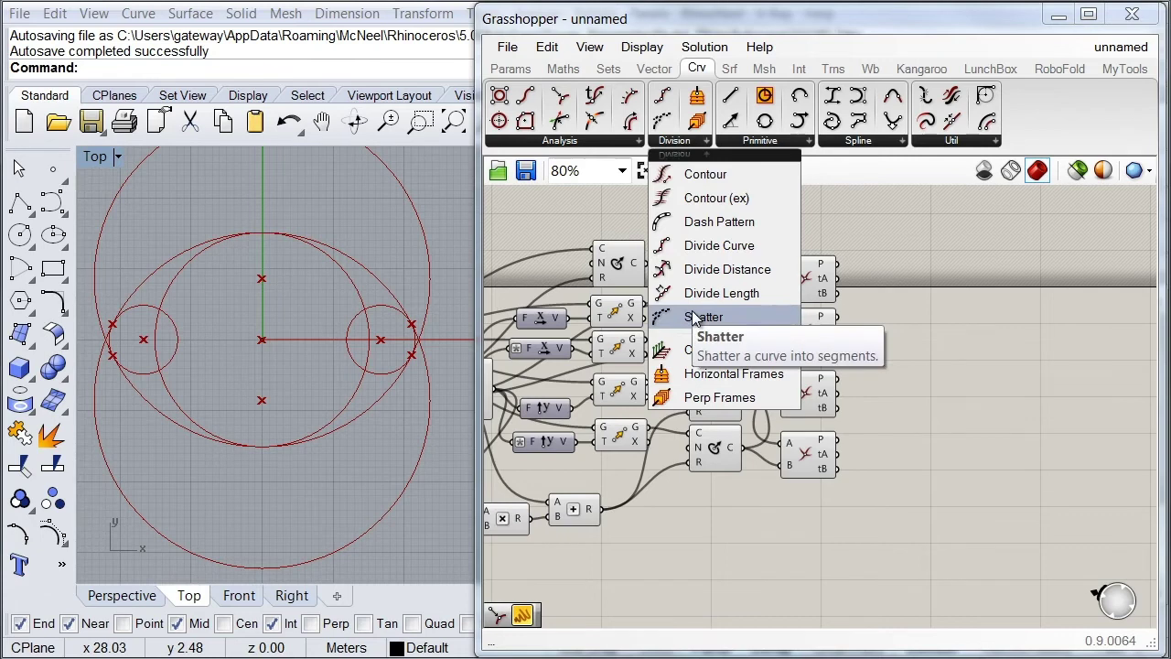
left_click(703, 317)
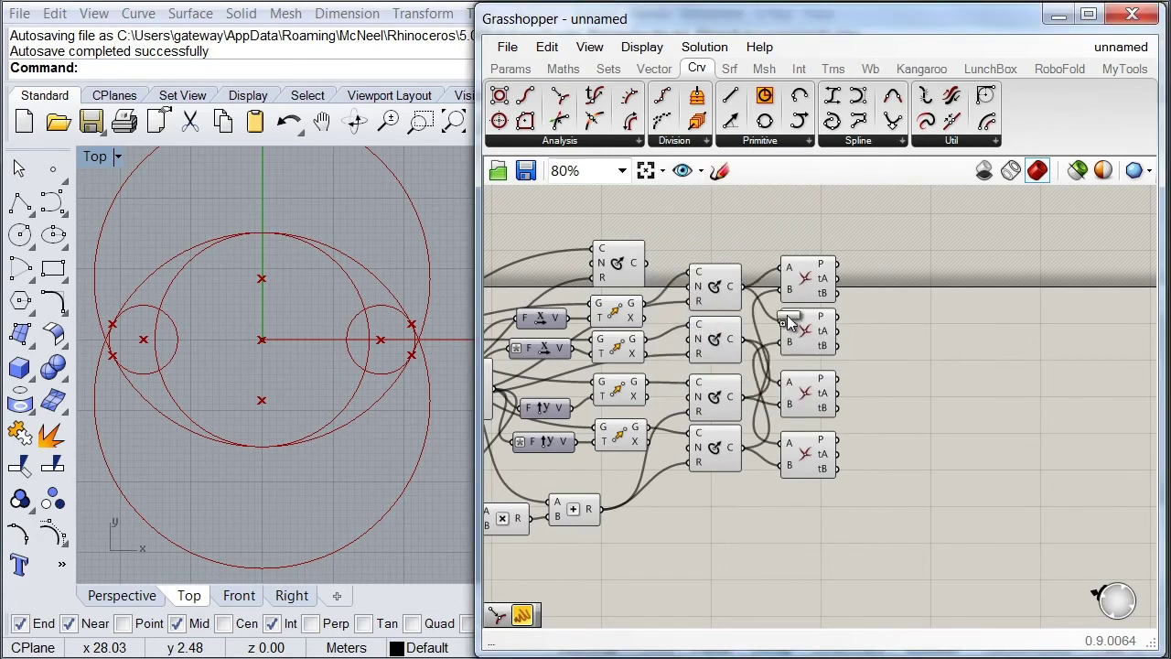
left_click(909, 287)
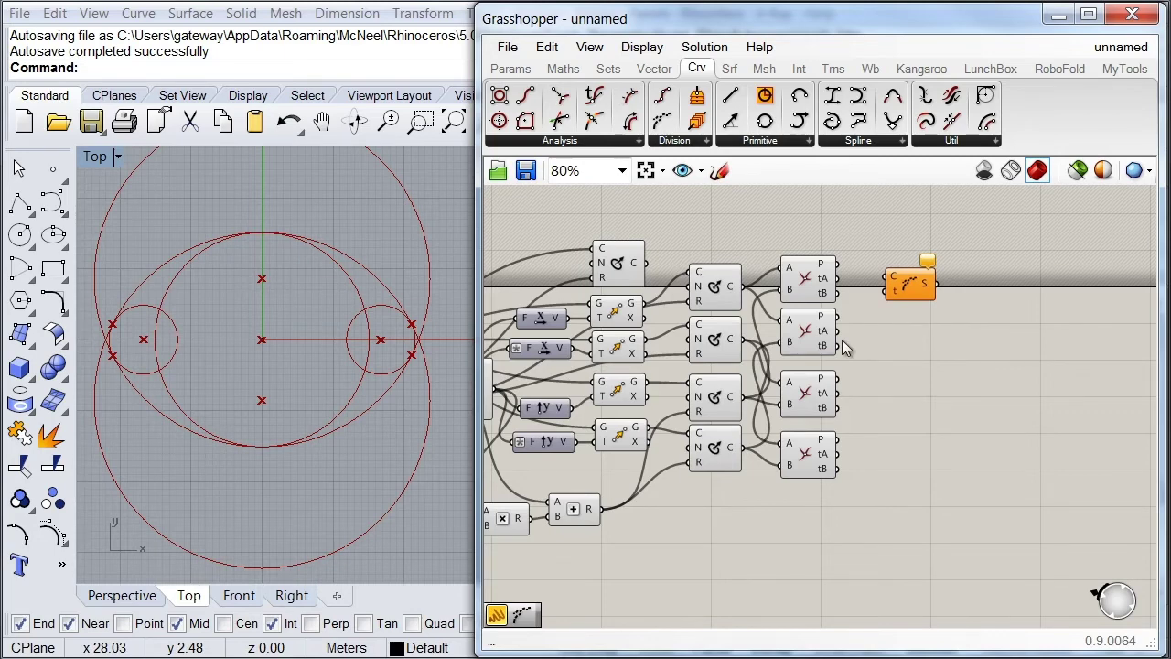
left_click(717, 291)
left_click_drag(885, 278, 821, 283)
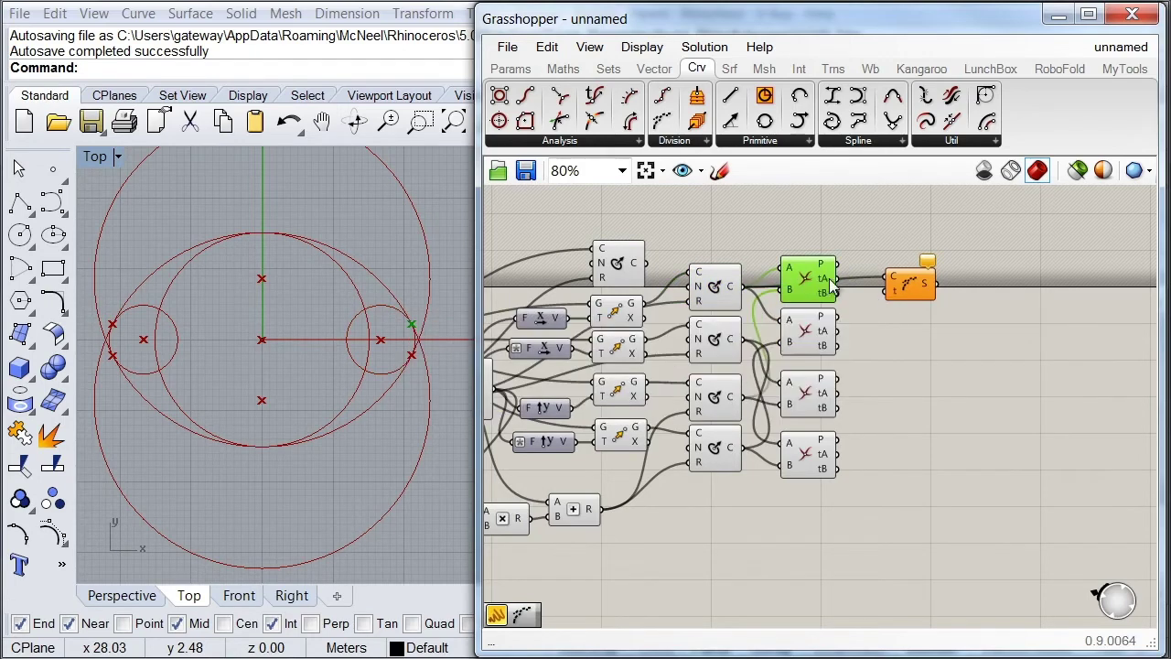
mouse_move(828, 286)
left_click_drag(835, 279, 896, 277)
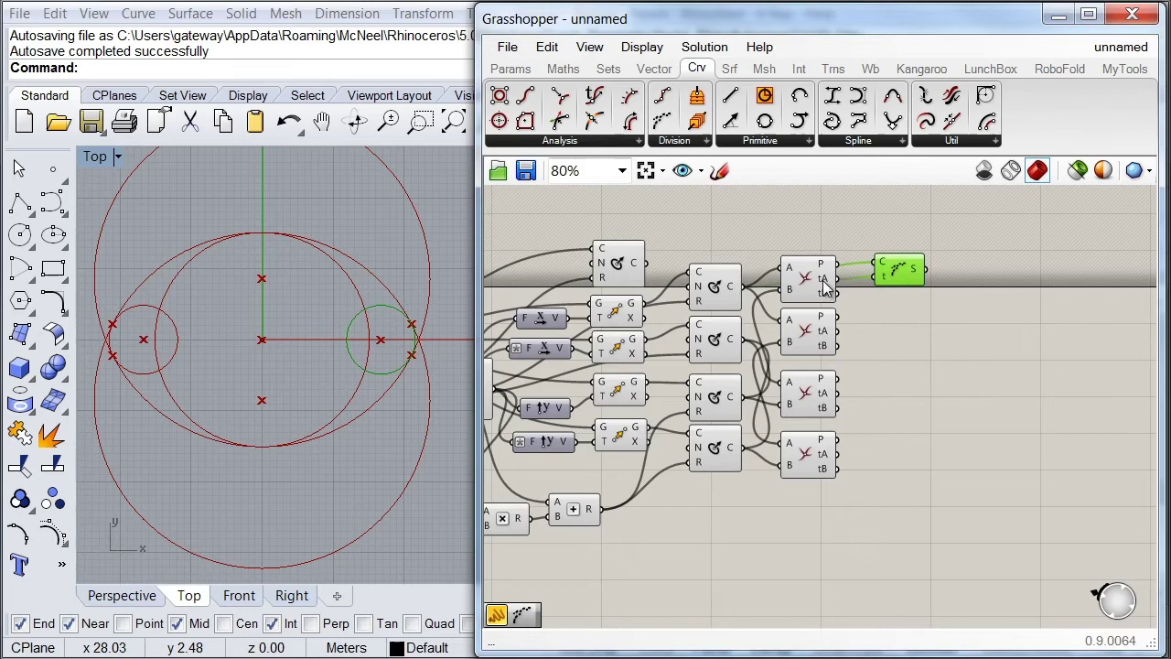
left_click(820, 340)
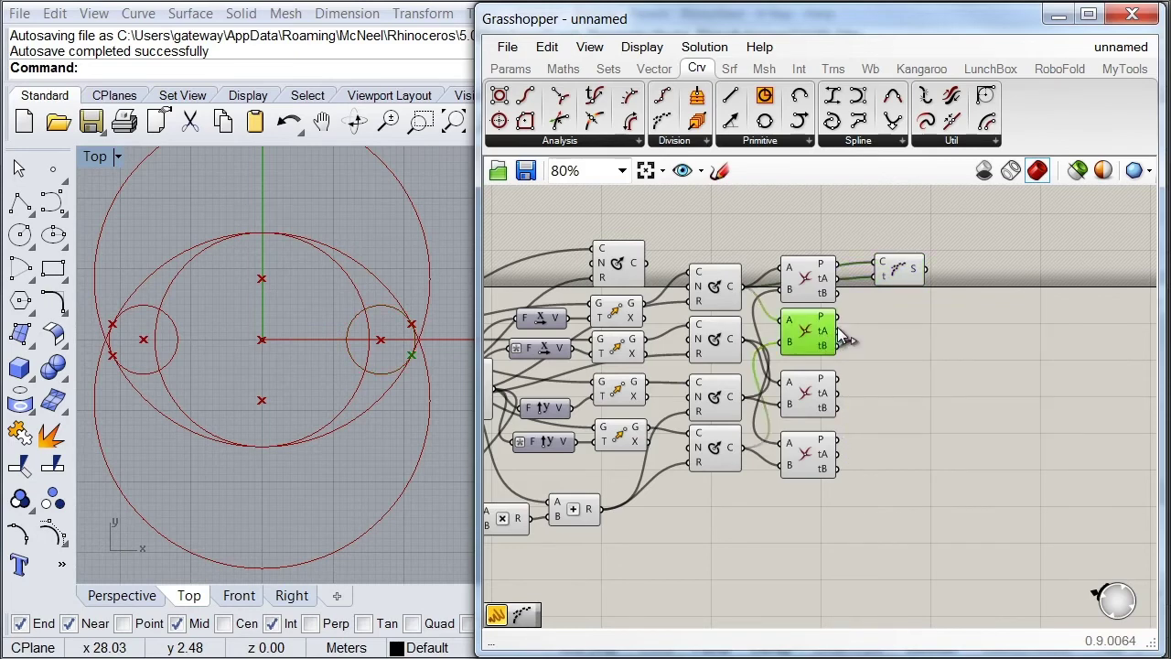
left_click_drag(844, 332, 897, 280)
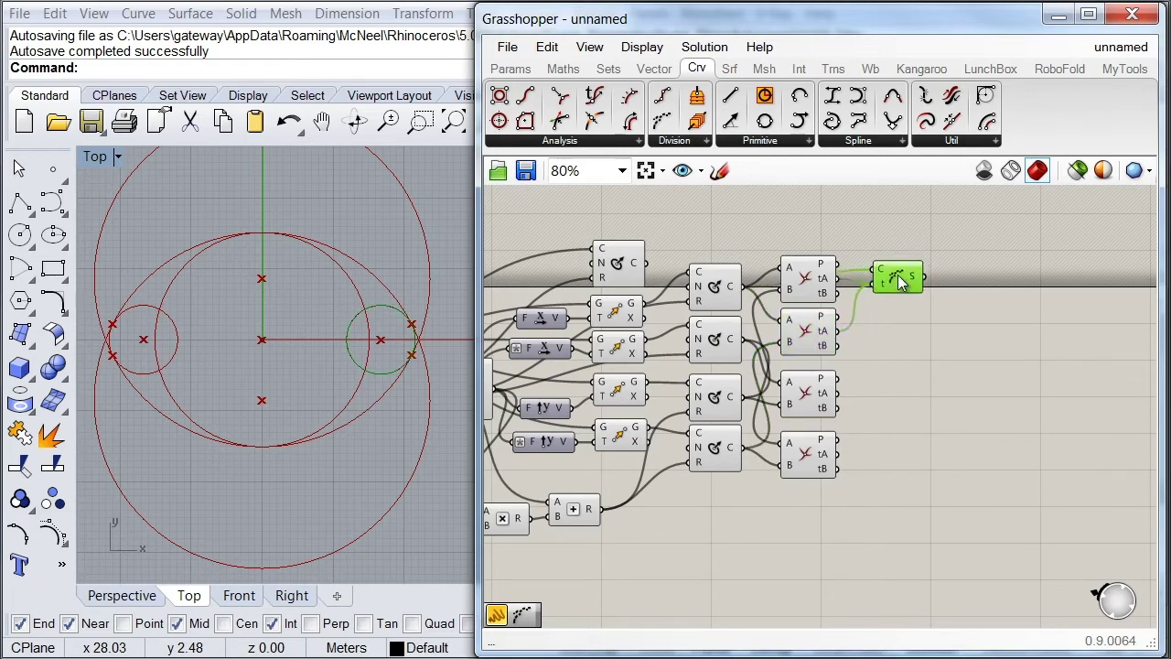
- Insert a second Shatter via the canvas search and feed it the left small circle
double_click(889, 348)
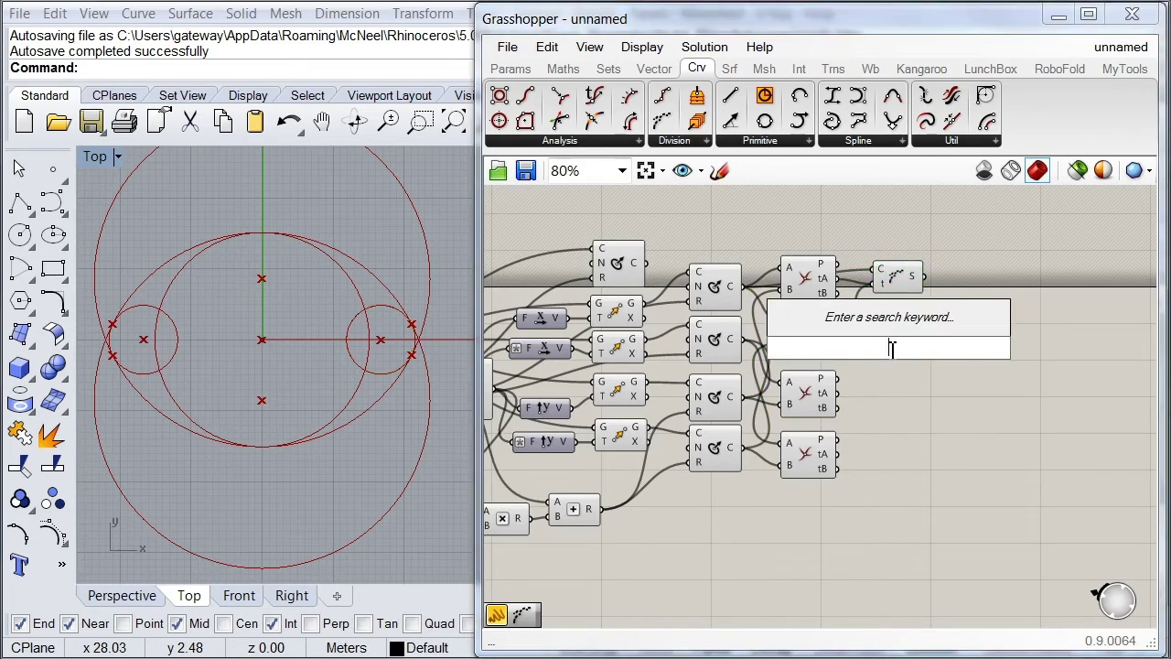
type("Sh")
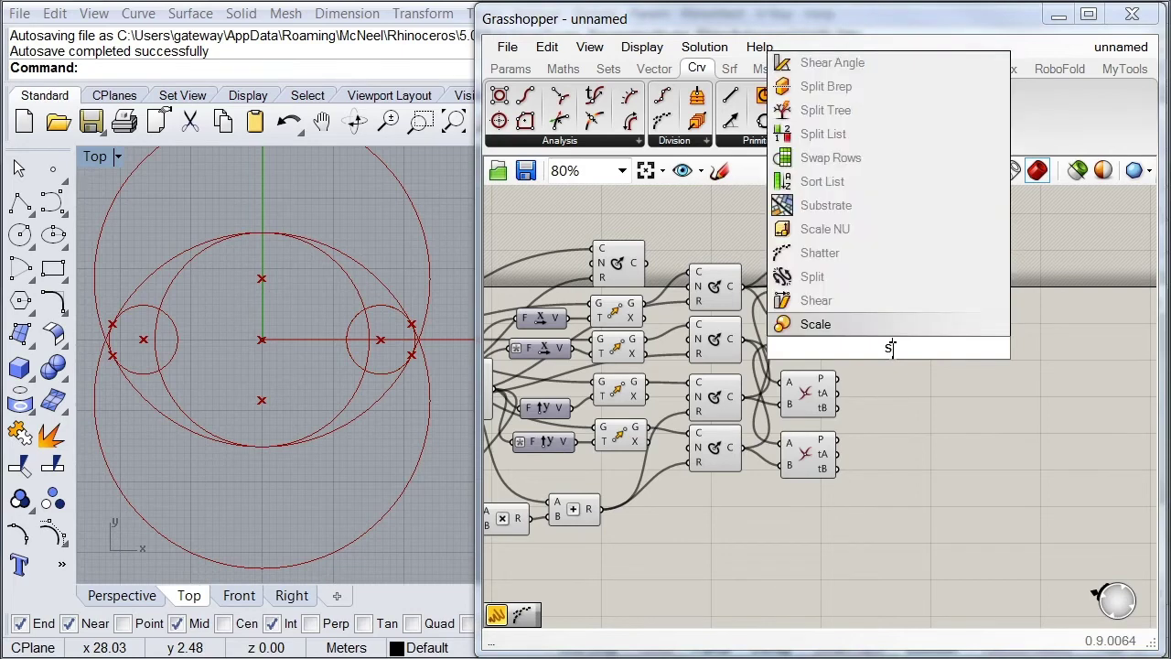
type("atter")
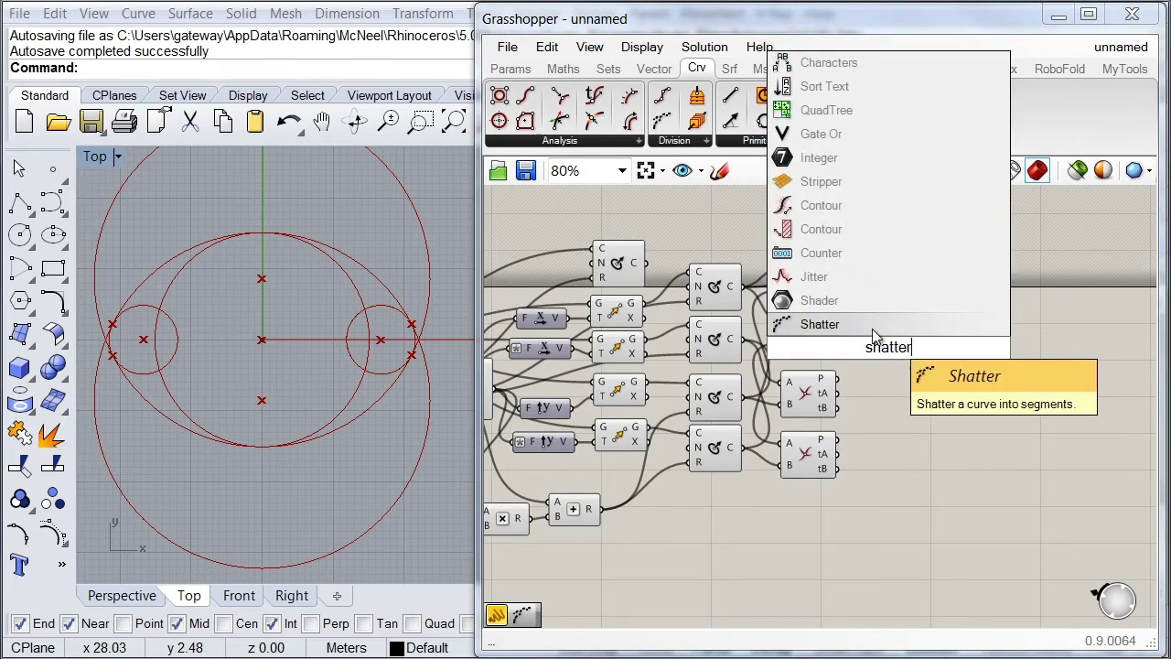
key("Return")
left_click(717, 342)
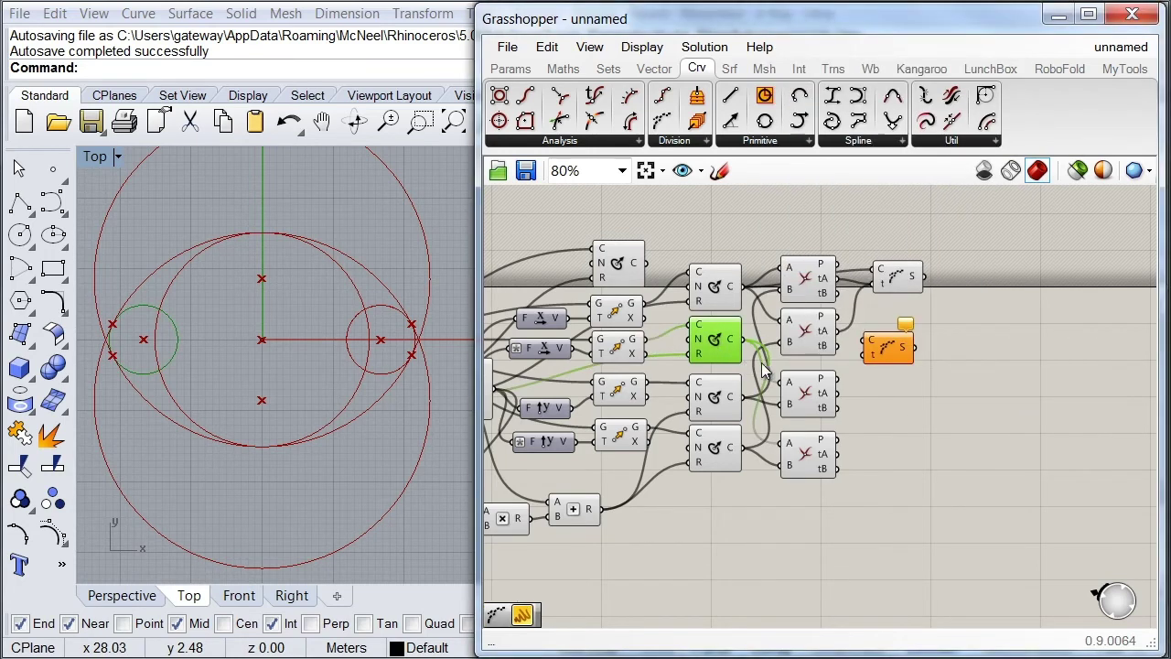
left_click_drag(867, 345, 741, 339)
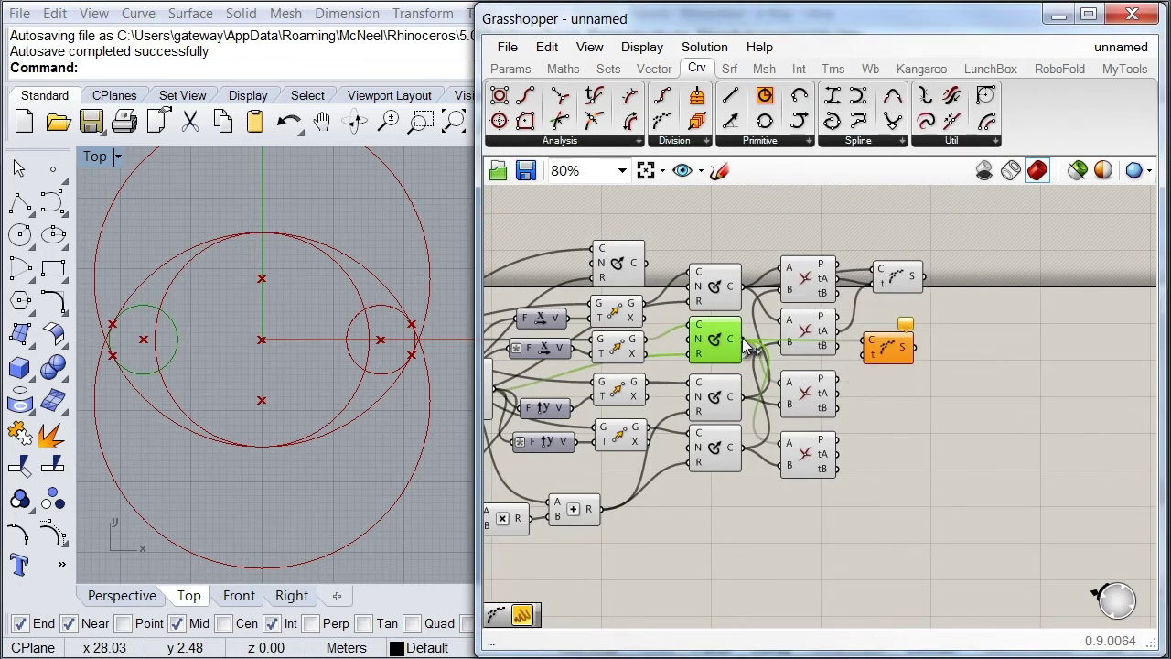
- Feed the tA parameters from the lower two intersections into the second Shatter's t input
left_click(885, 355)
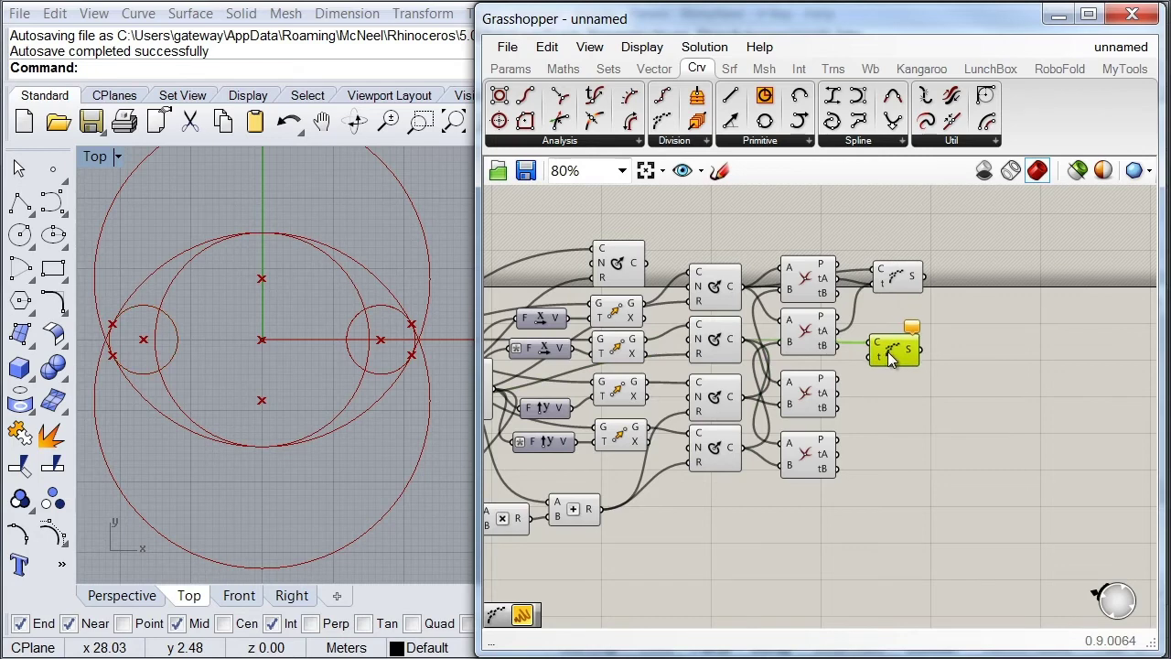
left_click(819, 398)
left_click_drag(838, 394, 874, 355)
left_click(817, 457)
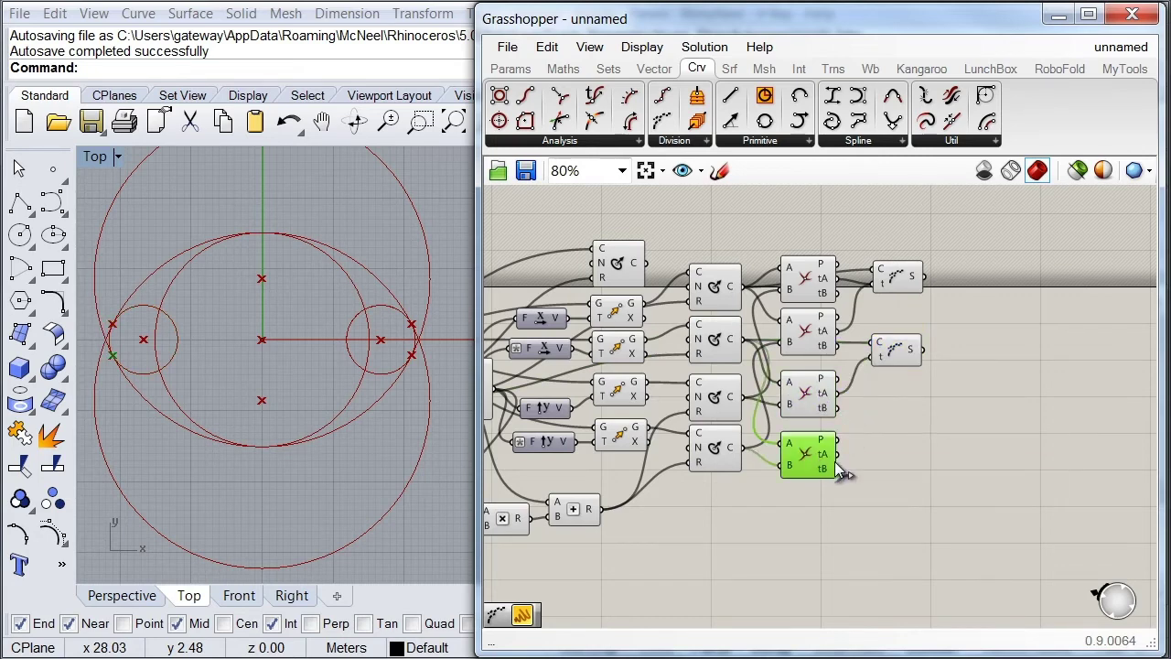
left_click_drag(836, 455, 899, 331)
left_click(888, 412)
left_click(720, 396)
left_click(720, 462)
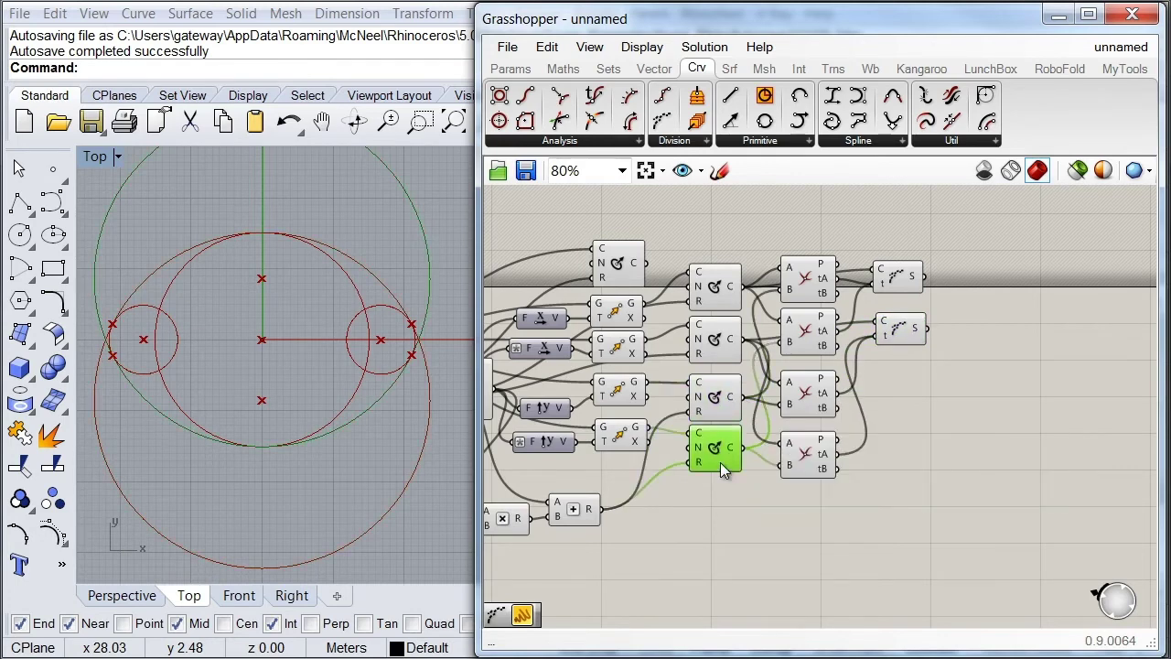
double_click(904, 417)
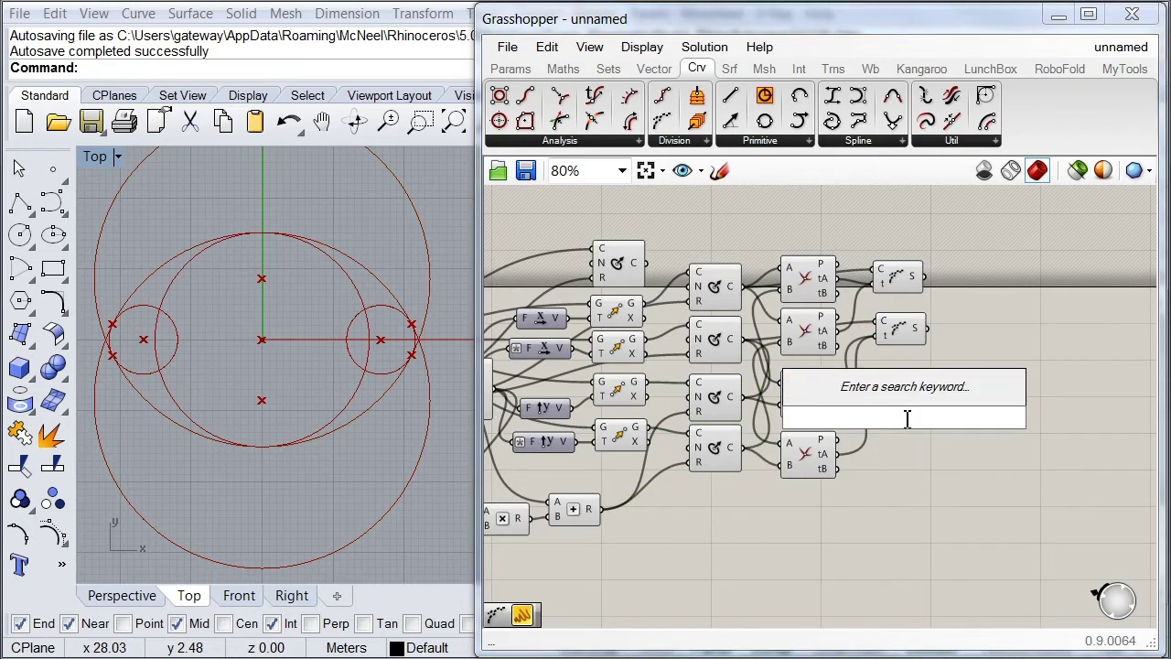
- Add a third Shatter splitting a circle at tB parameters from the top and third intersections
type("sh")
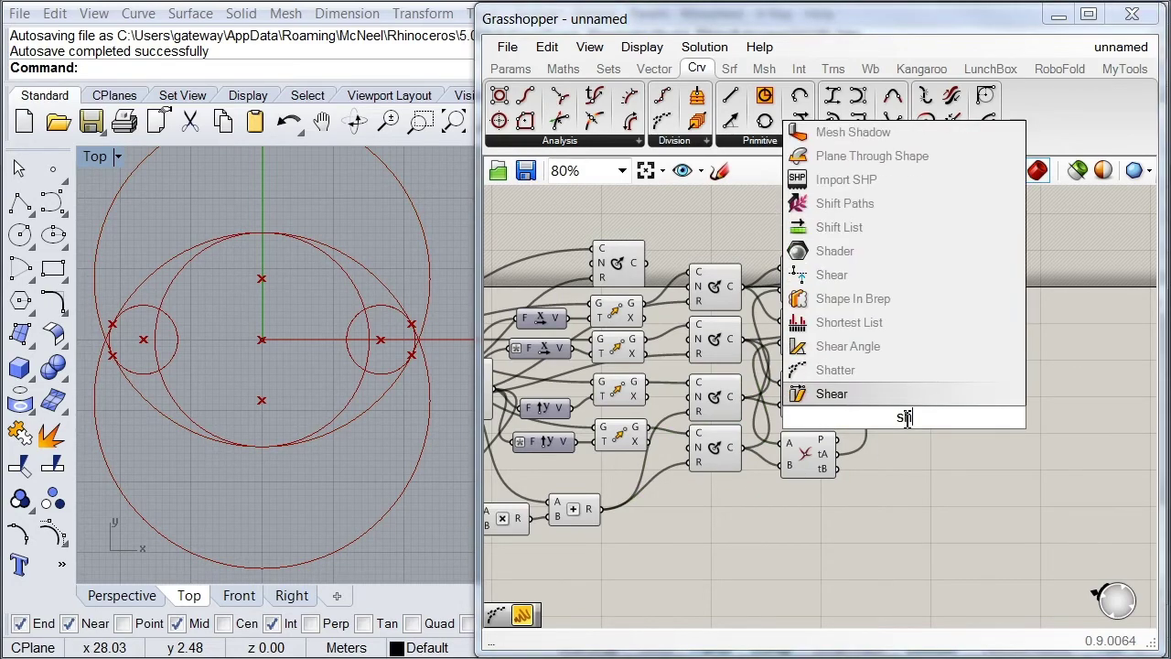
type("atter")
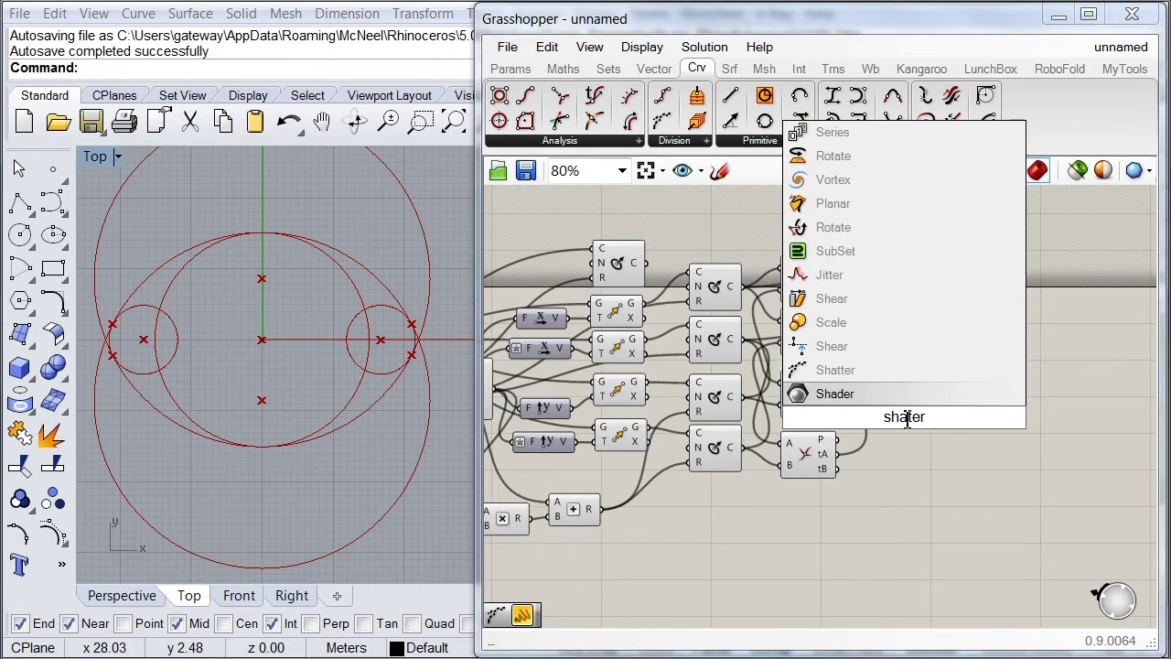
key("Up")
key("Return")
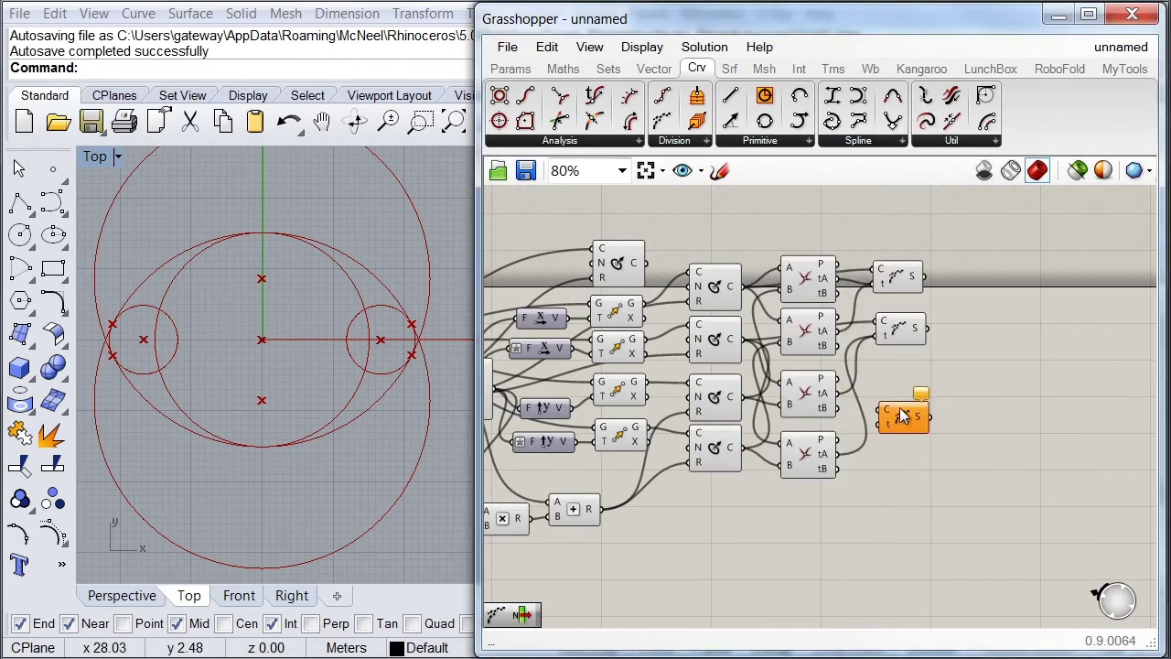
left_click_drag(903, 420, 736, 396)
left_click(720, 403)
left_click(814, 294)
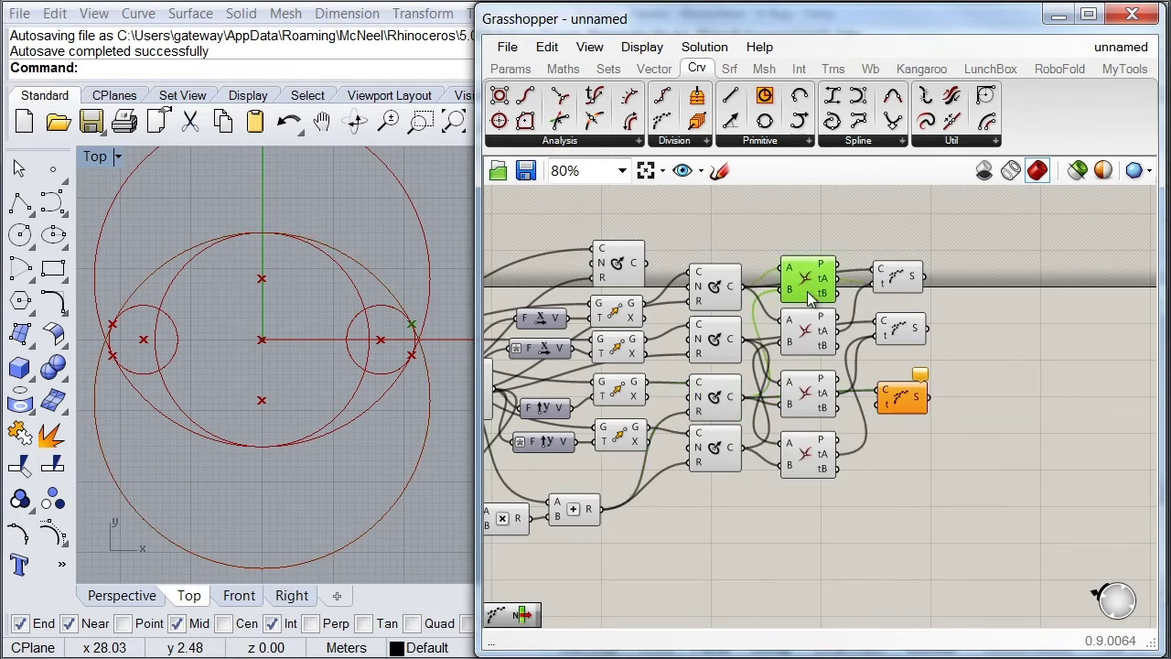
left_click_drag(834, 297, 877, 404)
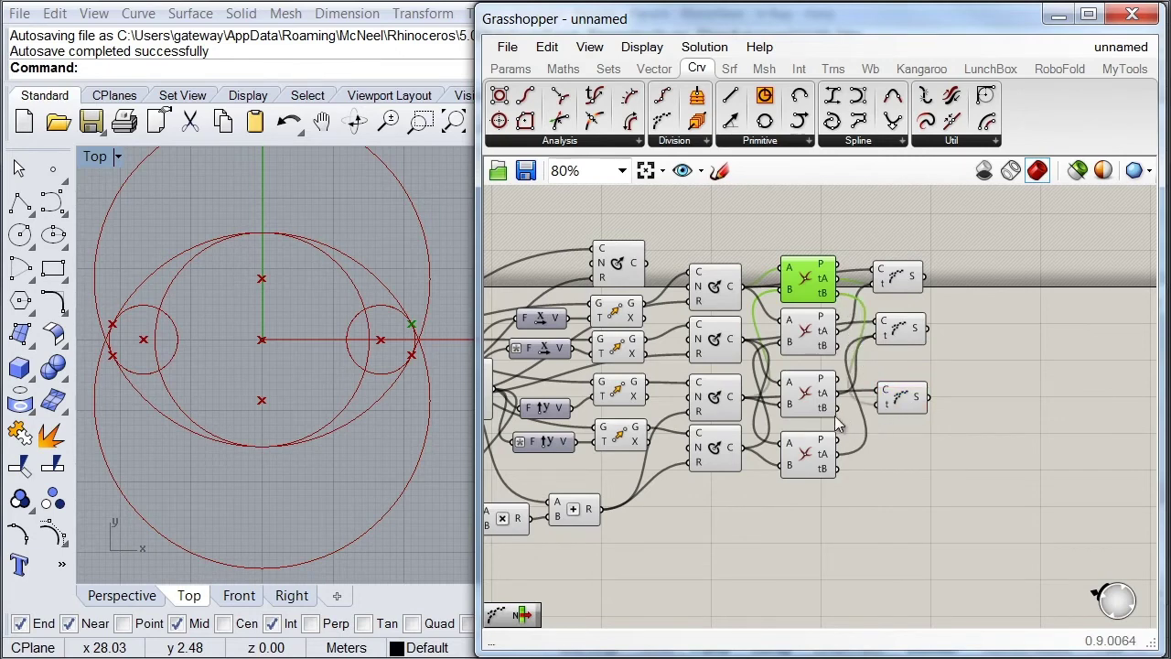
left_click(801, 407)
mouse_move(835, 414)
left_click_drag(835, 413, 906, 387)
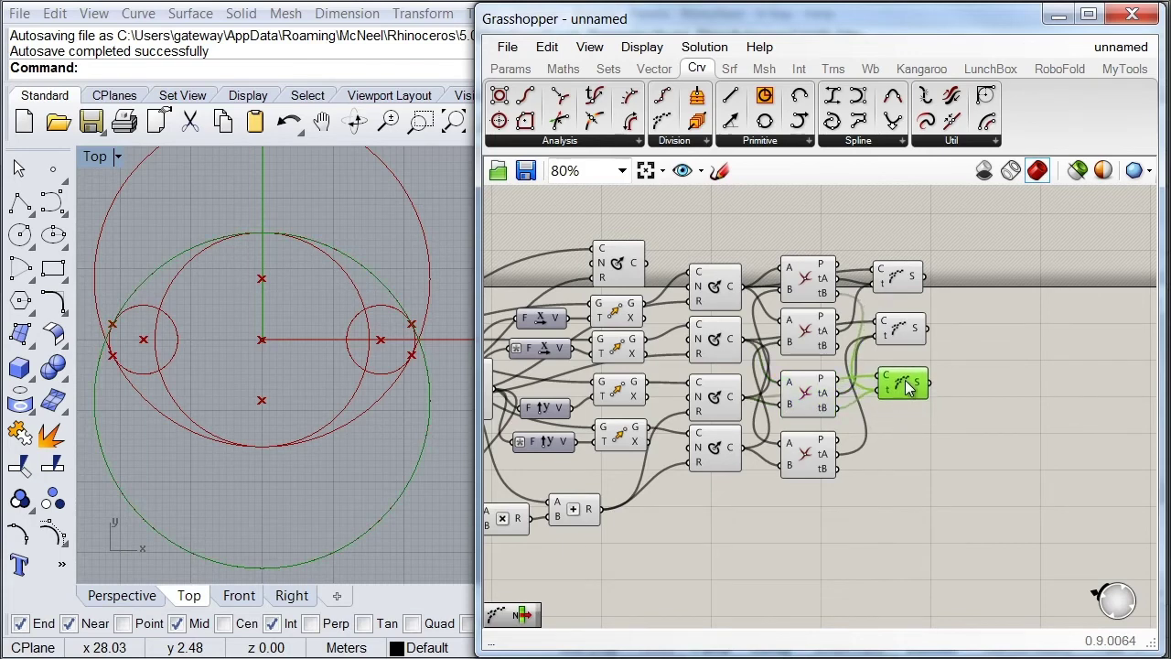
- Add a fourth Shatter on the bottom circle with tA parameters from the bottom and second intersections
double_click(896, 453)
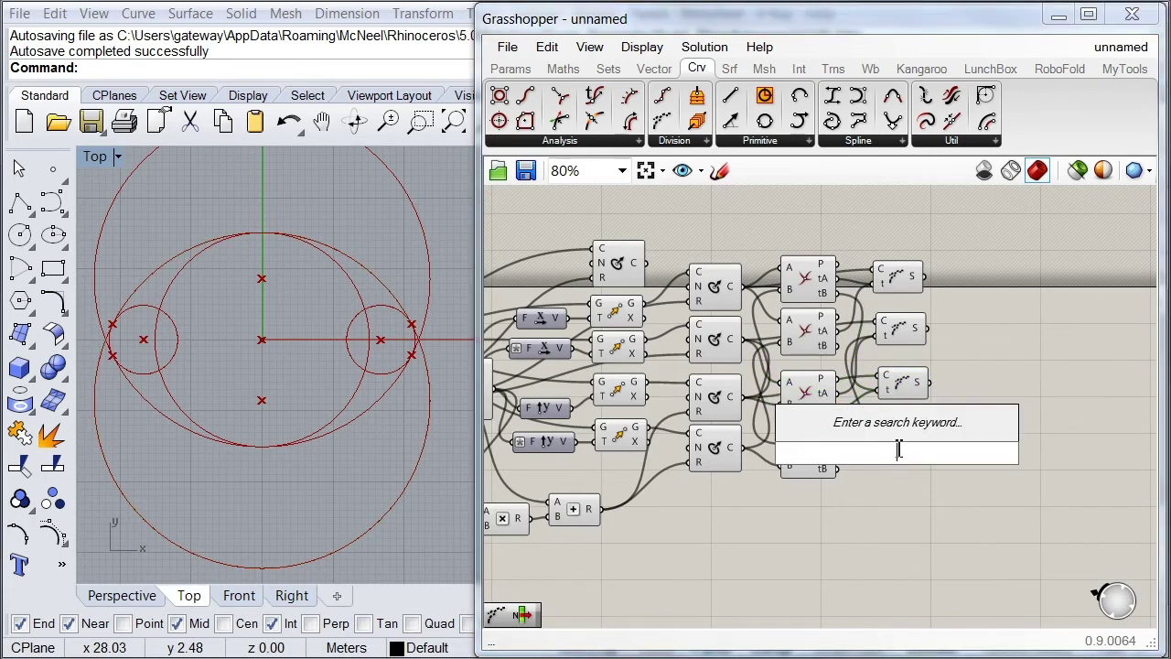
type("sha")
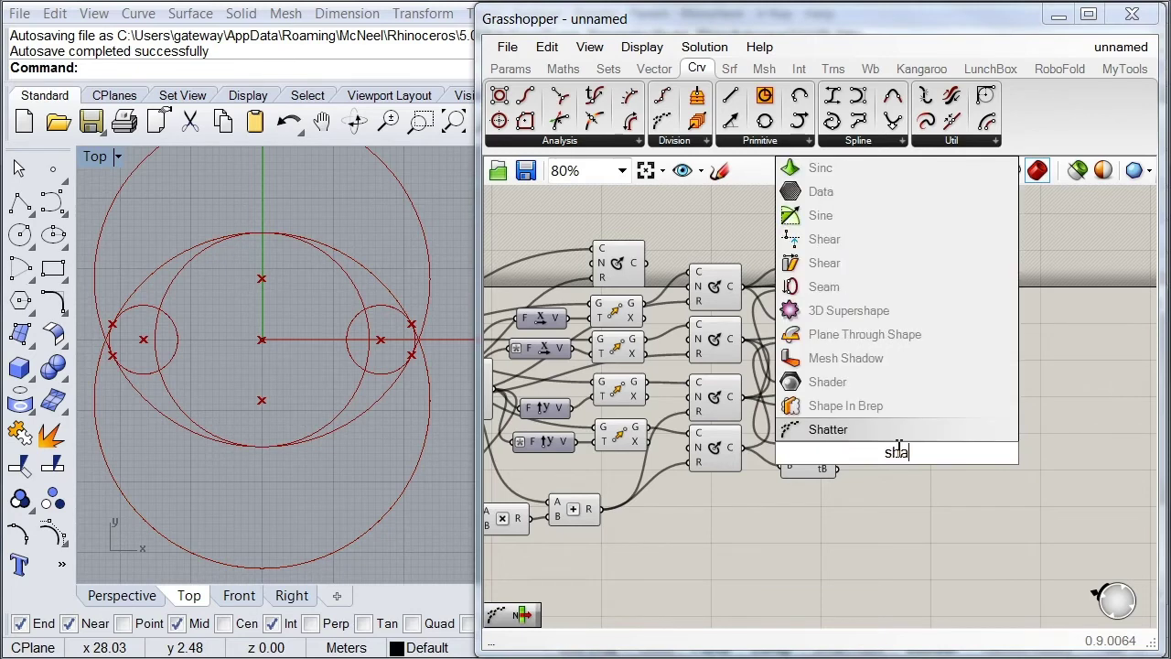
type("tter")
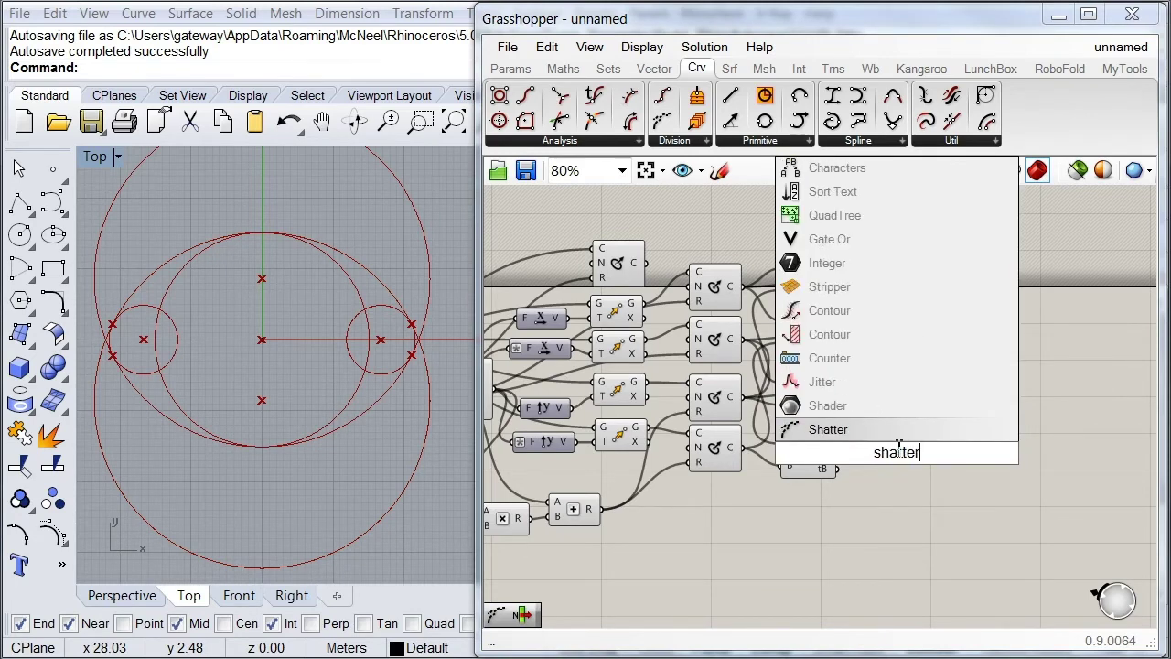
key("Return")
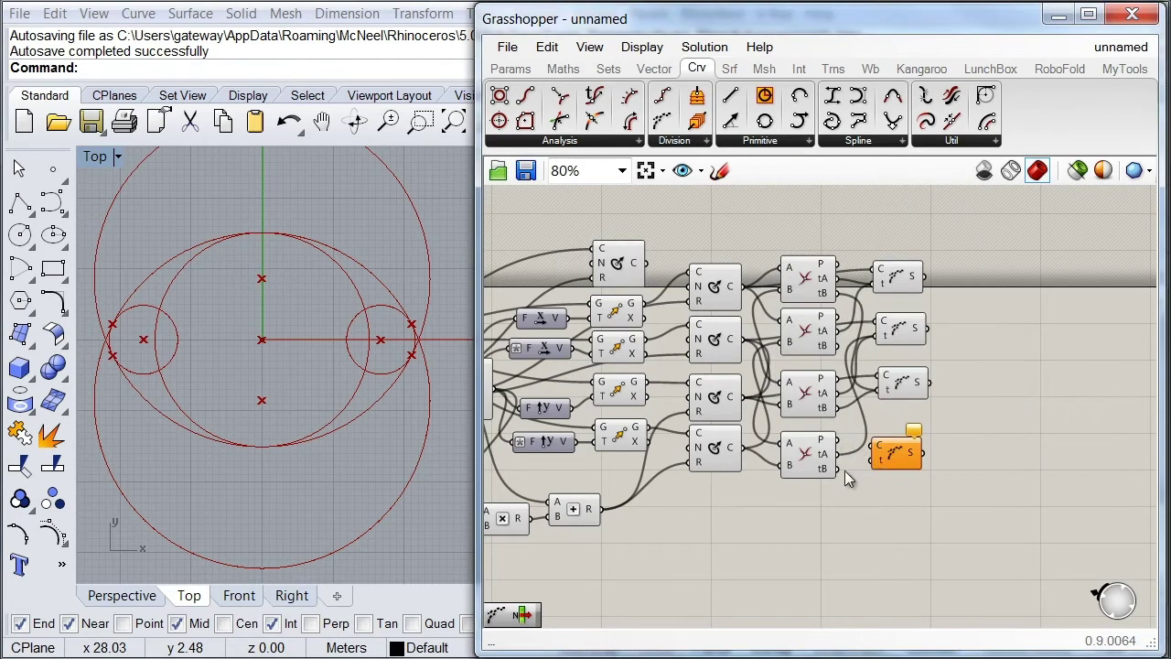
left_click(738, 460)
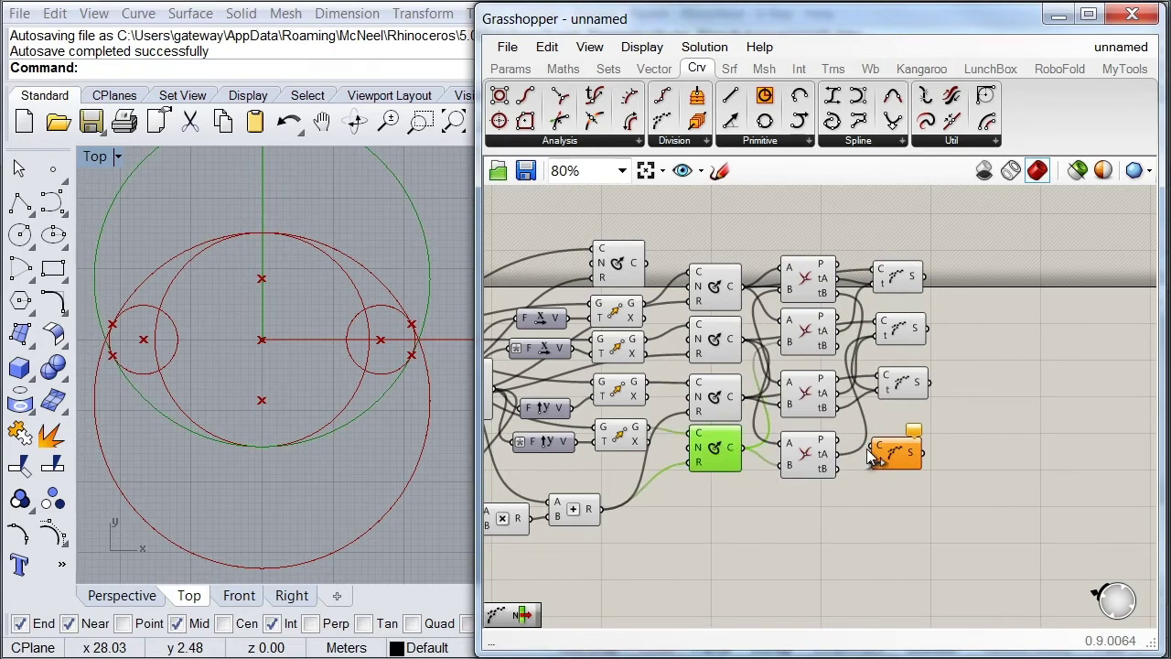
left_click_drag(872, 448, 742, 447)
left_click_drag(893, 456, 906, 443)
left_click(808, 464)
left_click_drag(834, 453, 880, 459)
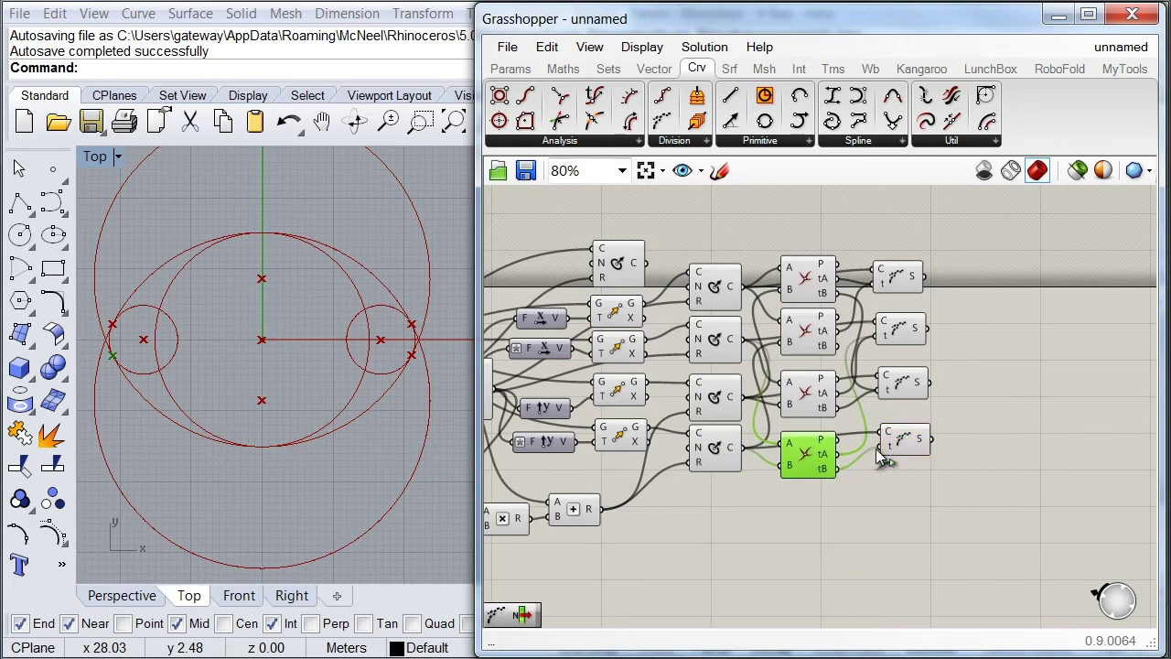
left_click(822, 404)
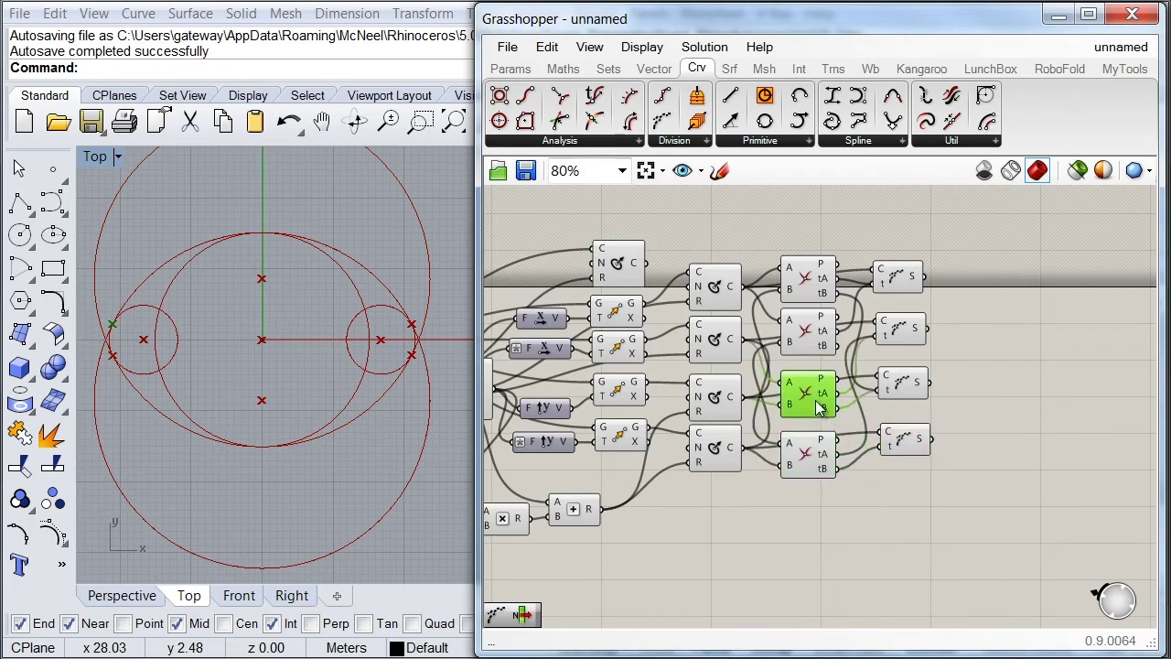
left_click(812, 352)
left_click_drag(849, 362, 886, 445)
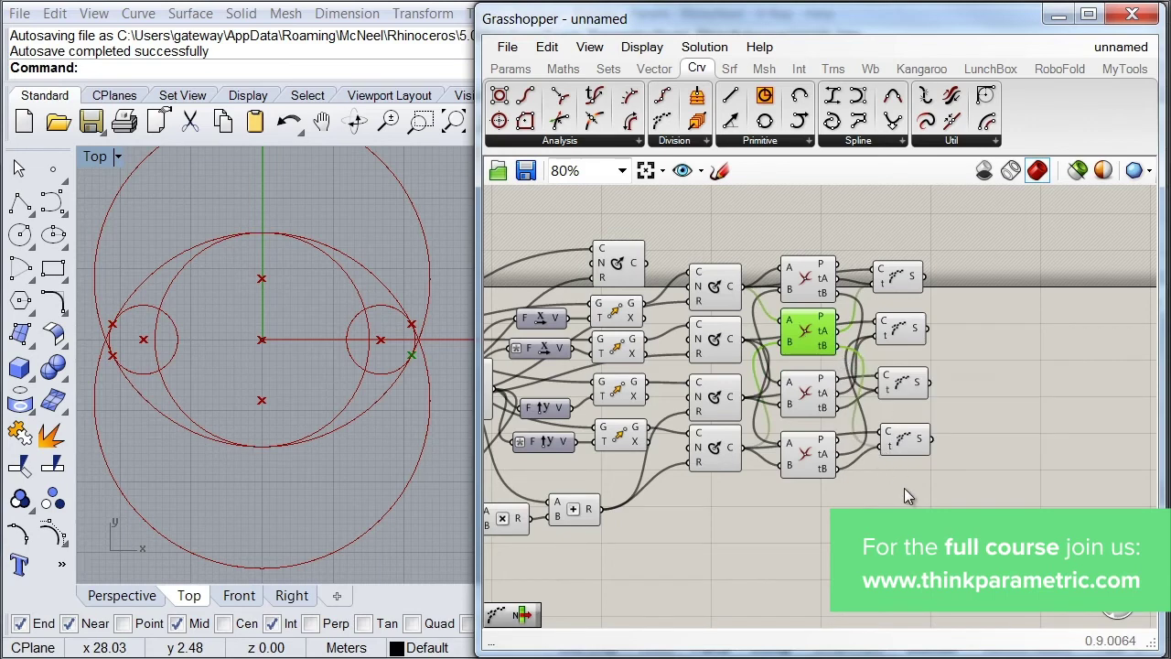
left_click_drag(953, 503, 900, 259)
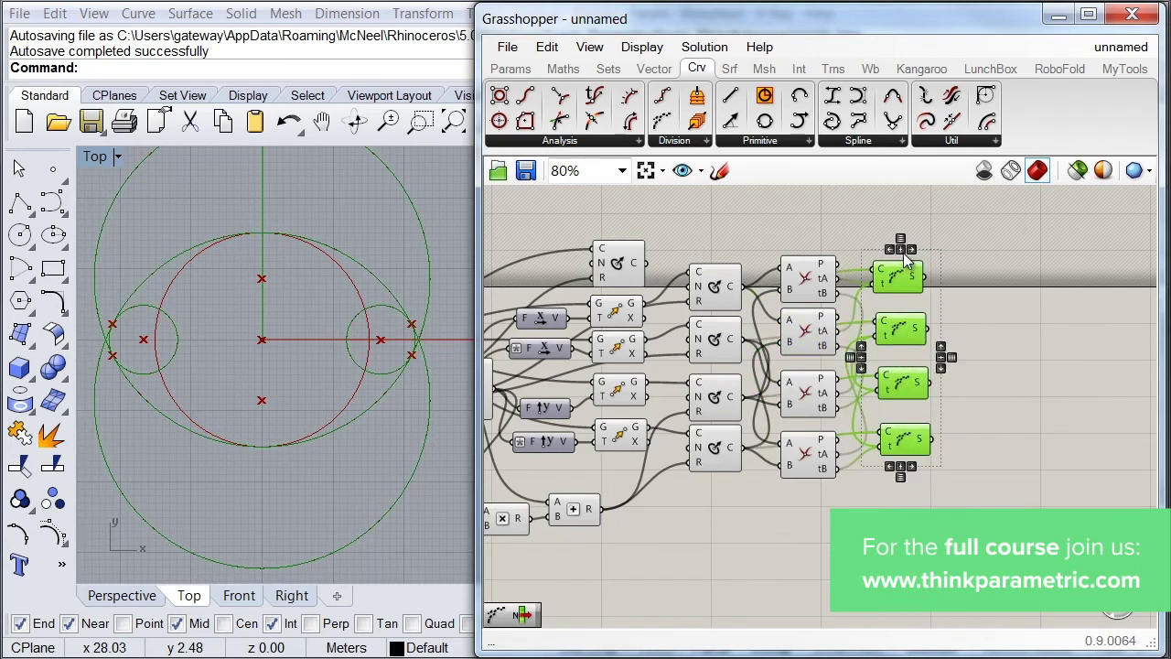
left_click(957, 358)
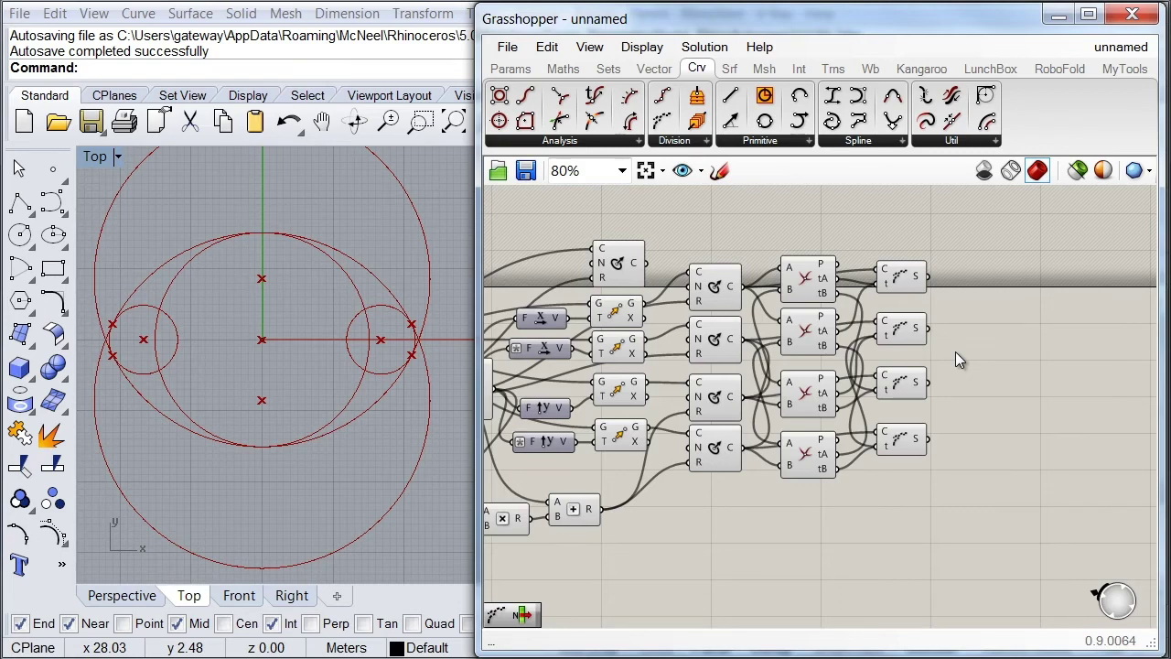
- Add a List Item component beside the Shatter outputs
right_click_drag(1038, 370, 905, 321)
double_click(874, 285)
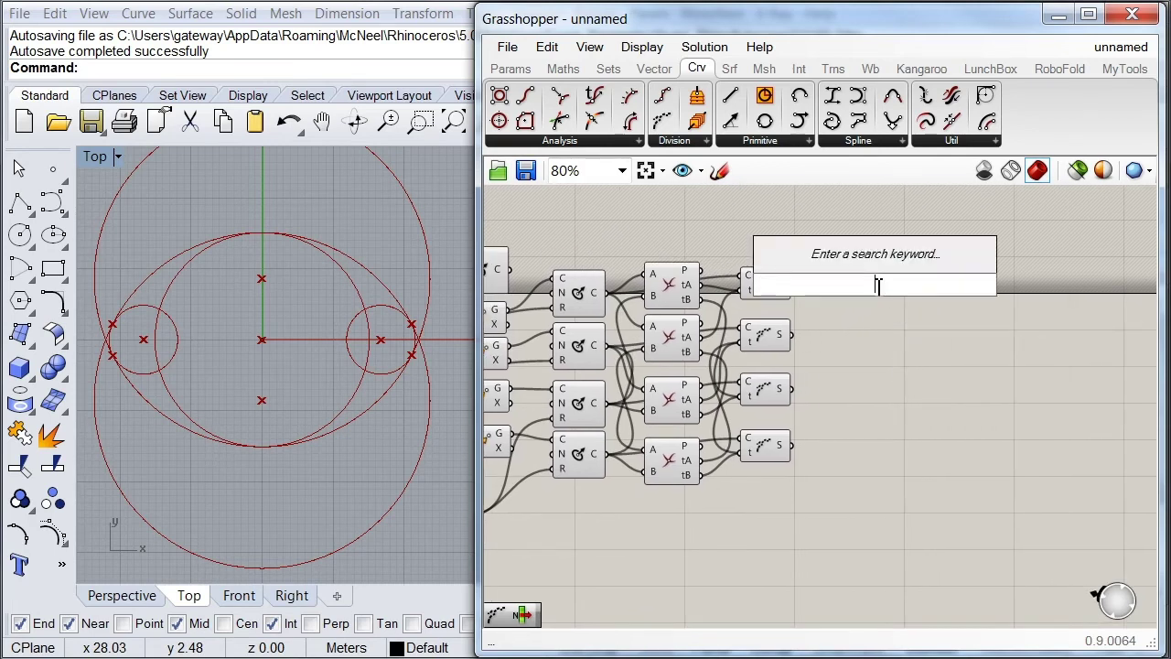
type("it")
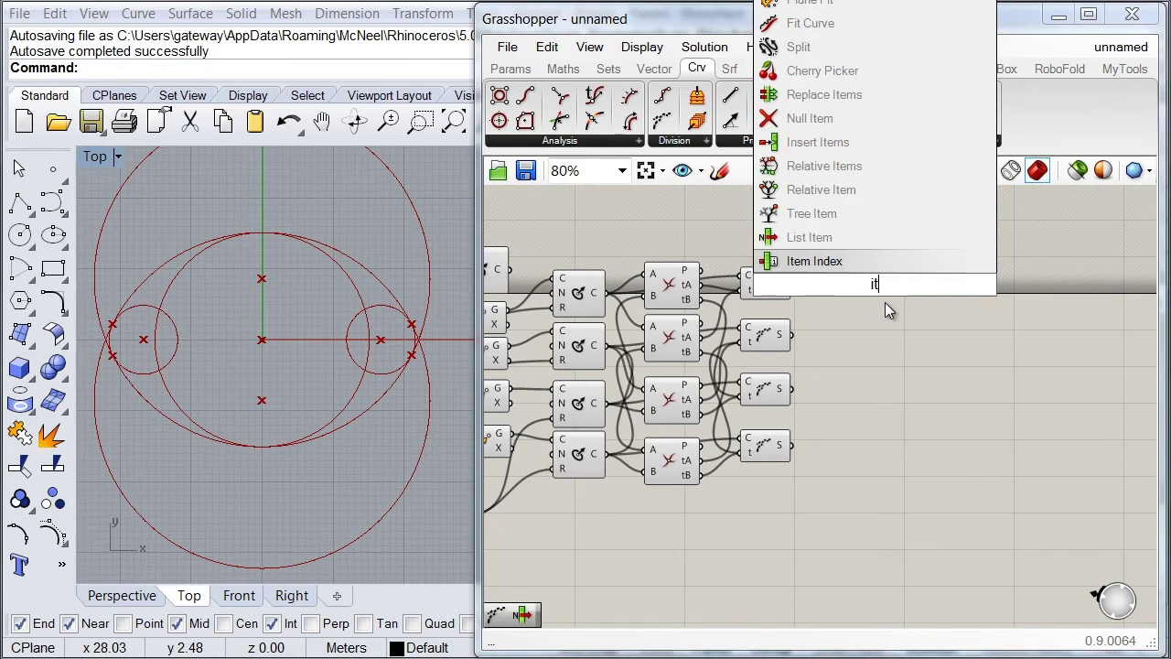
left_click(809, 236)
scroll(860, 377, "up", 3)
right_click_drag(859, 382, 856, 405)
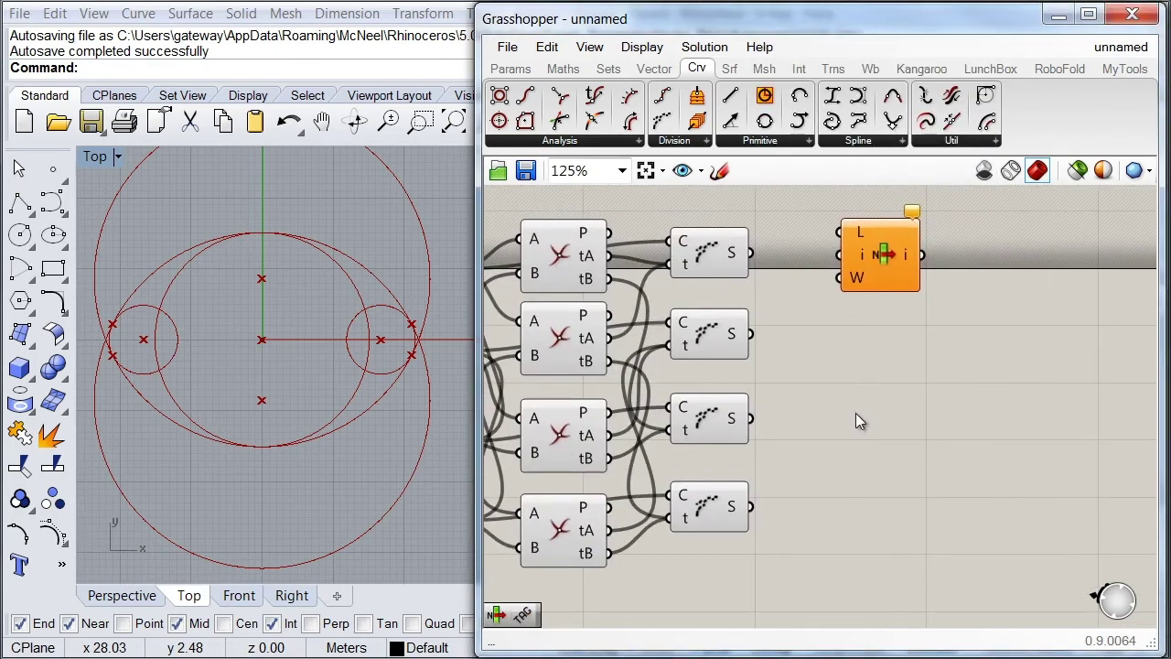
right_click_drag(873, 361, 972, 372)
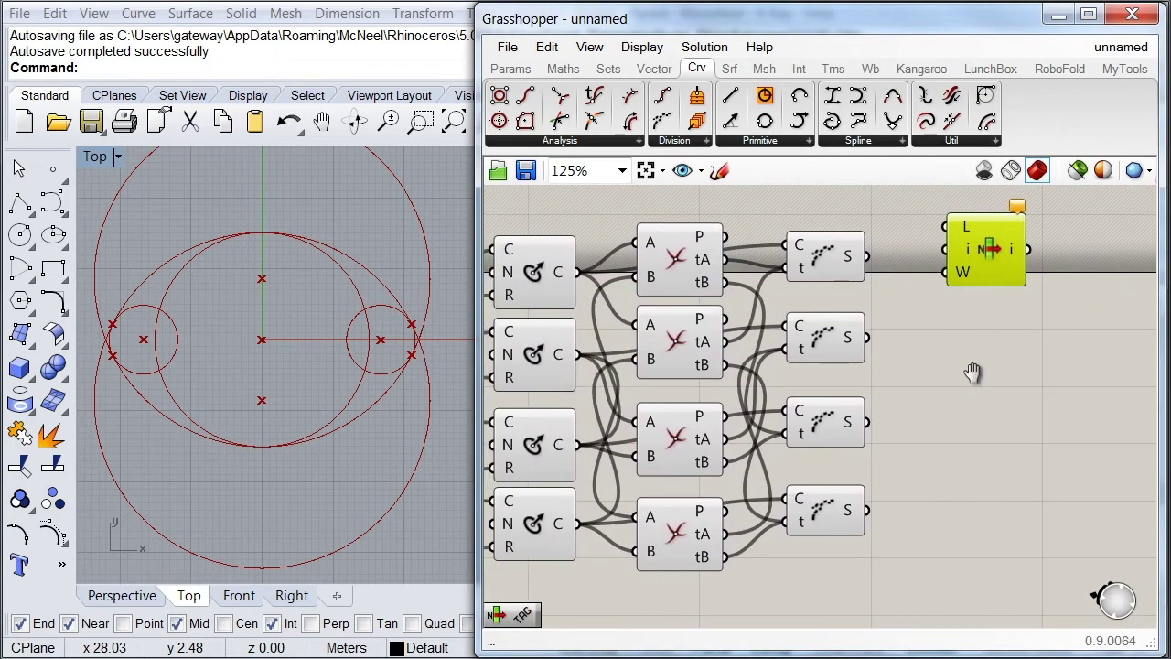
left_click_drag(945, 227, 865, 257)
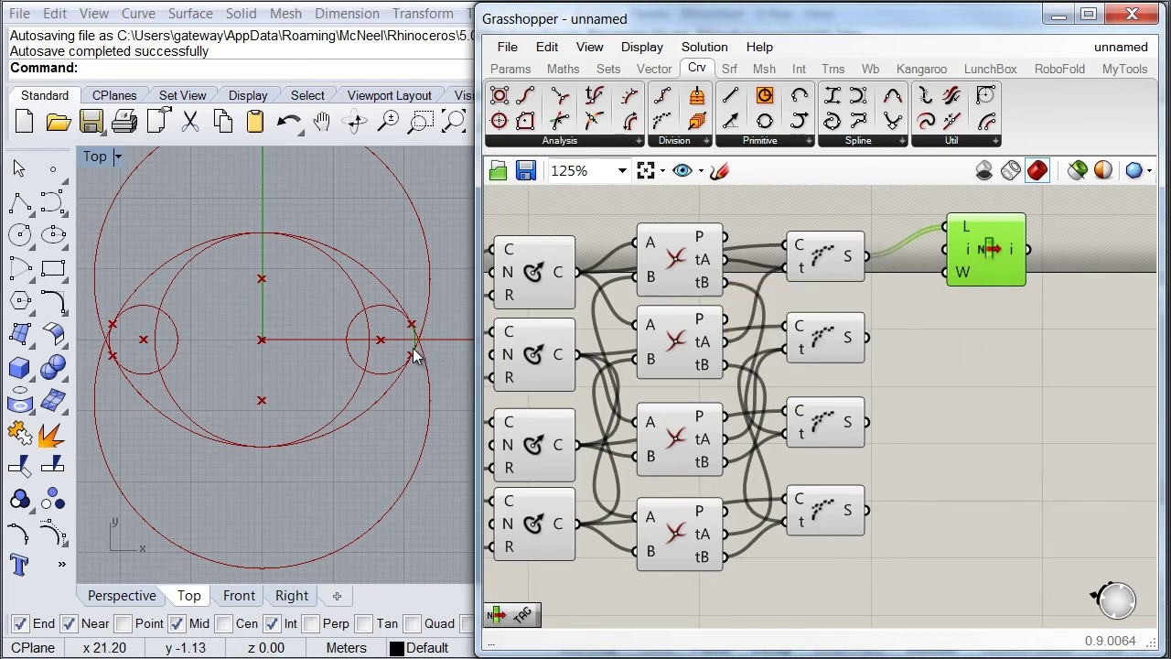
scroll(413, 355, "up", 5)
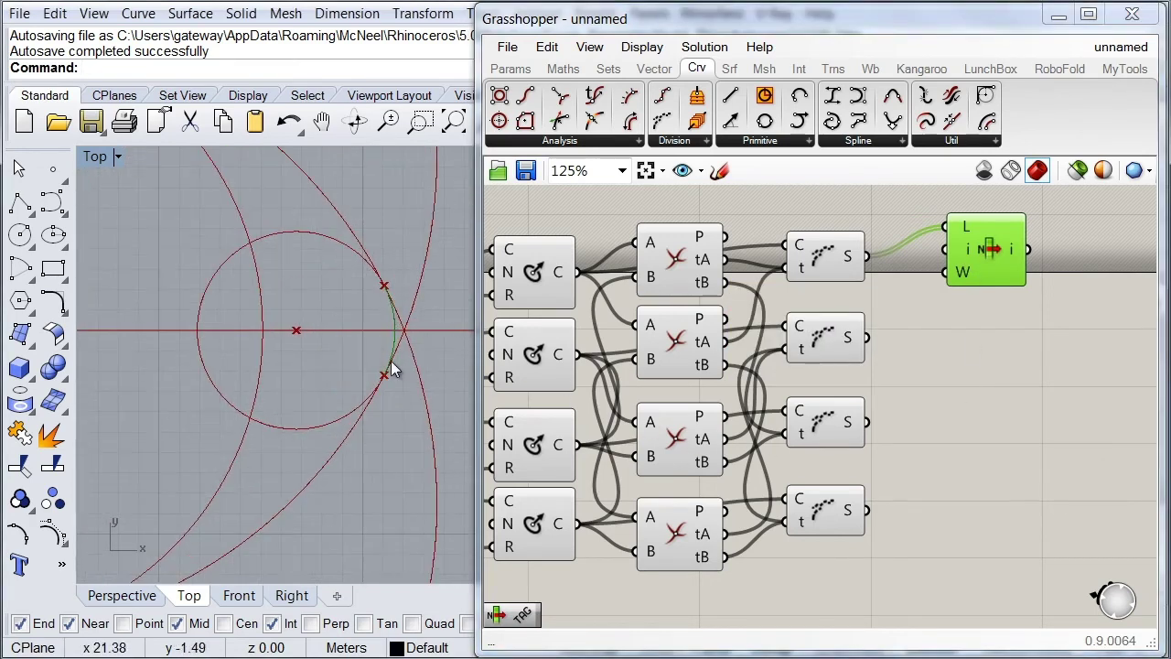
scroll(339, 324, "down", 4)
right_click_drag(255, 328, 320, 327)
scroll(320, 326, "down", 1)
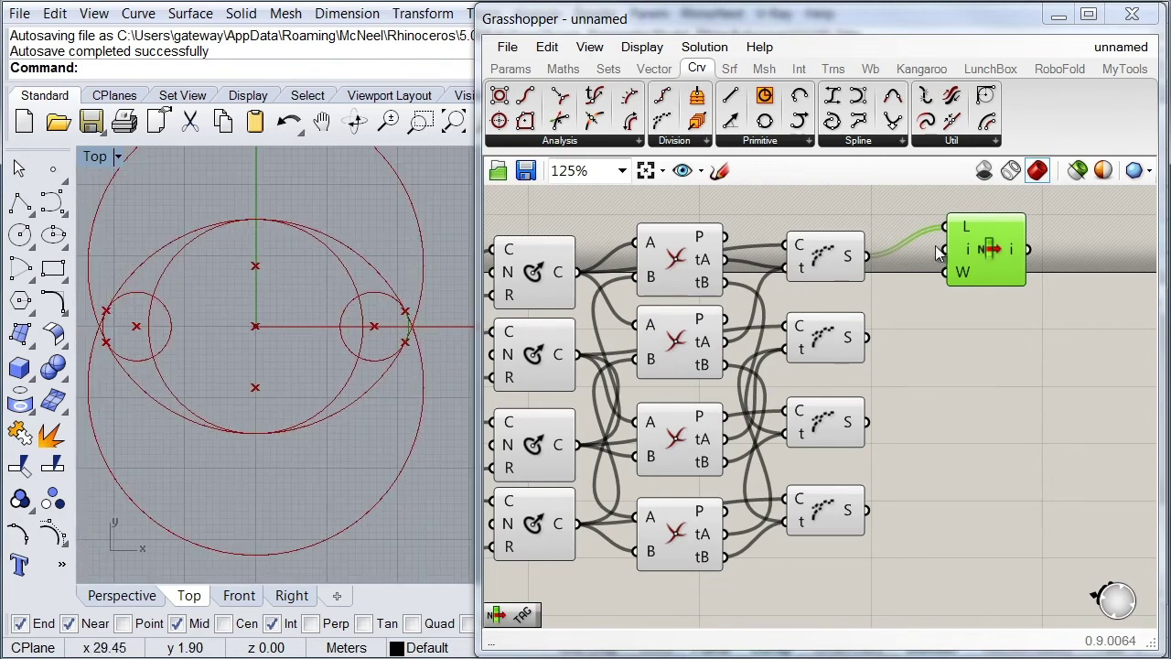
- Paste a second List Item below the first and set its index to 0
key("ctrl+v")
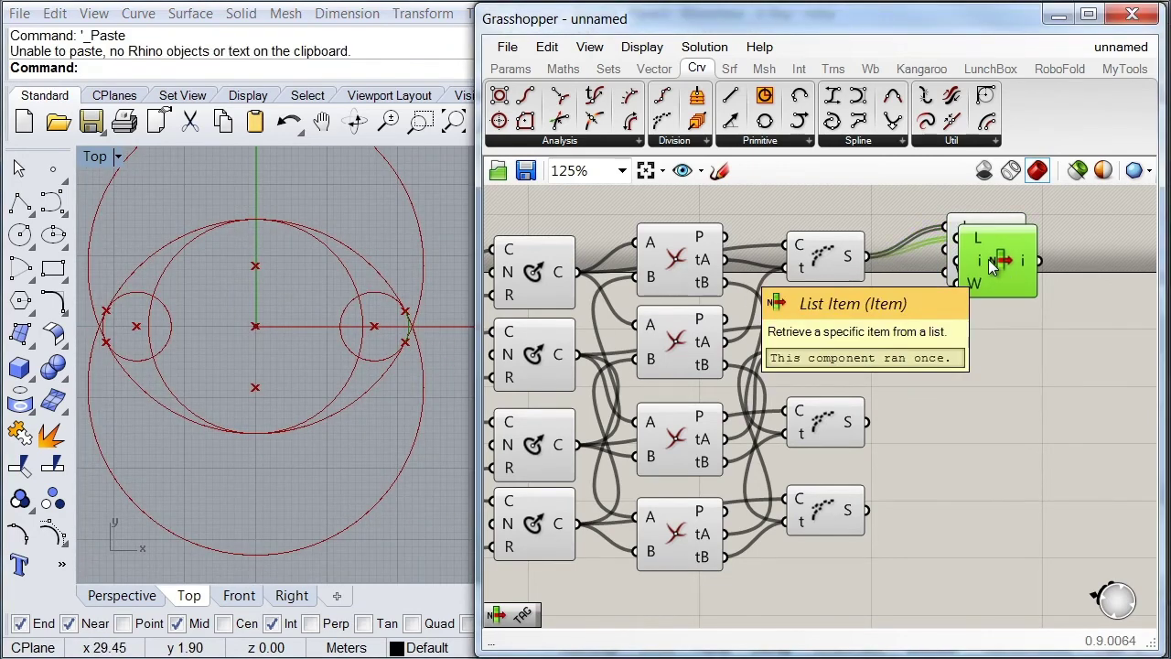
left_click_drag(993, 263, 865, 342)
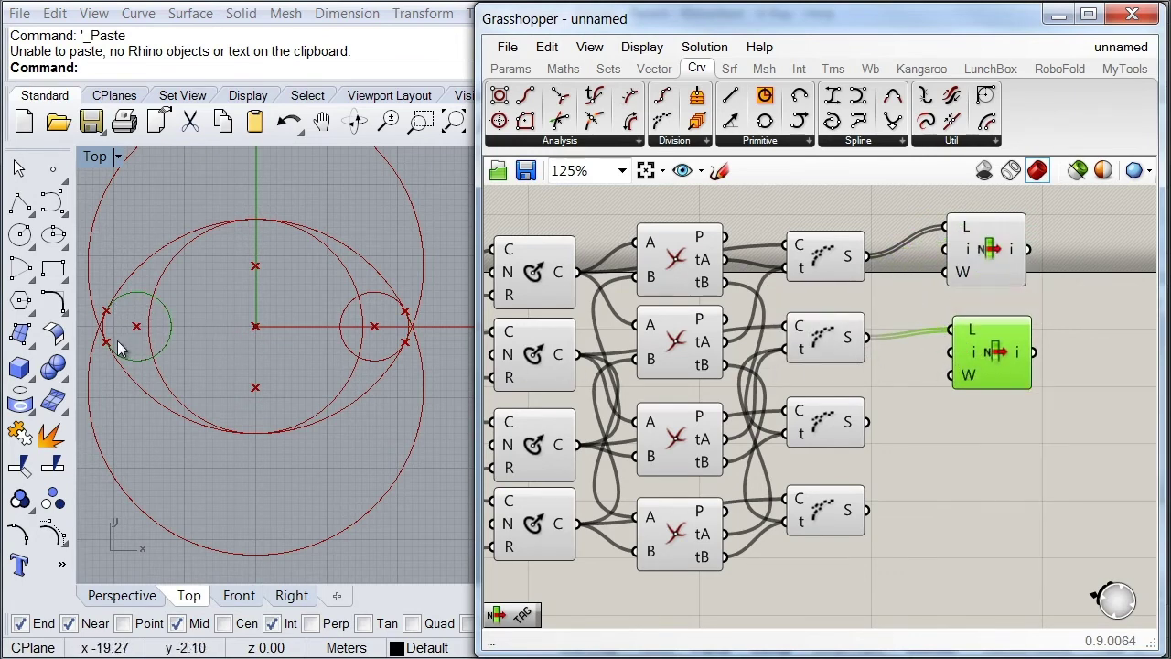
right_click(974, 353)
mouse_move(1031, 515)
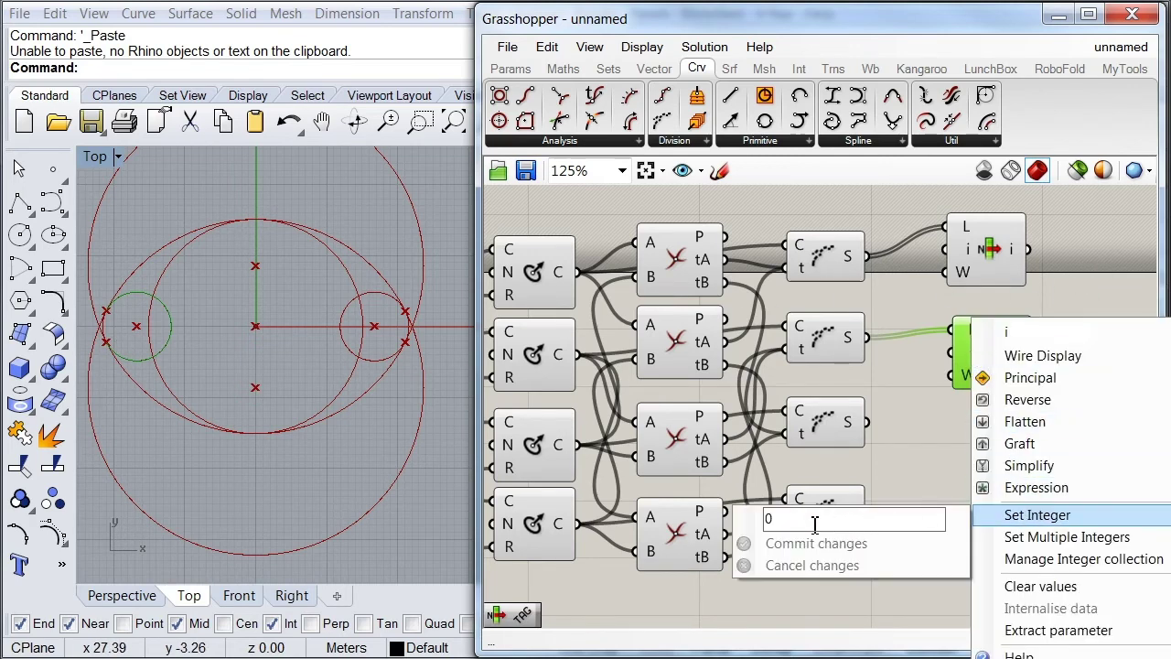
left_click(768, 543)
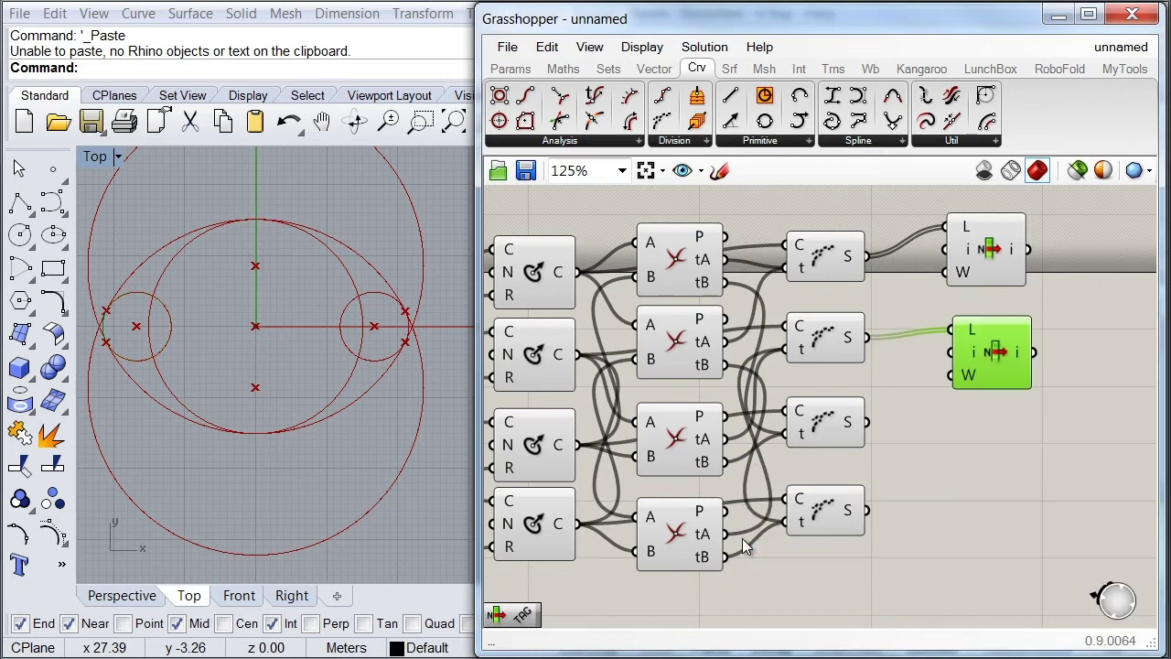
scroll(142, 334, "up", 5)
scroll(134, 340, "up", 1)
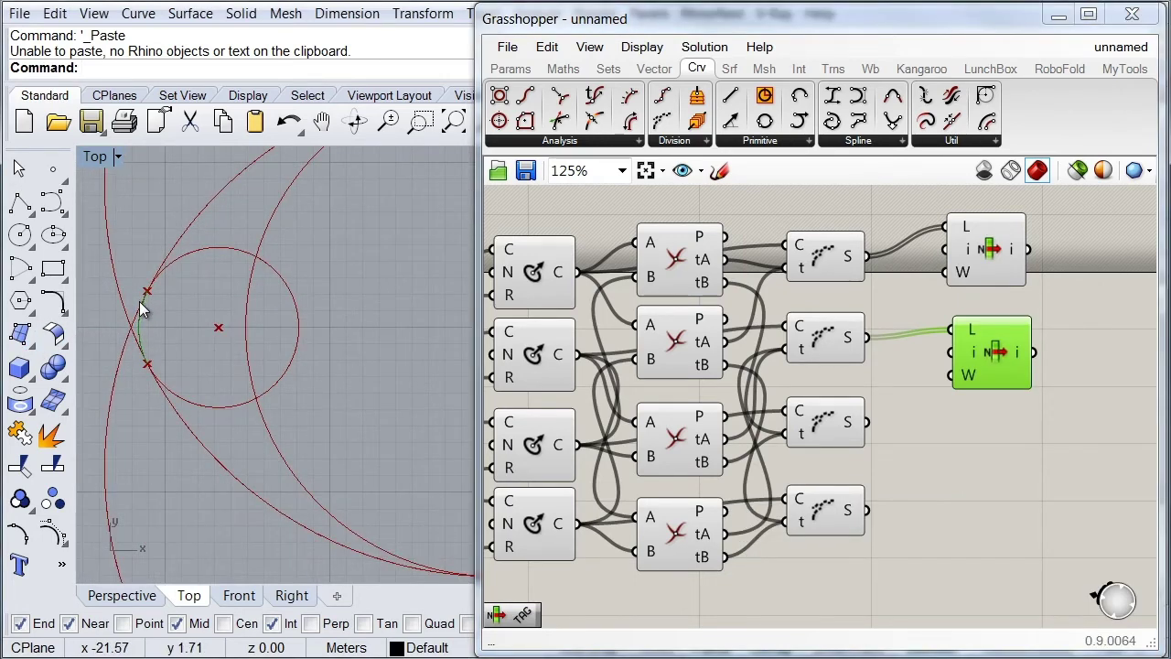
scroll(176, 328, "down", 4)
right_click_drag(284, 331, 241, 332)
scroll(256, 335, "down", 1)
scroll(266, 335, "down", 1)
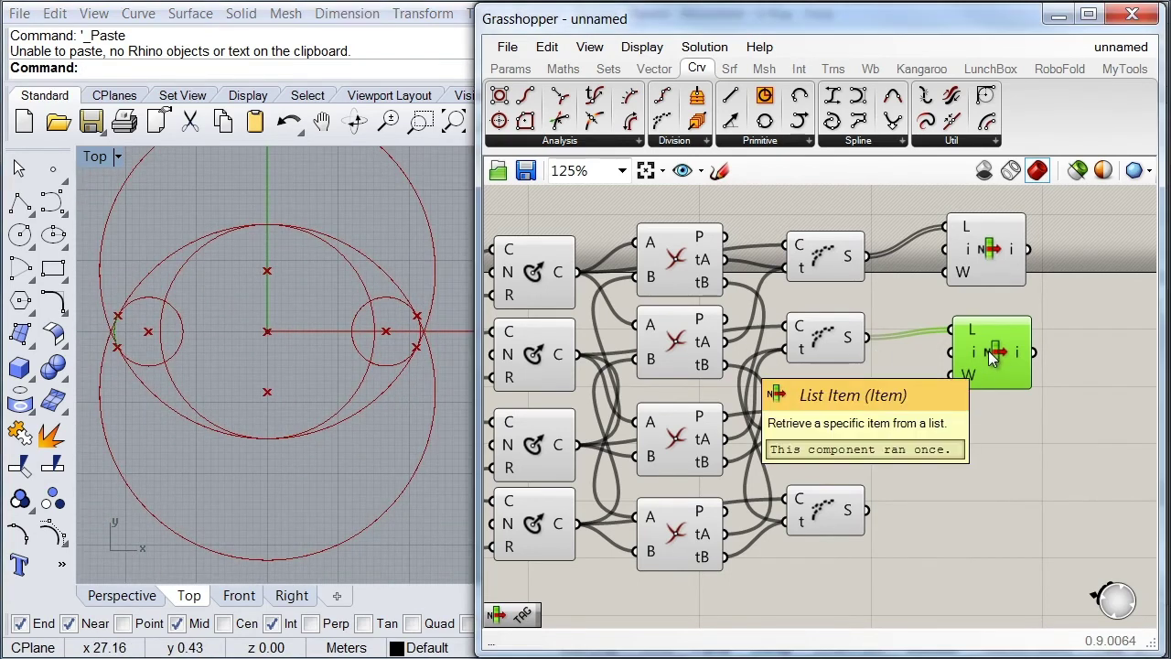
- Paste another List Item copy and line it up with the third split curve
key("ctrl+v")
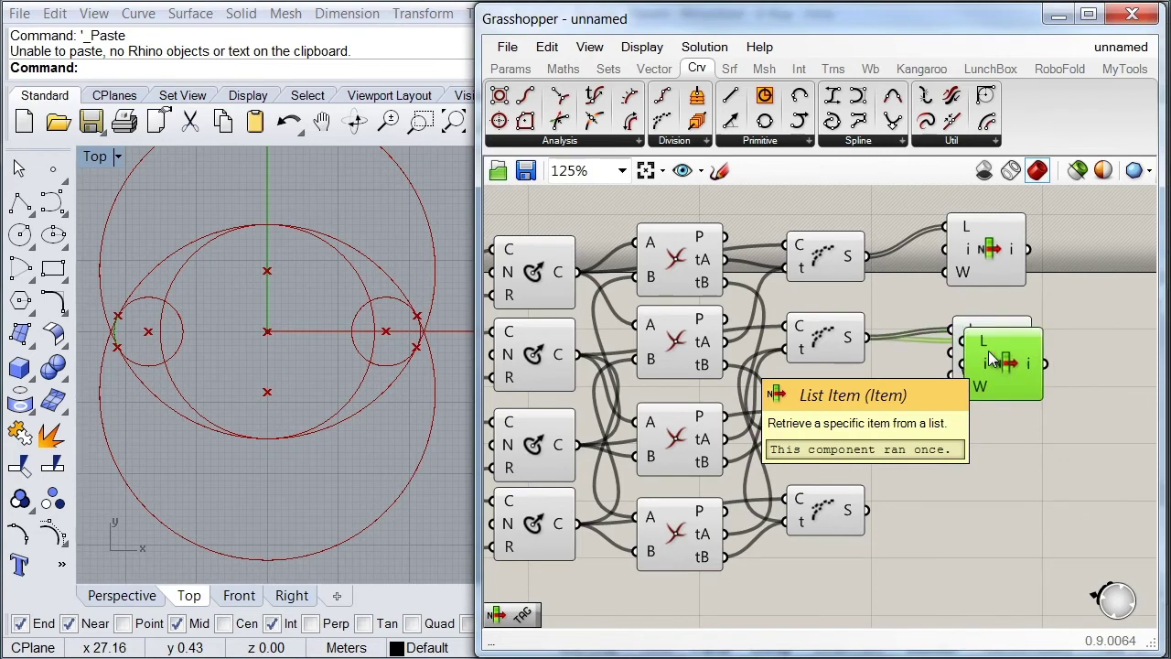
left_click_drag(993, 359, 869, 423)
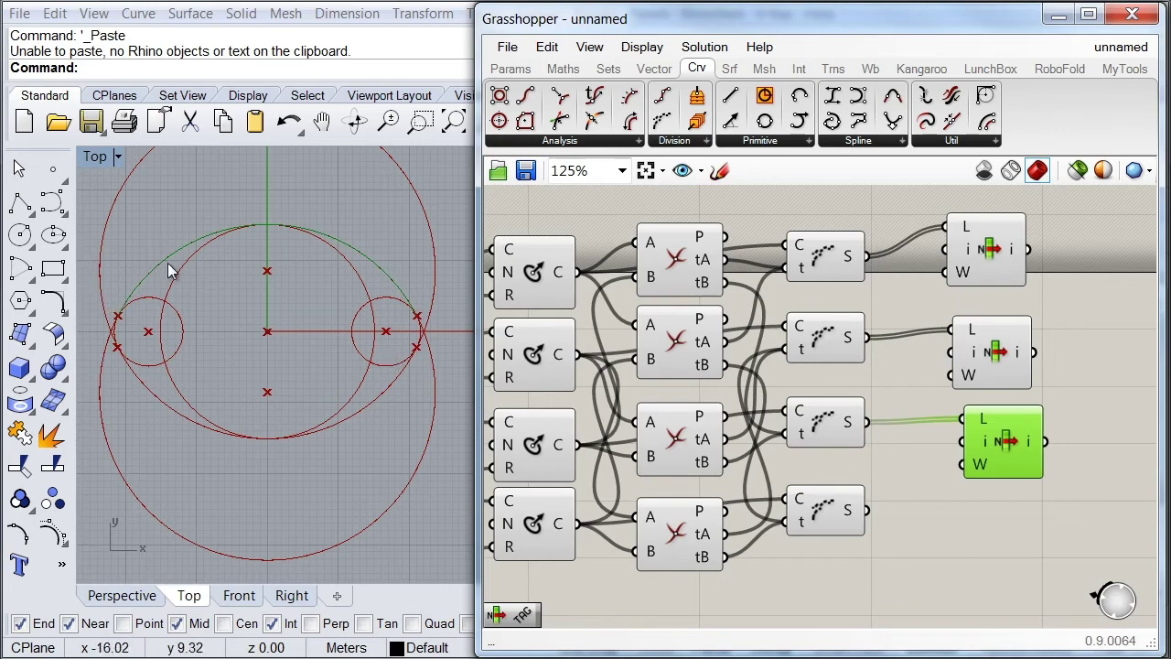
left_click_drag(1012, 450, 863, 514)
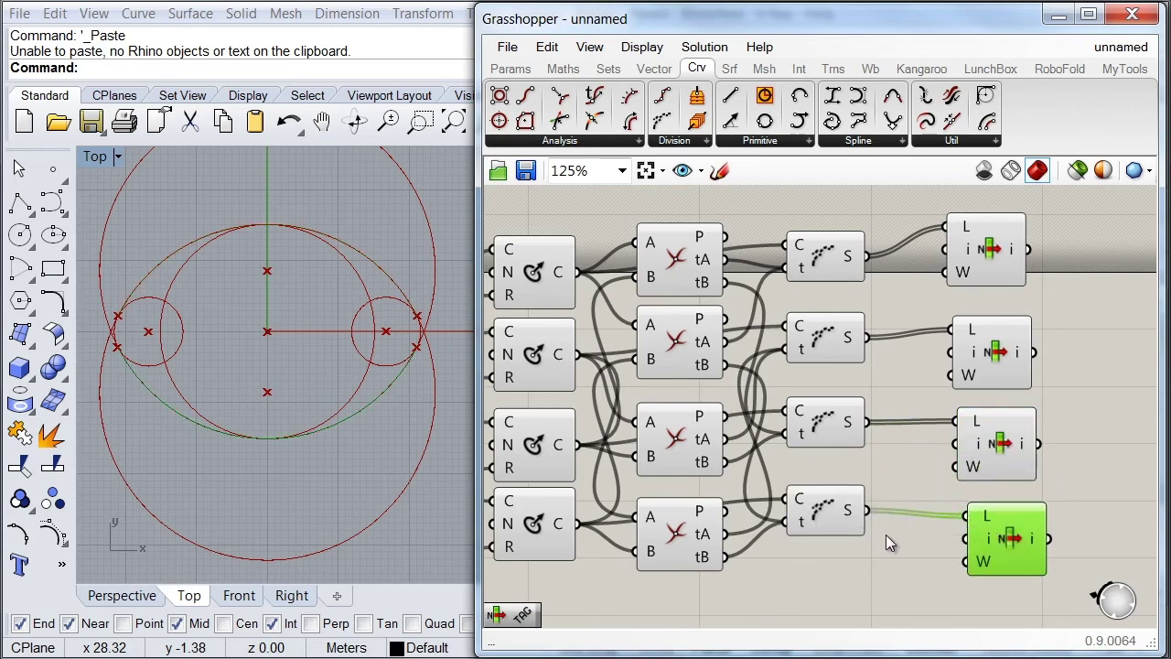
scroll(843, 486, "down", 2)
right_click_drag(786, 520, 849, 515)
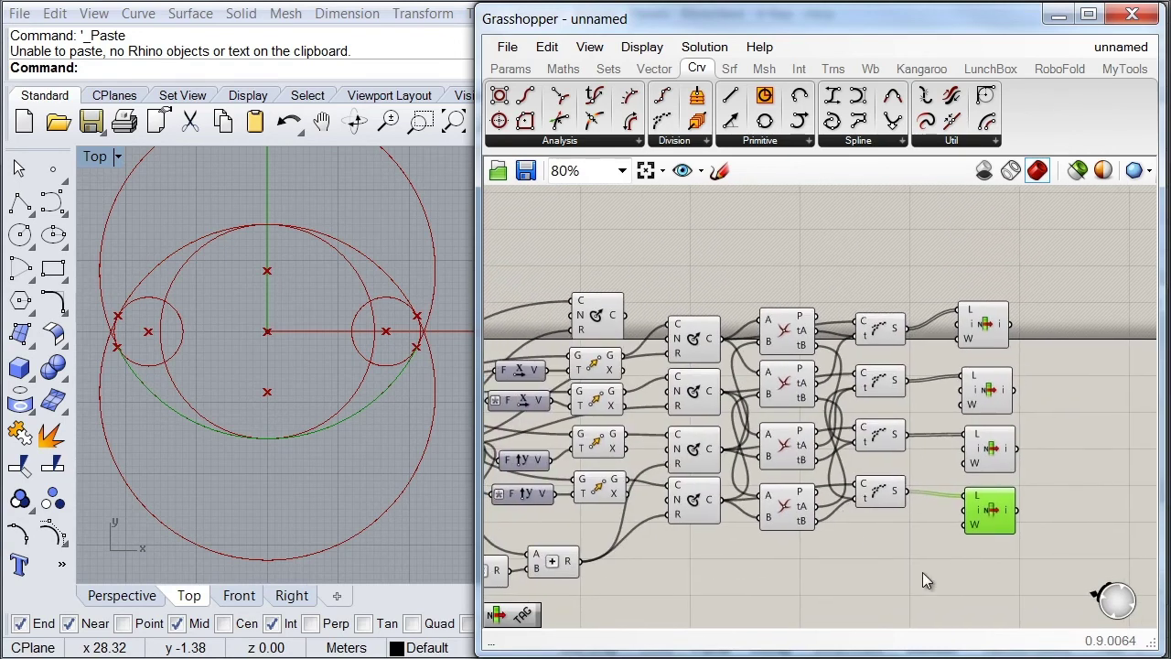
left_click_drag(920, 572, 696, 288)
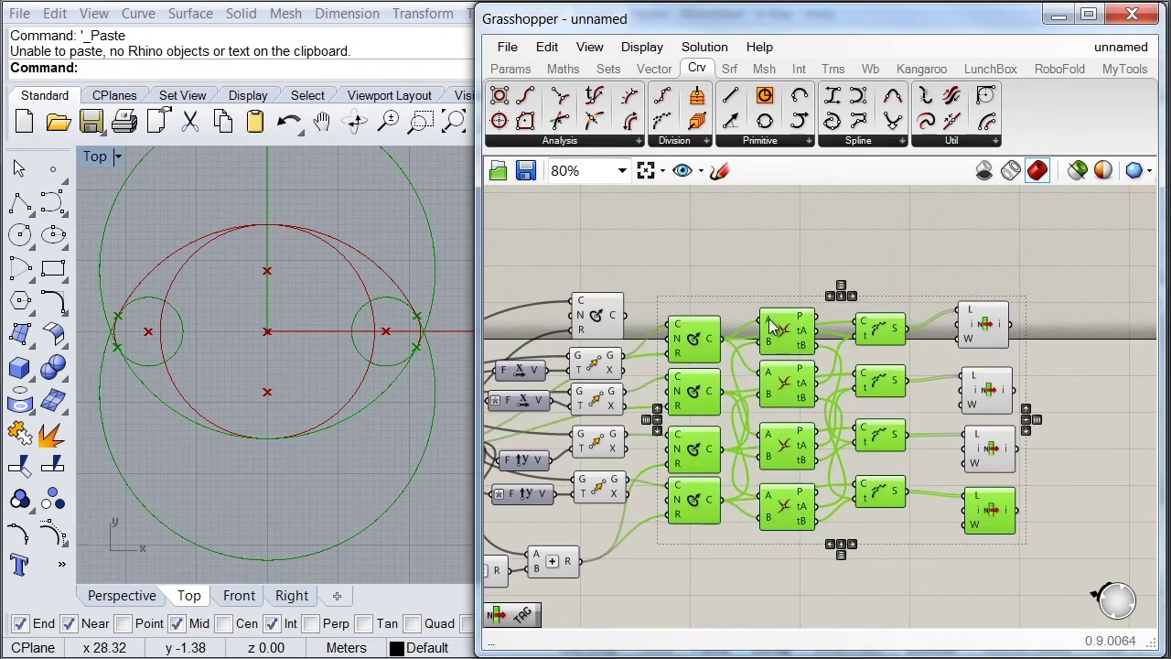
- Disable preview on the circle, intersection and Shatter components, and enable it on the bottom List Item
middle_click(771, 322)
left_click(826, 261)
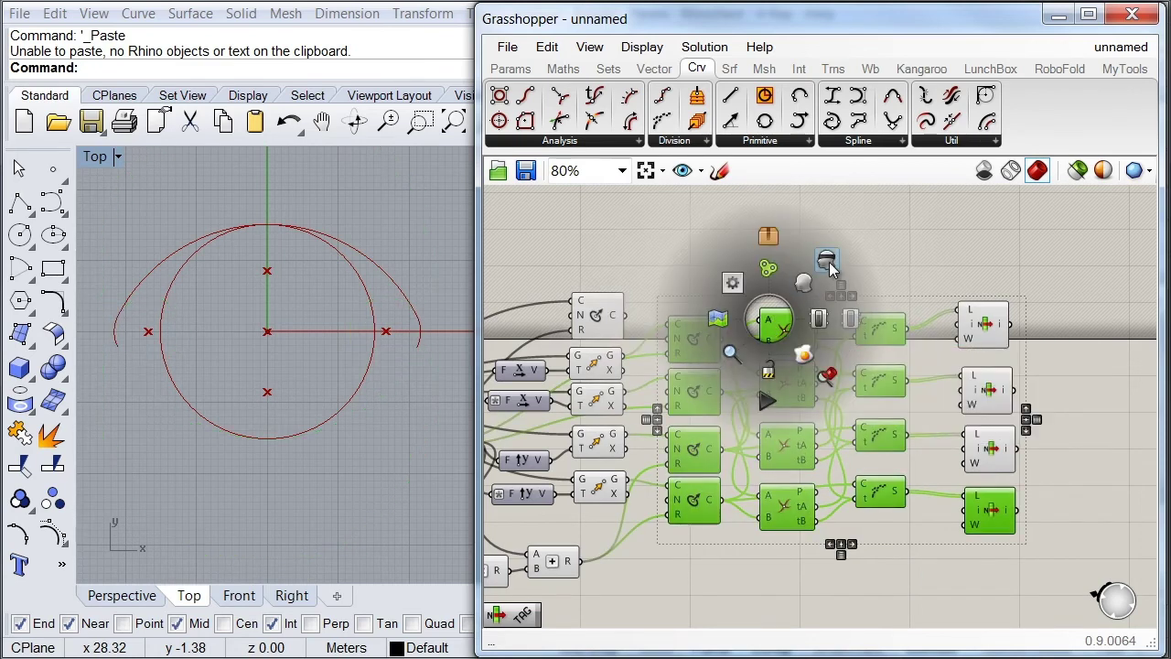
left_click(1030, 508)
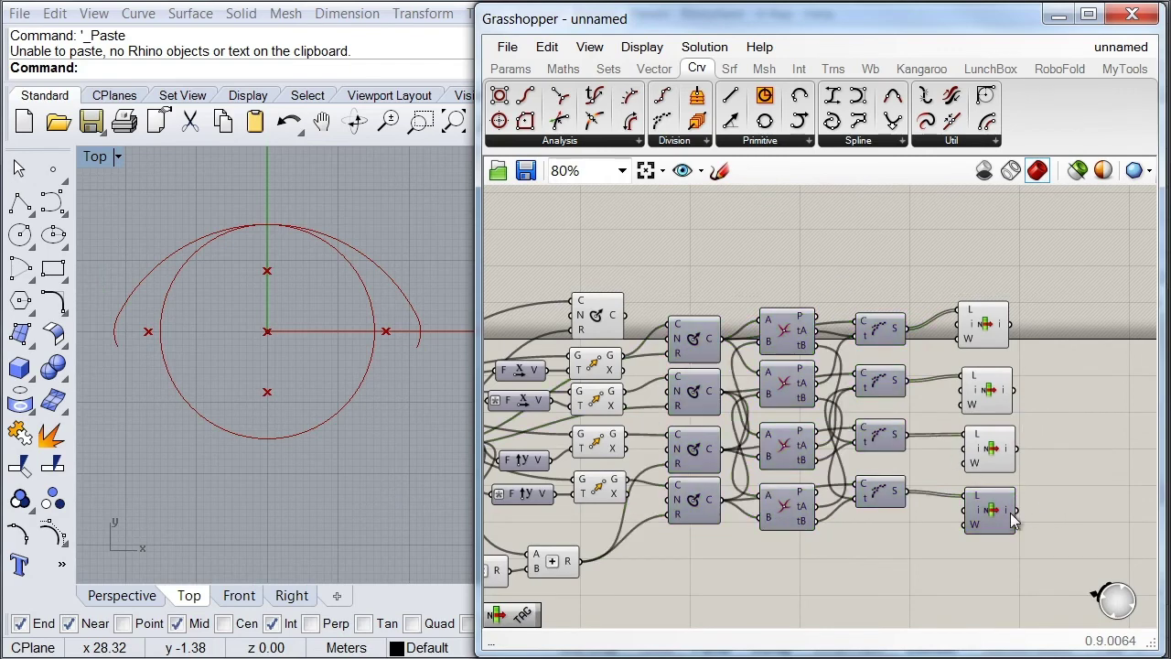
left_click(988, 512)
middle_click(987, 508)
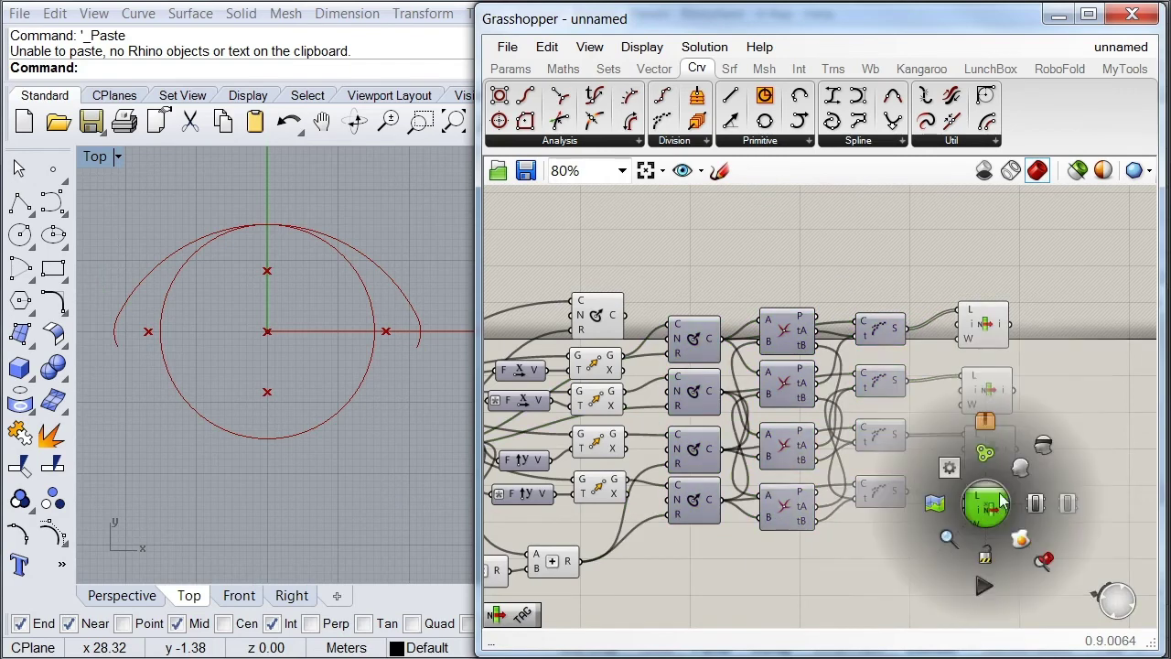
left_click(1023, 469)
left_click(1055, 524)
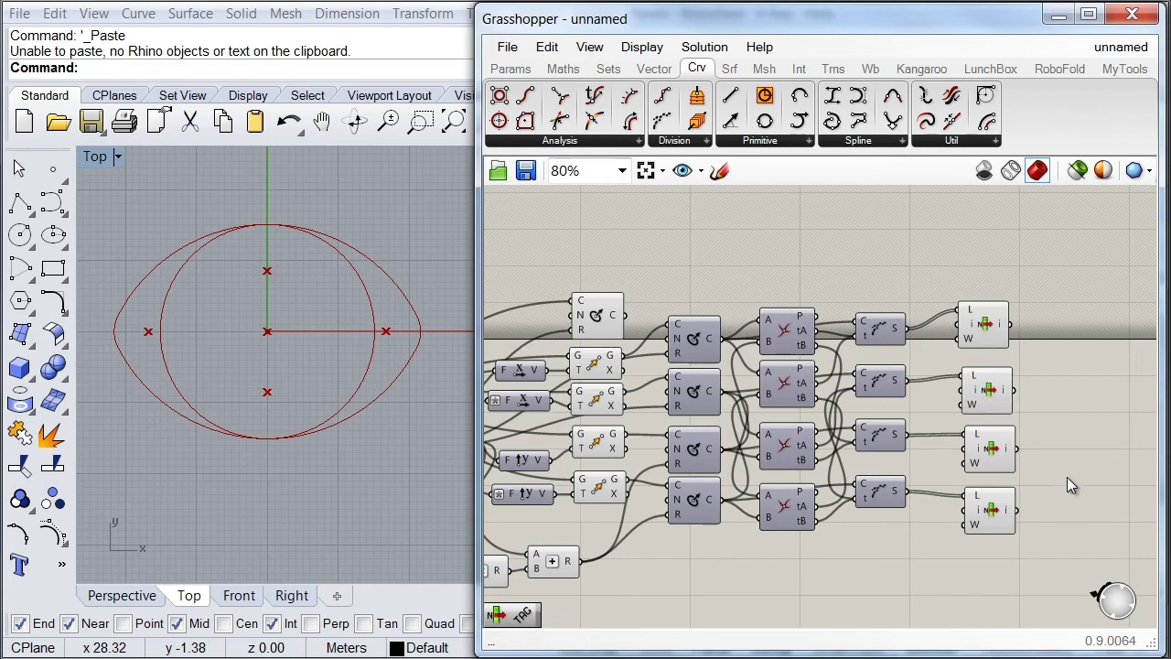
right_click_drag(1068, 471, 763, 462)
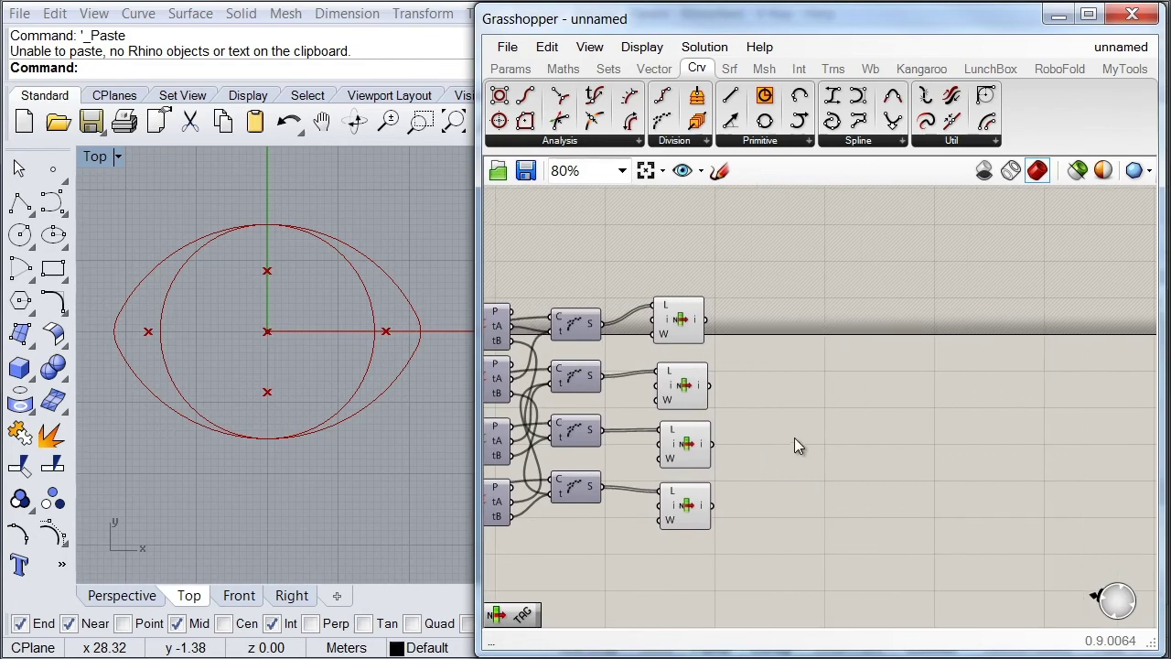
scroll(794, 437, "up", 1)
- Add a Join Curves component and wire all four List Item outputs into its C input
double_click(851, 408)
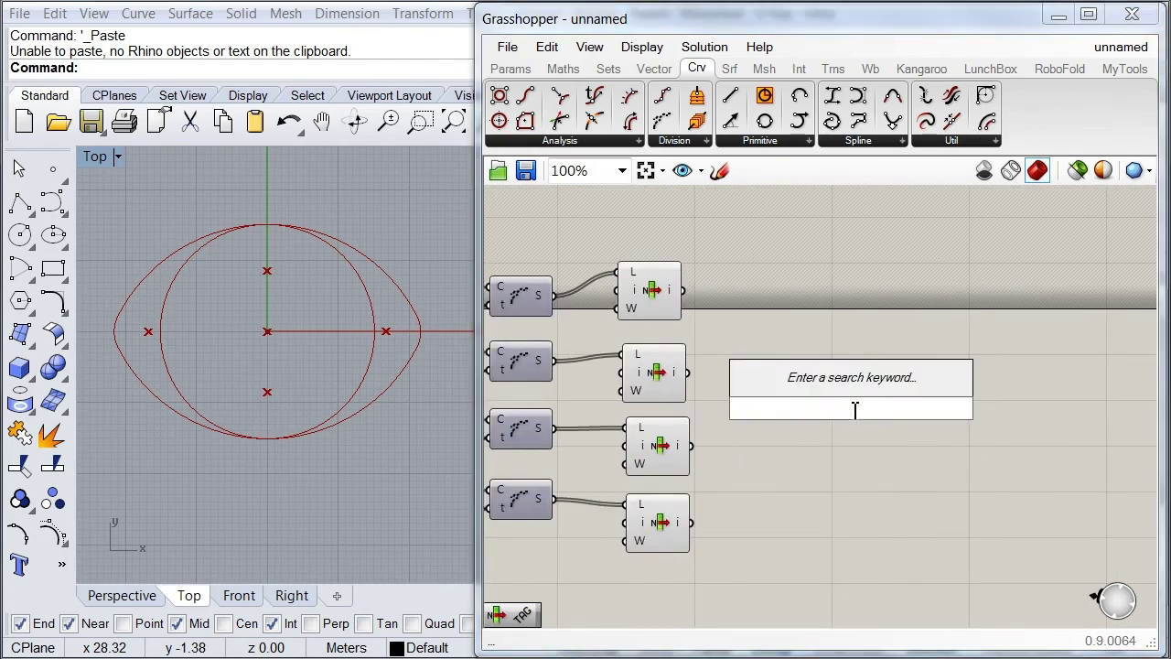
type("joi")
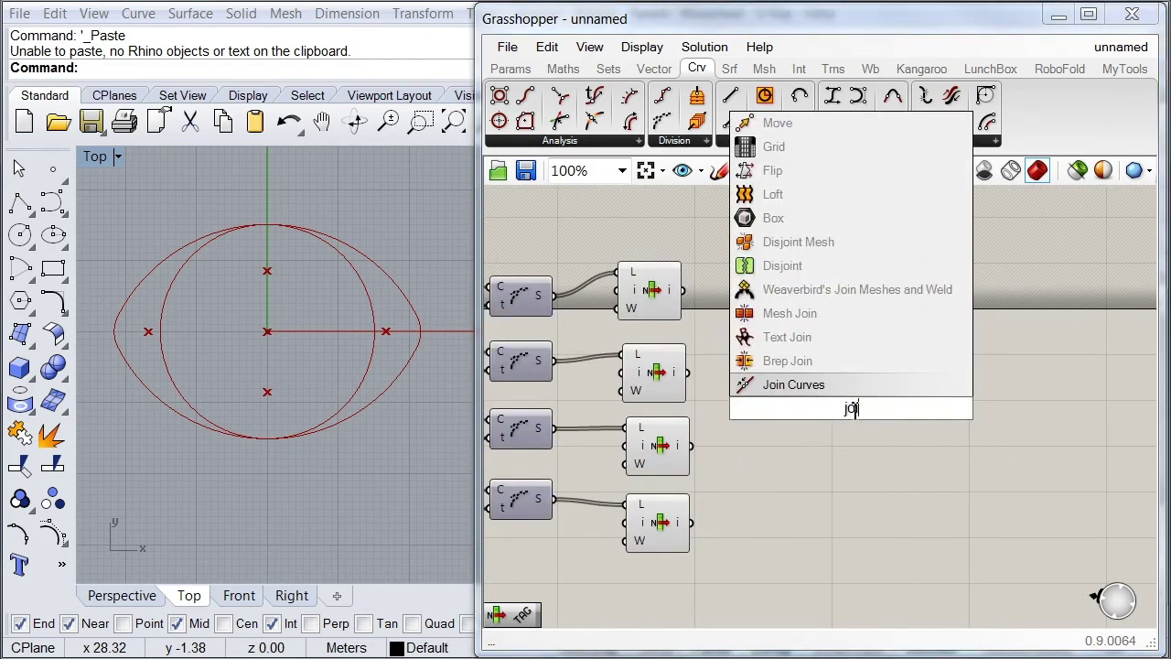
left_click(844, 388)
left_click(668, 289)
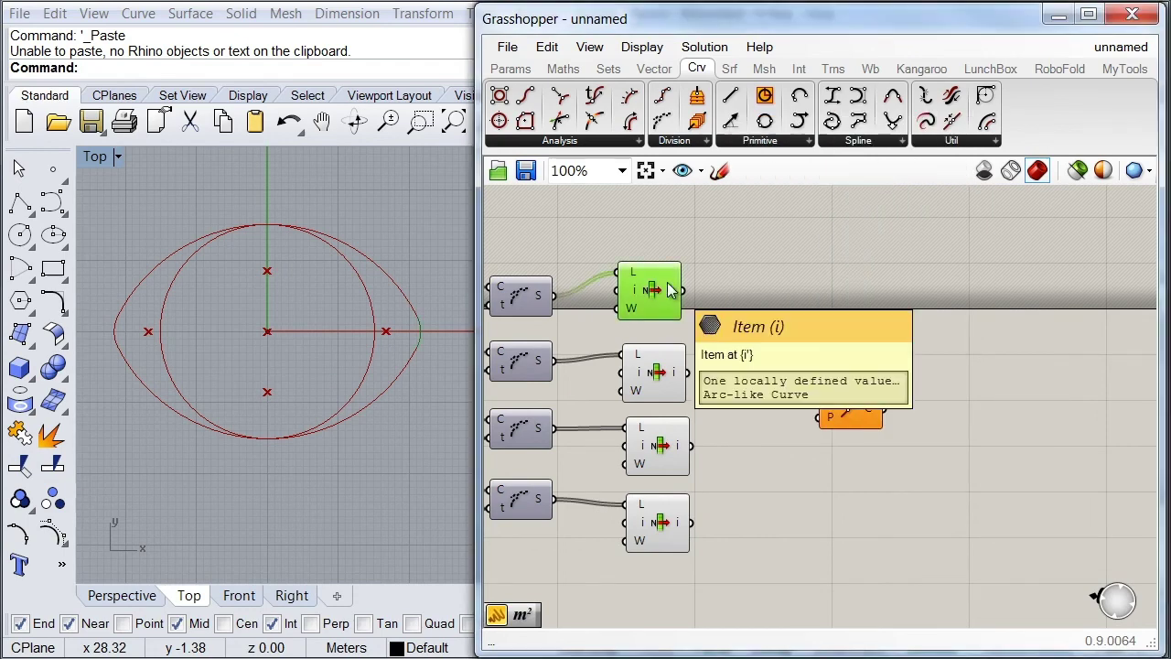
left_click_drag(682, 291, 820, 399)
left_click(651, 377)
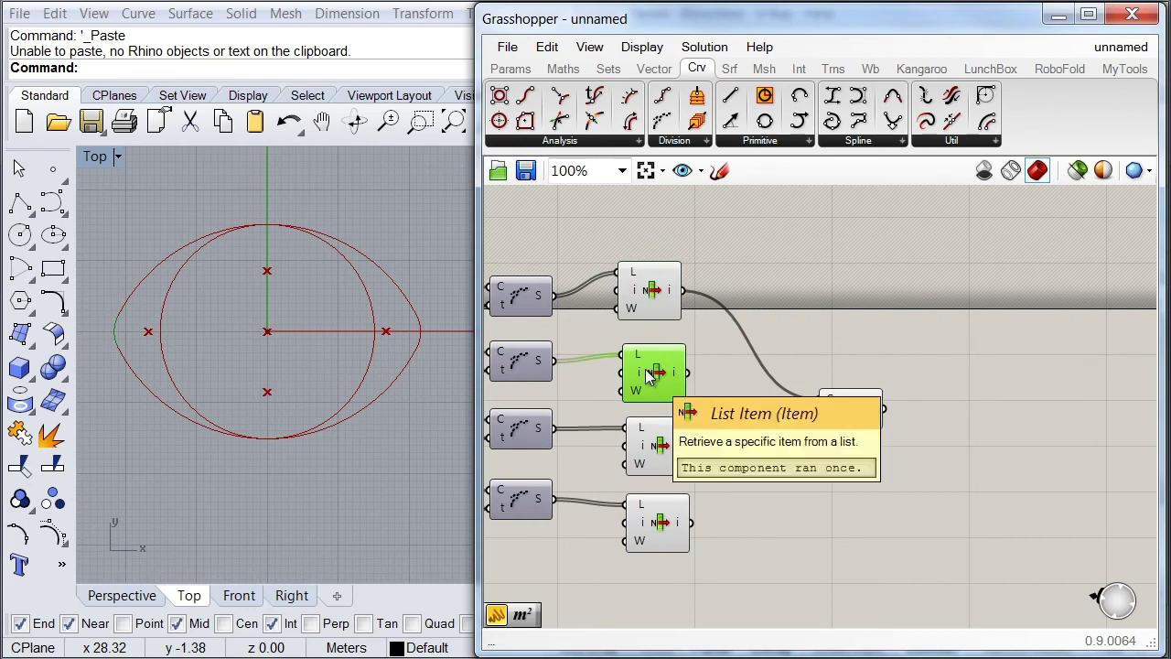
left_click(670, 442)
left_click_drag(690, 445, 820, 400, "shift")
left_click_drag(688, 372, 820, 400, "shift")
left_click_drag(692, 522, 819, 400, "shift")
- Select the List Items and Join Curves to check the single closed outline
left_click_drag(732, 580, 617, 237)
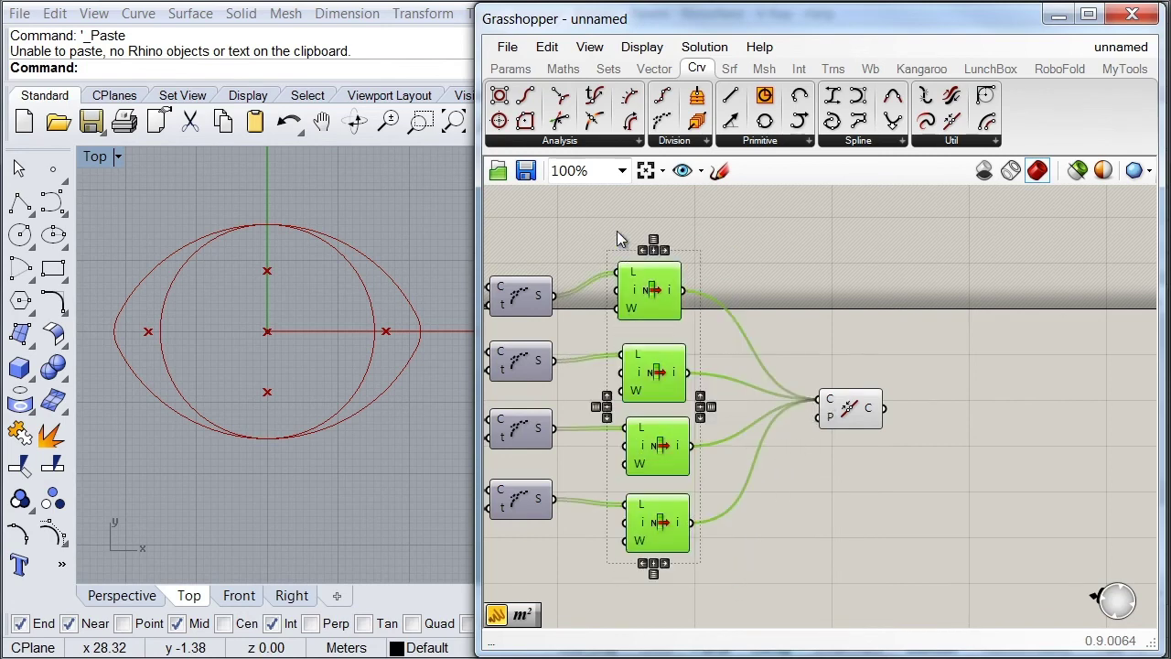
middle_click(617, 238)
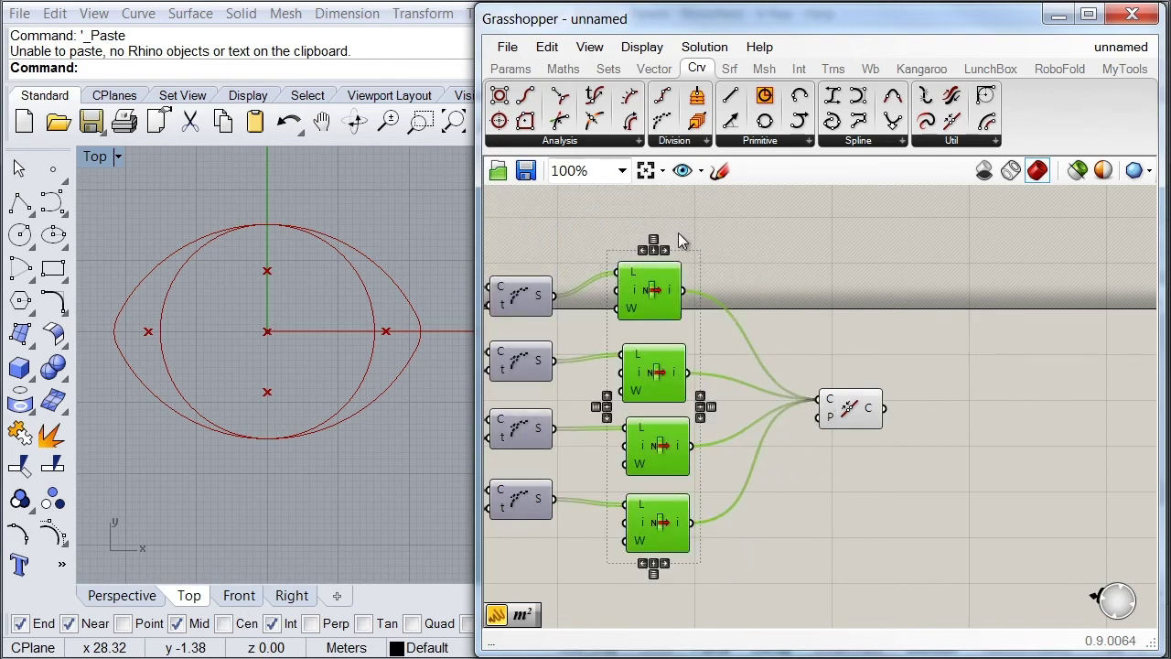
left_click(774, 523)
left_click(849, 414)
left_click(819, 503)
right_click_drag(819, 503, 1028, 400)
scroll(923, 498, "down", 1)
scroll(921, 498, "down", 2)
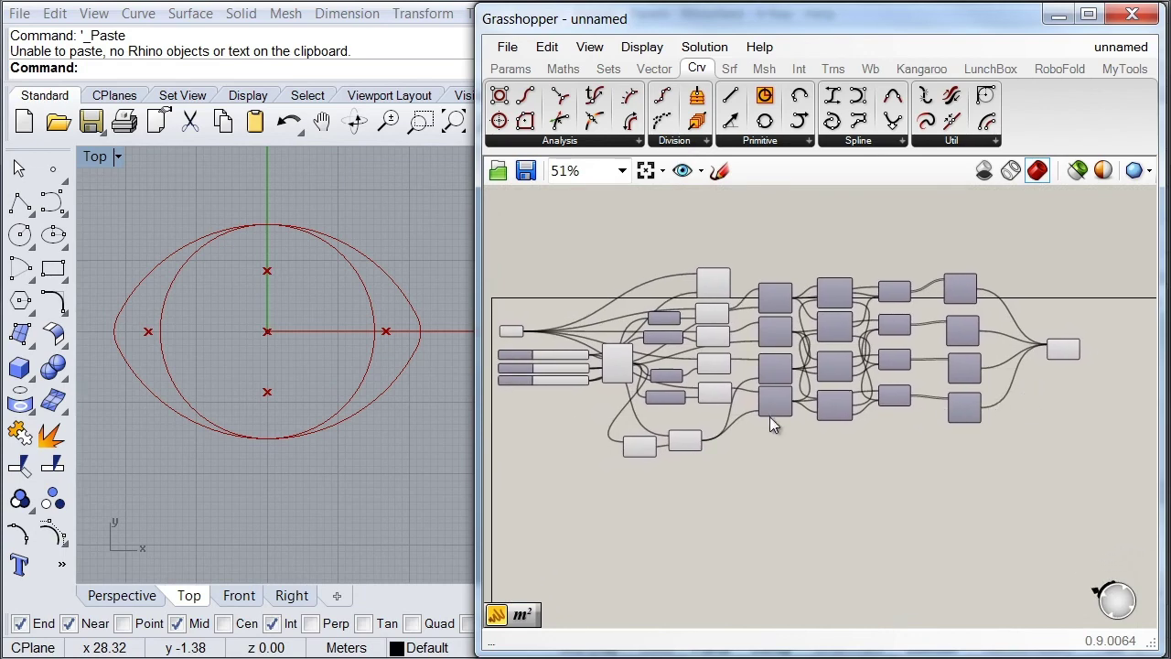
scroll(627, 411, "up", 2)
- Drag the Variable sliders to x 15.738, y 6.298 and z 16.096
right_click_drag(547, 437, 765, 465)
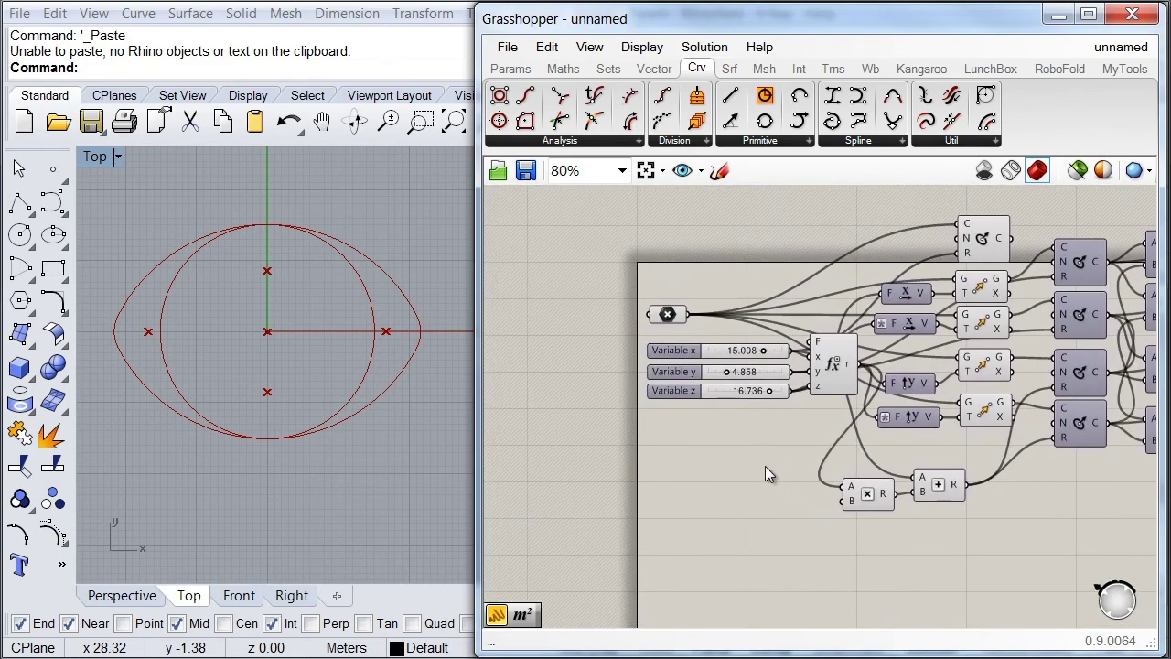
scroll(765, 466, "up", 2)
right_click_drag(738, 561, 732, 582)
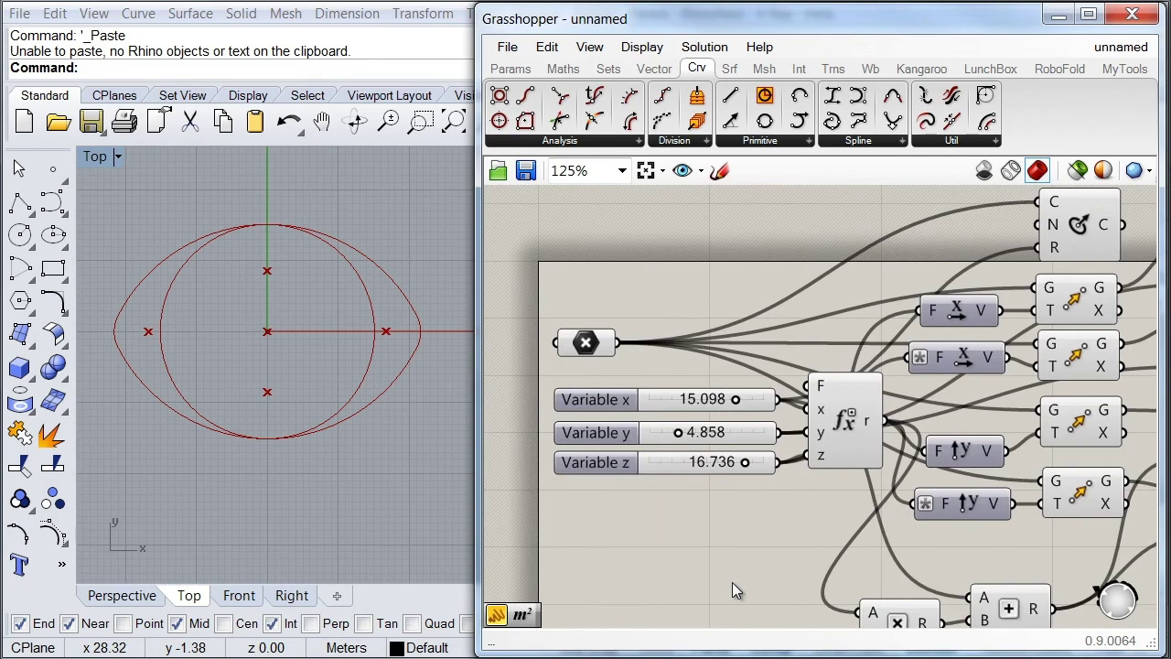
left_click_drag(678, 432, 686, 432)
mouse_move(737, 401)
left_mouse_down()
mouse_move(752, 400)
mouse_move(738, 401)
left_mouse_up()
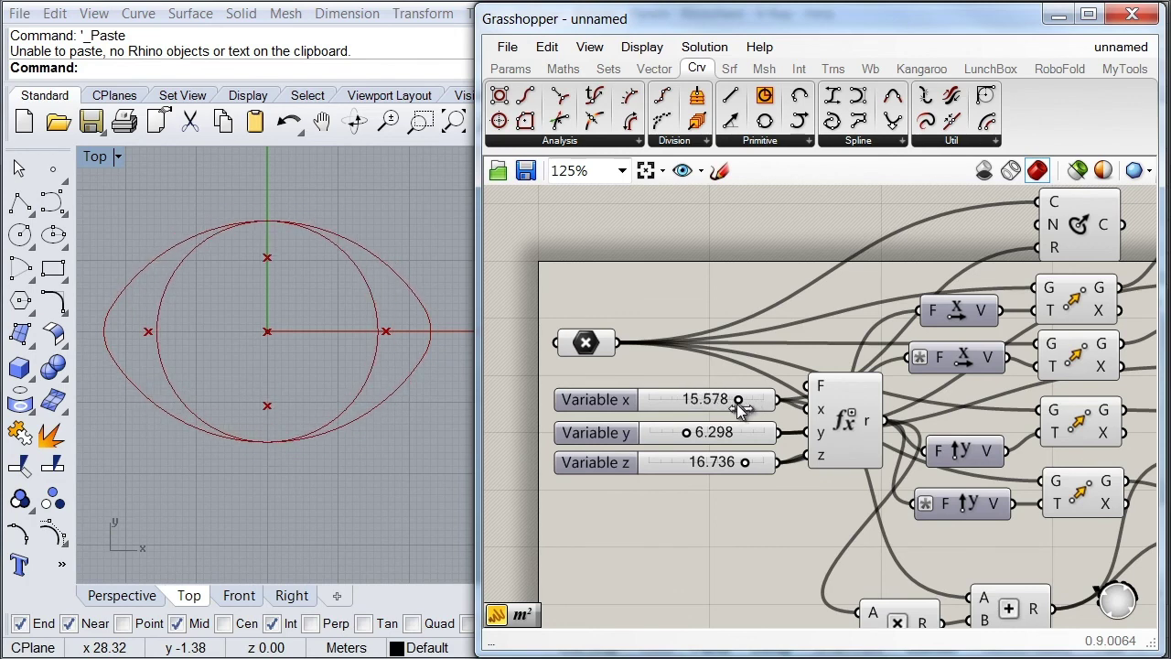
mouse_move(745, 462)
left_mouse_down()
mouse_move(723, 461)
mouse_move(741, 462)
left_mouse_up()
mouse_move(738, 405)
left_mouse_down()
mouse_move(754, 401)
mouse_move(739, 414)
left_mouse_up()
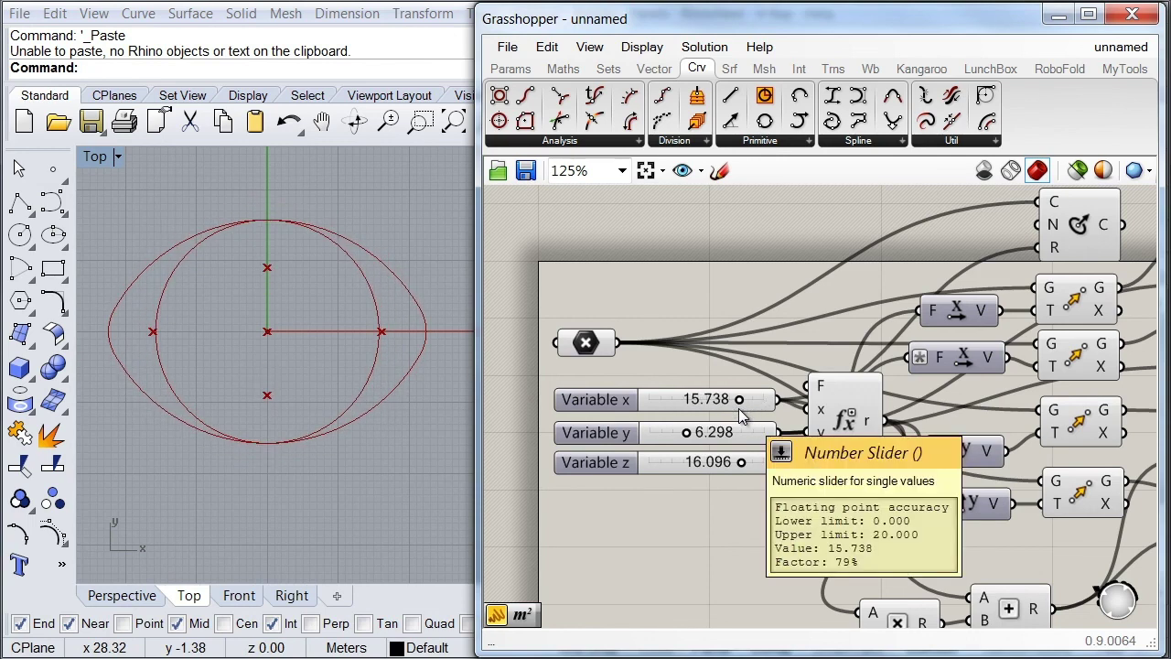